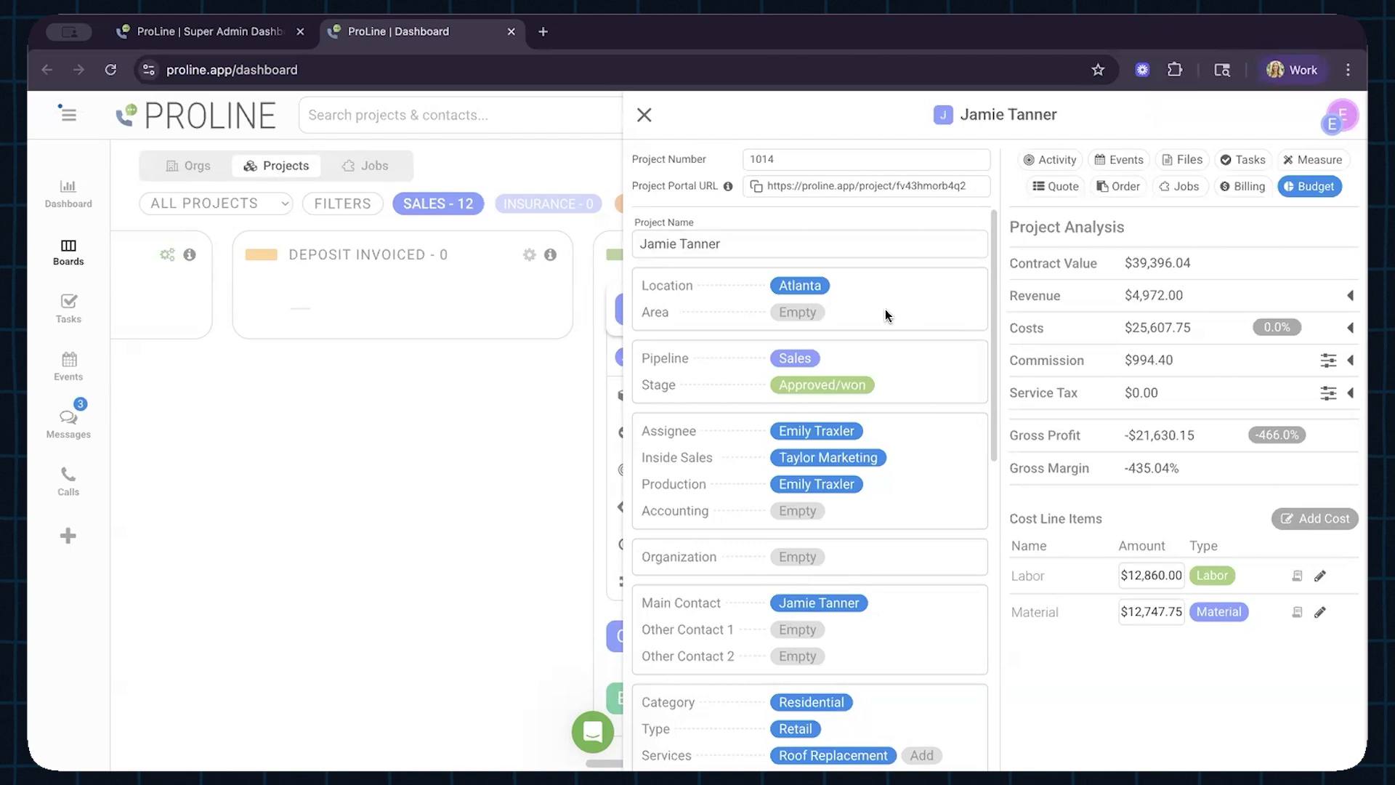
Review the project's details and its signed Roof Replacement quote, returning to the project budget.
scroll(865, 507, "down", 5)
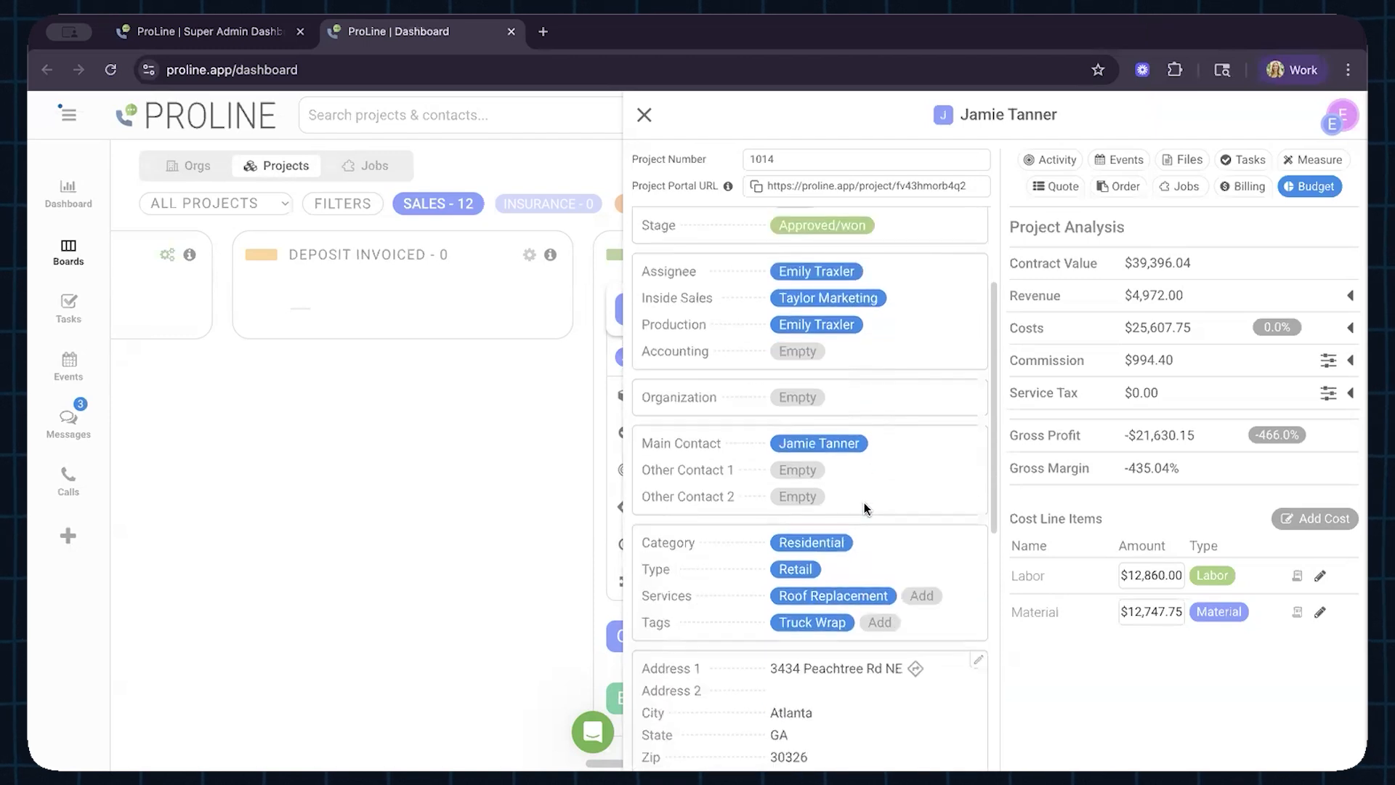
scroll(864, 507, "down", 2)
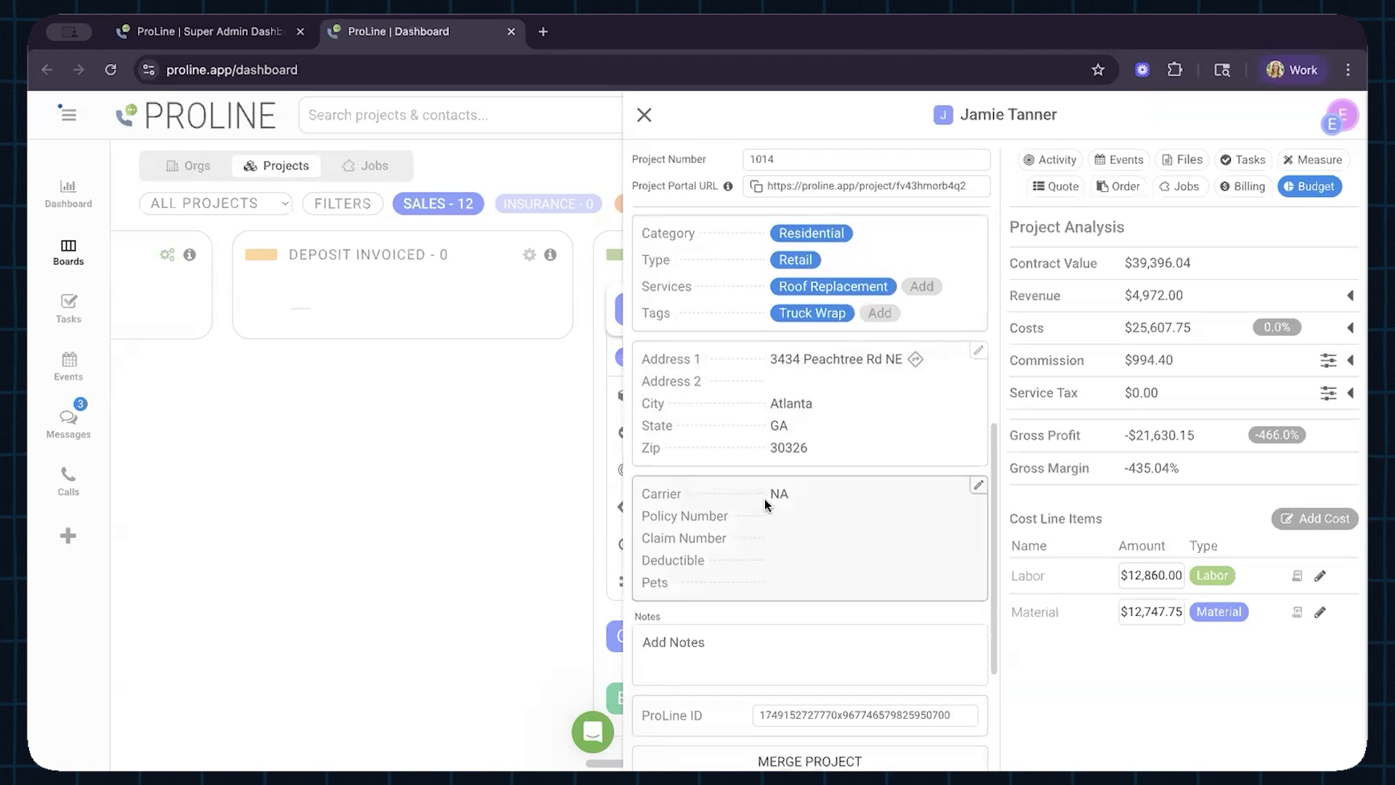
scroll(823, 568, "down", 2)
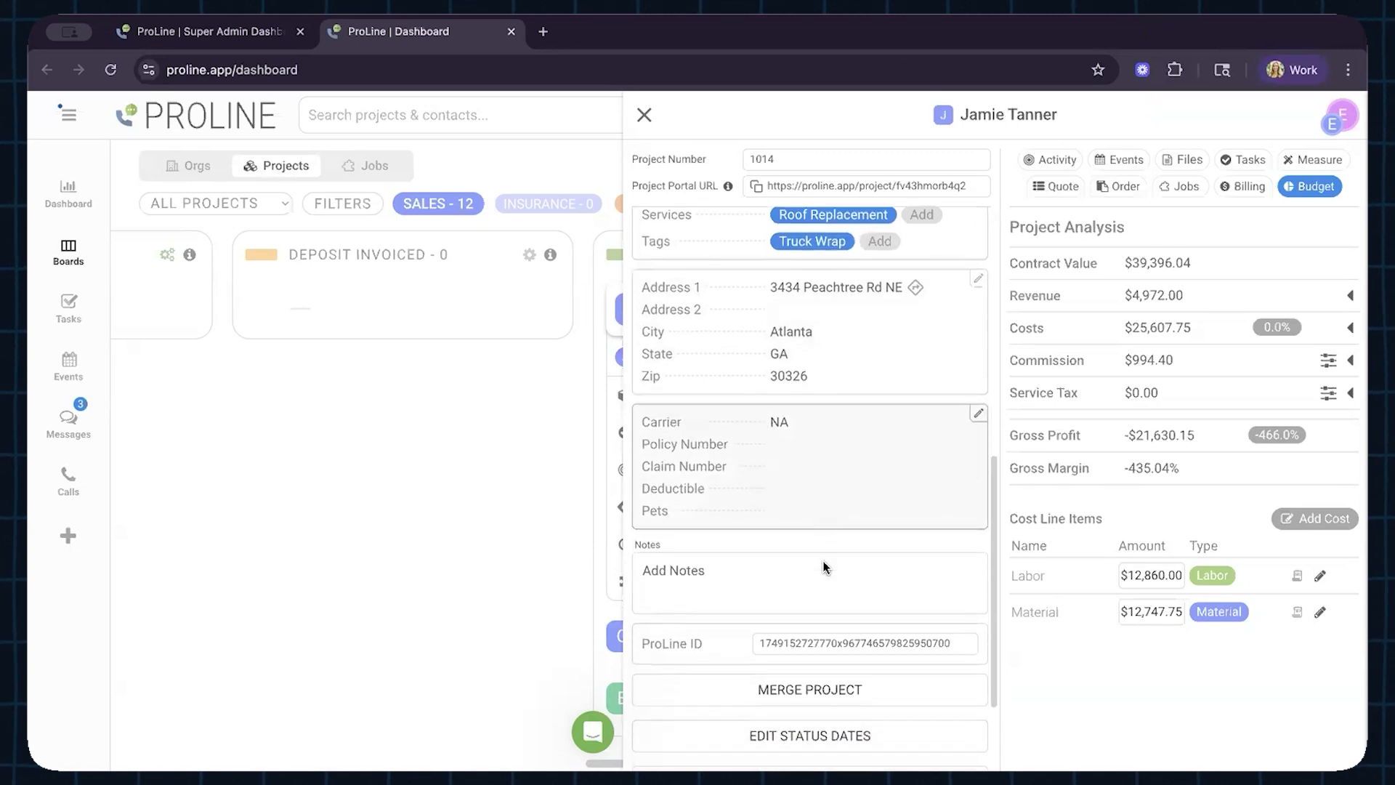
scroll(823, 568, "up", 5)
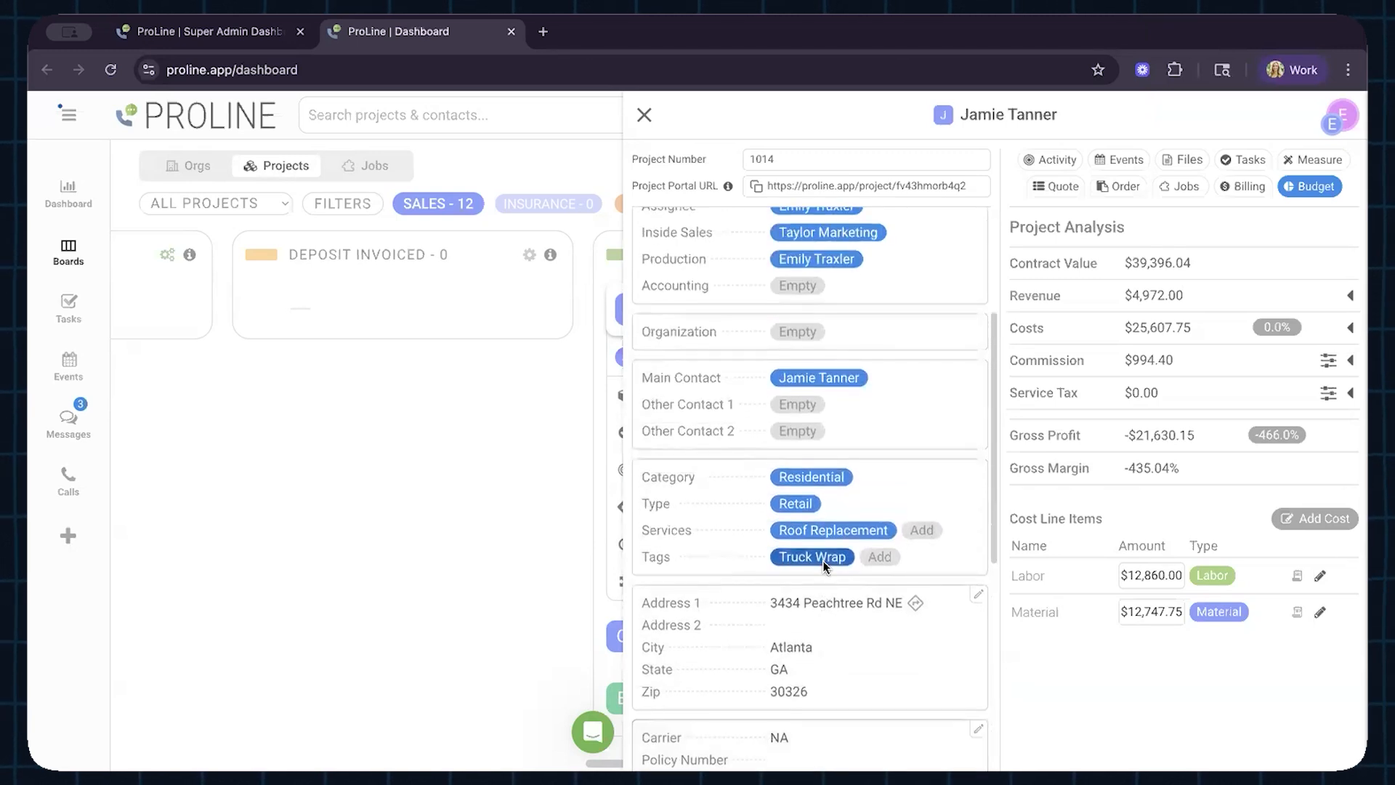
scroll(824, 564, "up", 6)
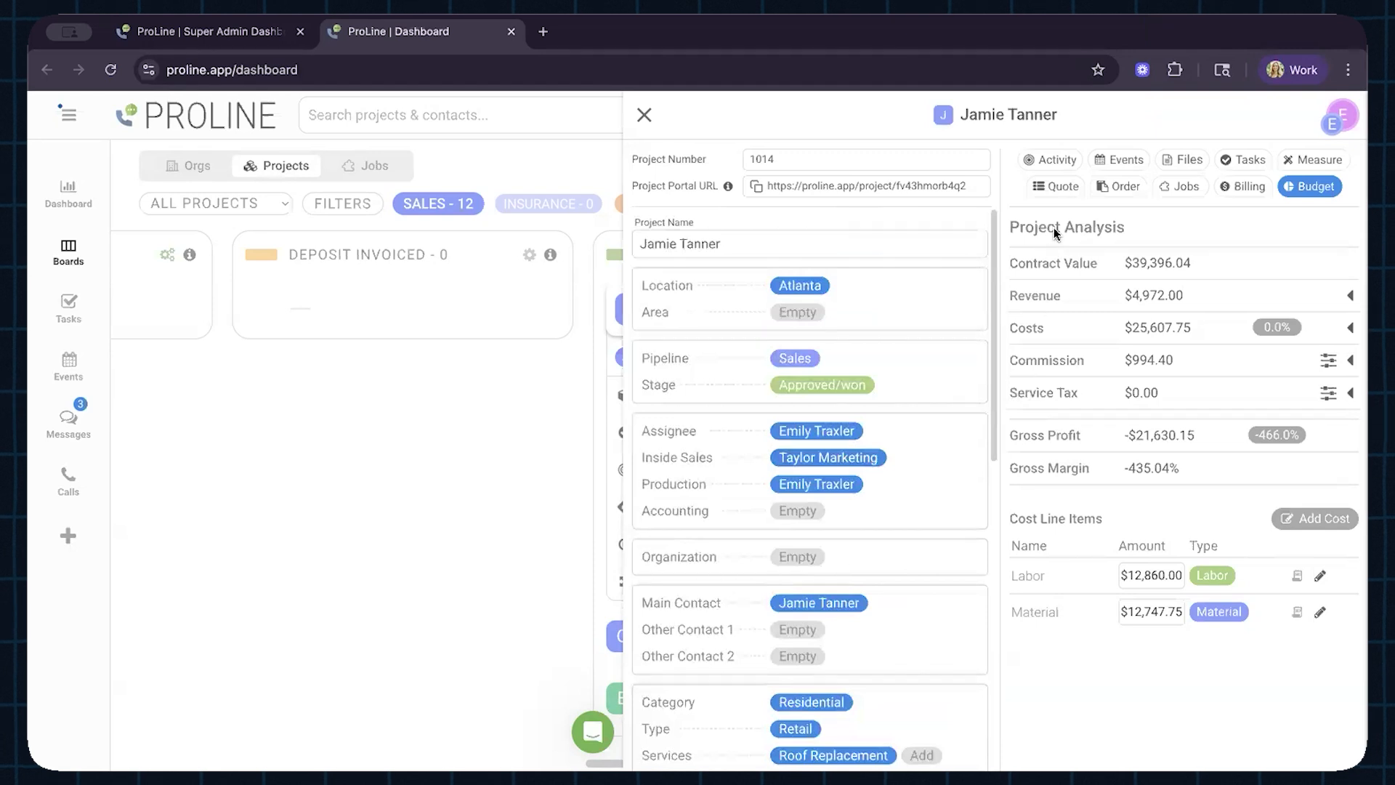
left_click(1067, 184)
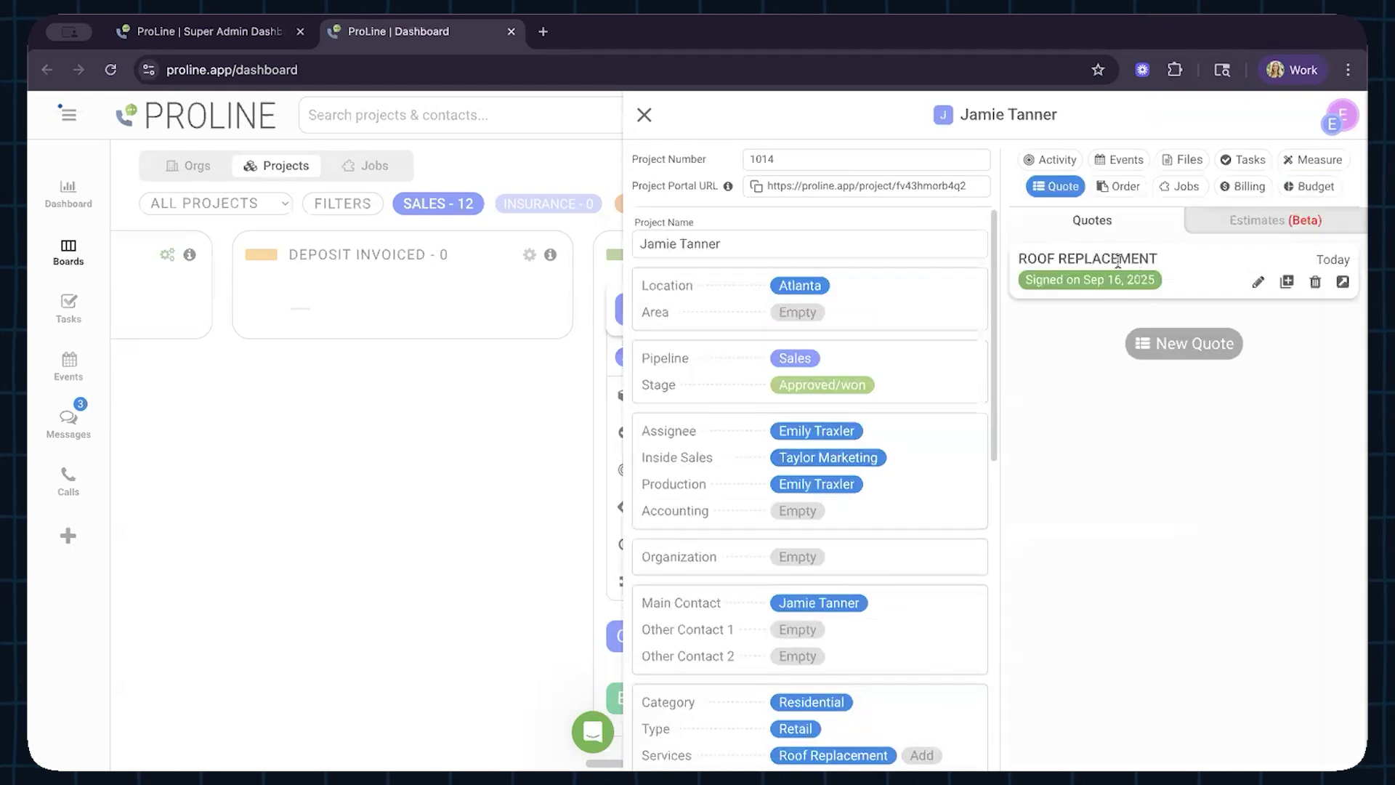
left_click(1310, 186)
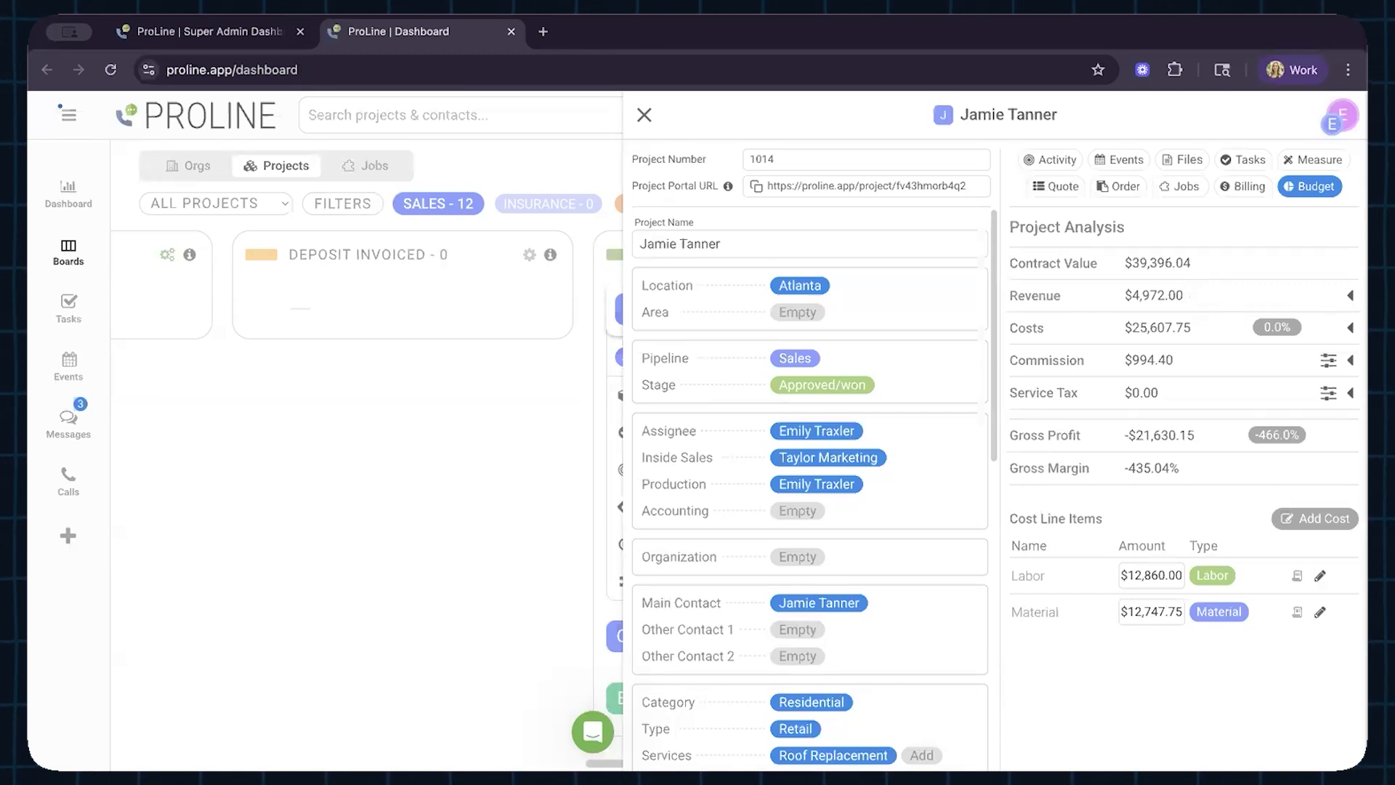
Examine the revenue breakdown, including merchant fees, and the contract value in the project analysis.
left_click(1349, 295)
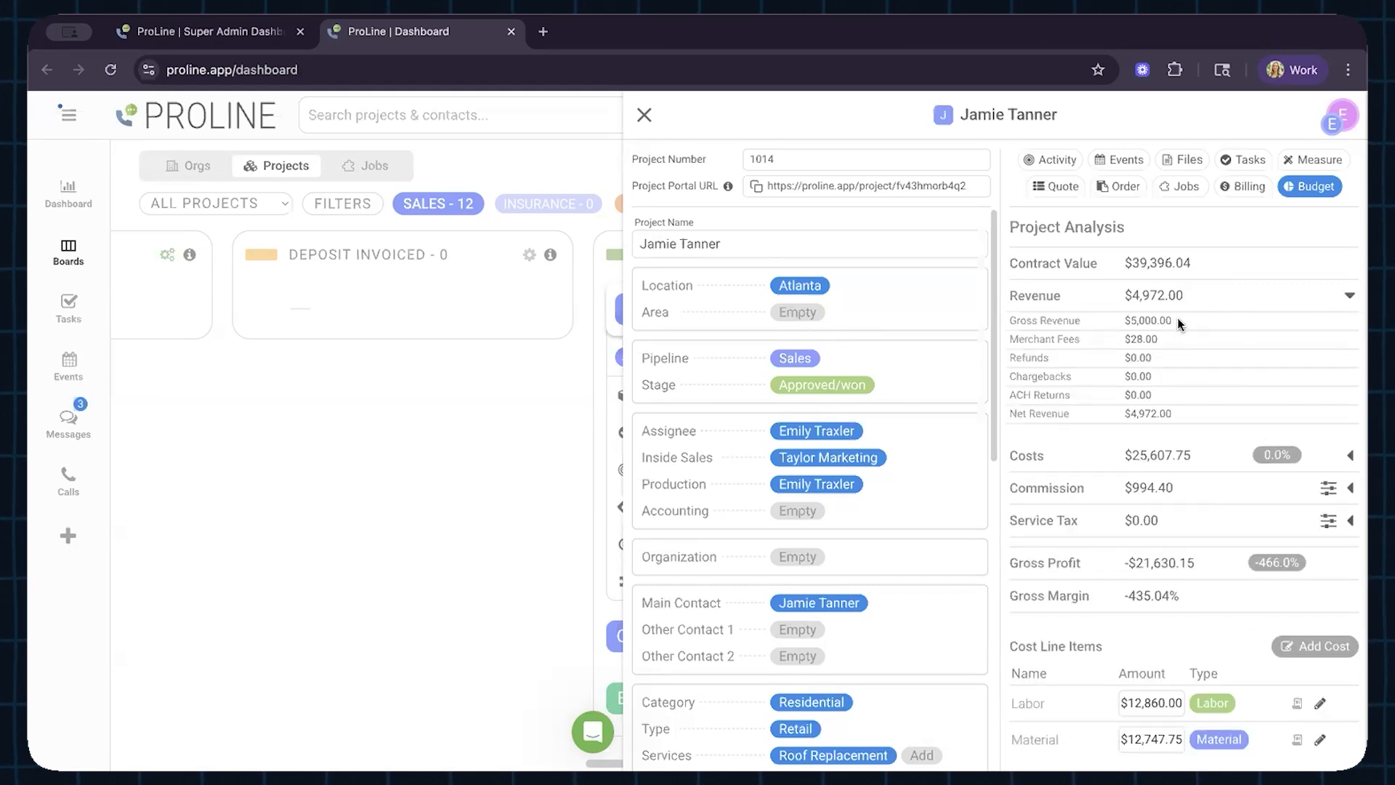
left_click_drag(1170, 338, 1118, 339)
left_click(1161, 339)
left_click(1200, 303)
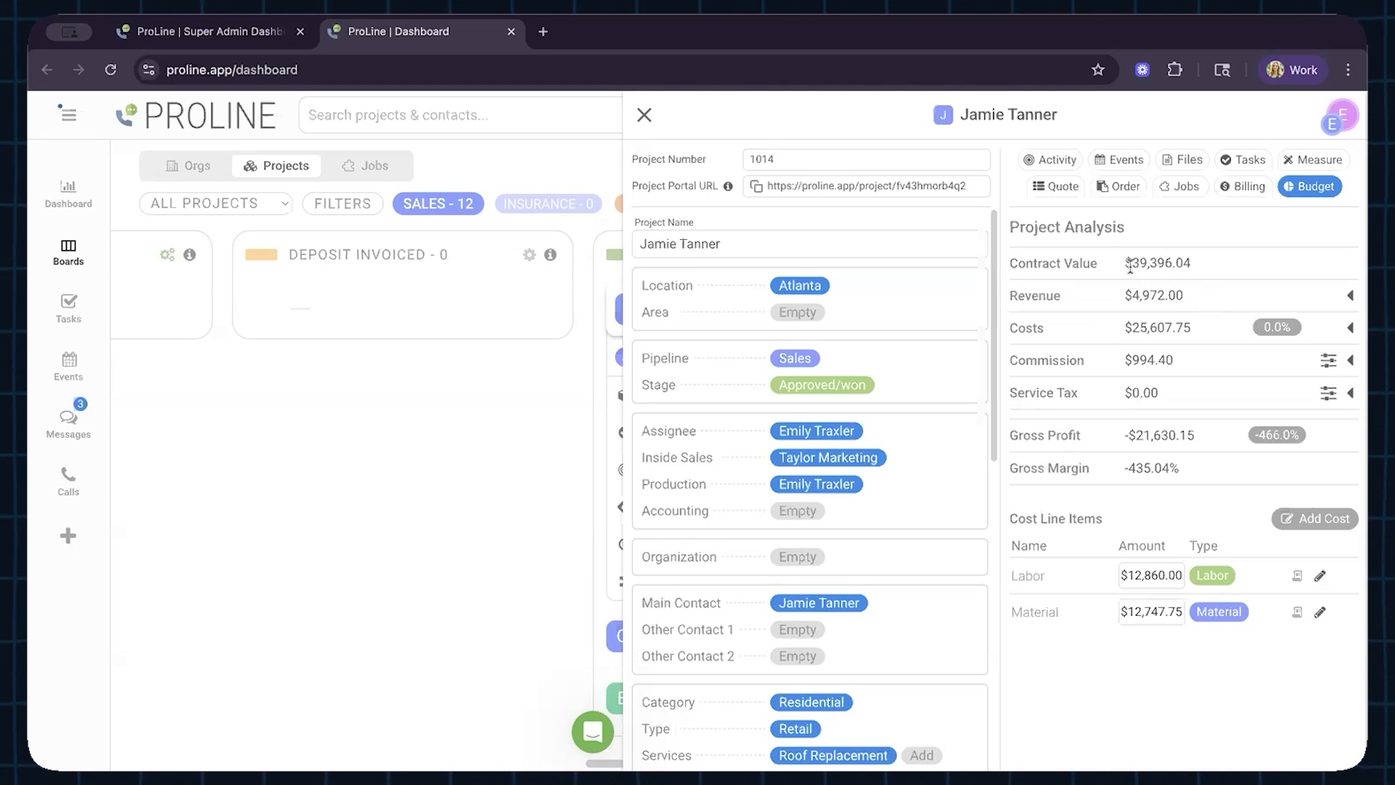
left_click_drag(1130, 266, 1194, 265)
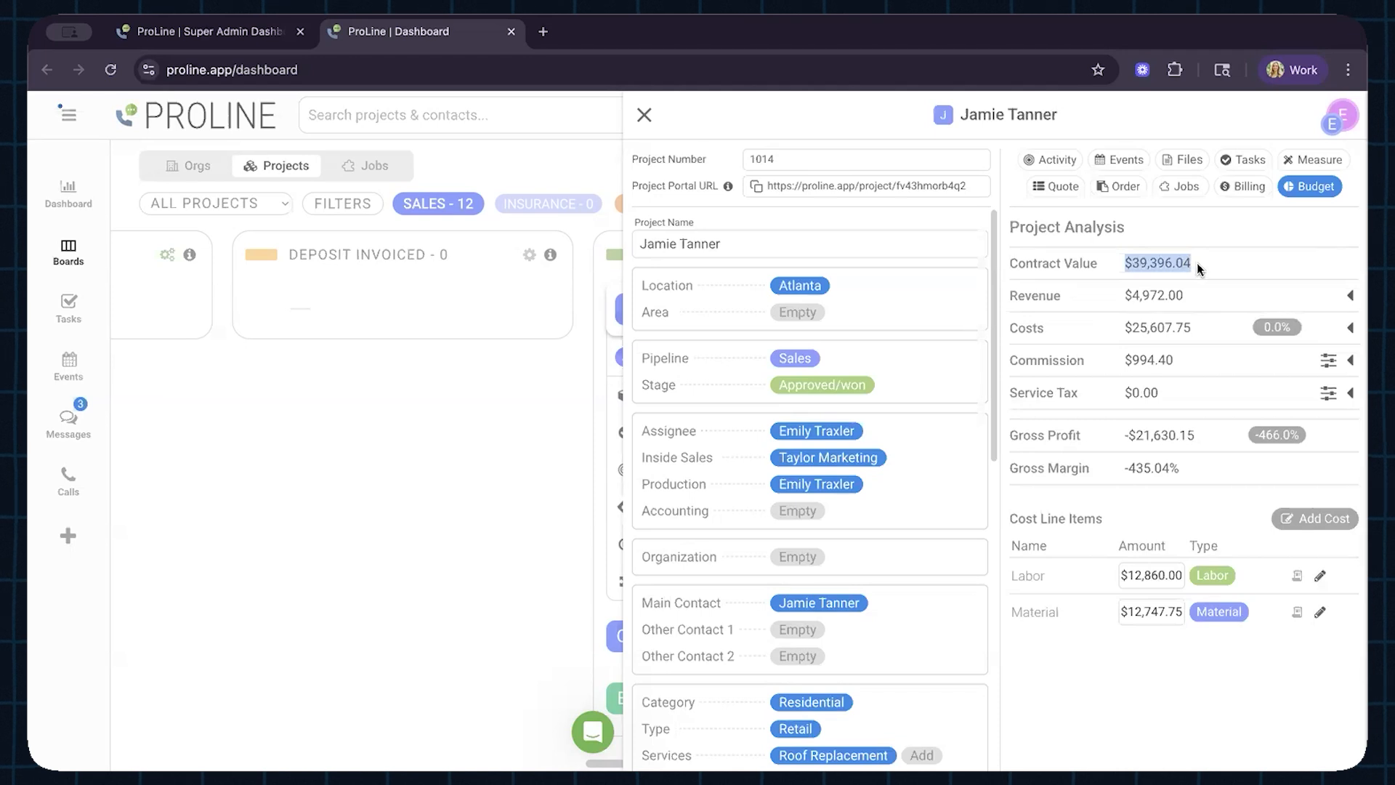
left_click(1213, 267)
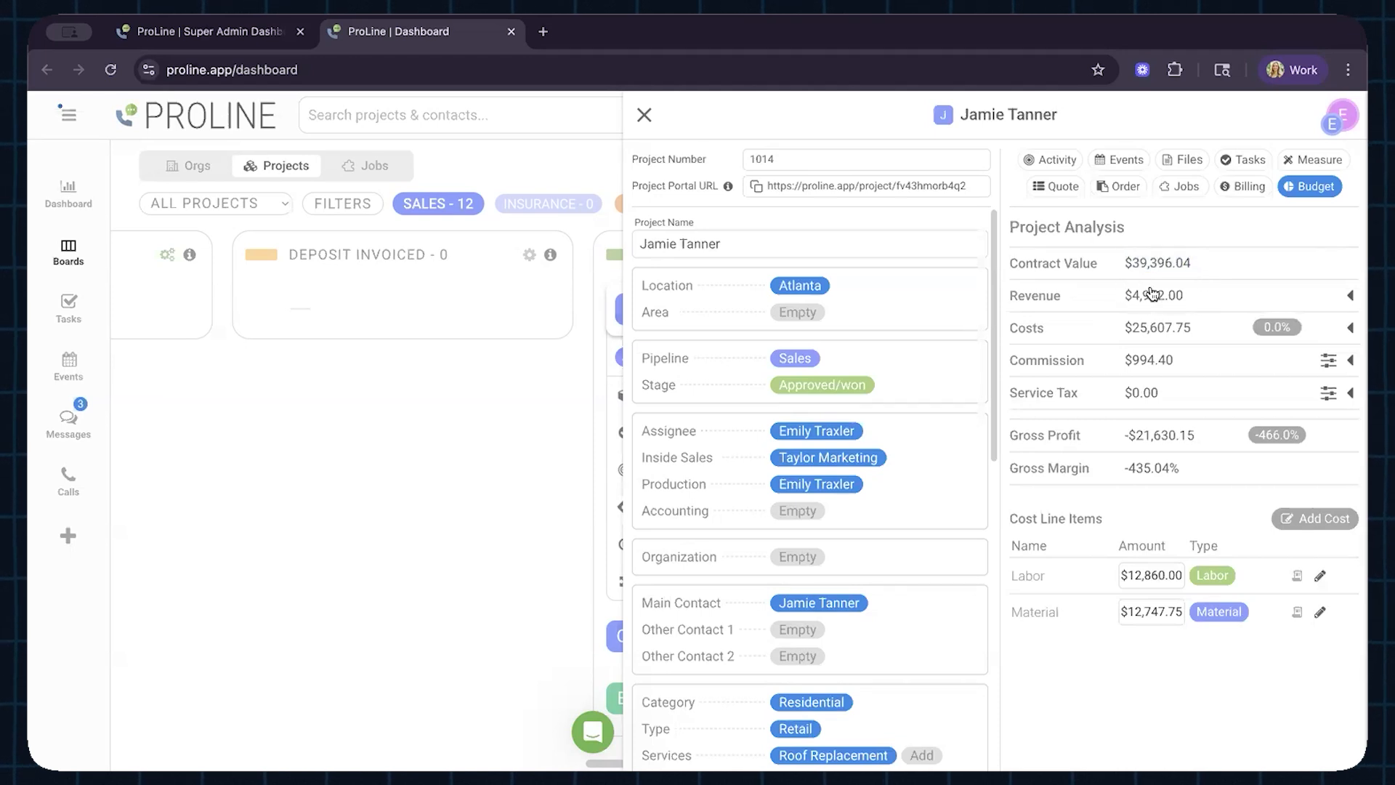
left_click(1190, 299)
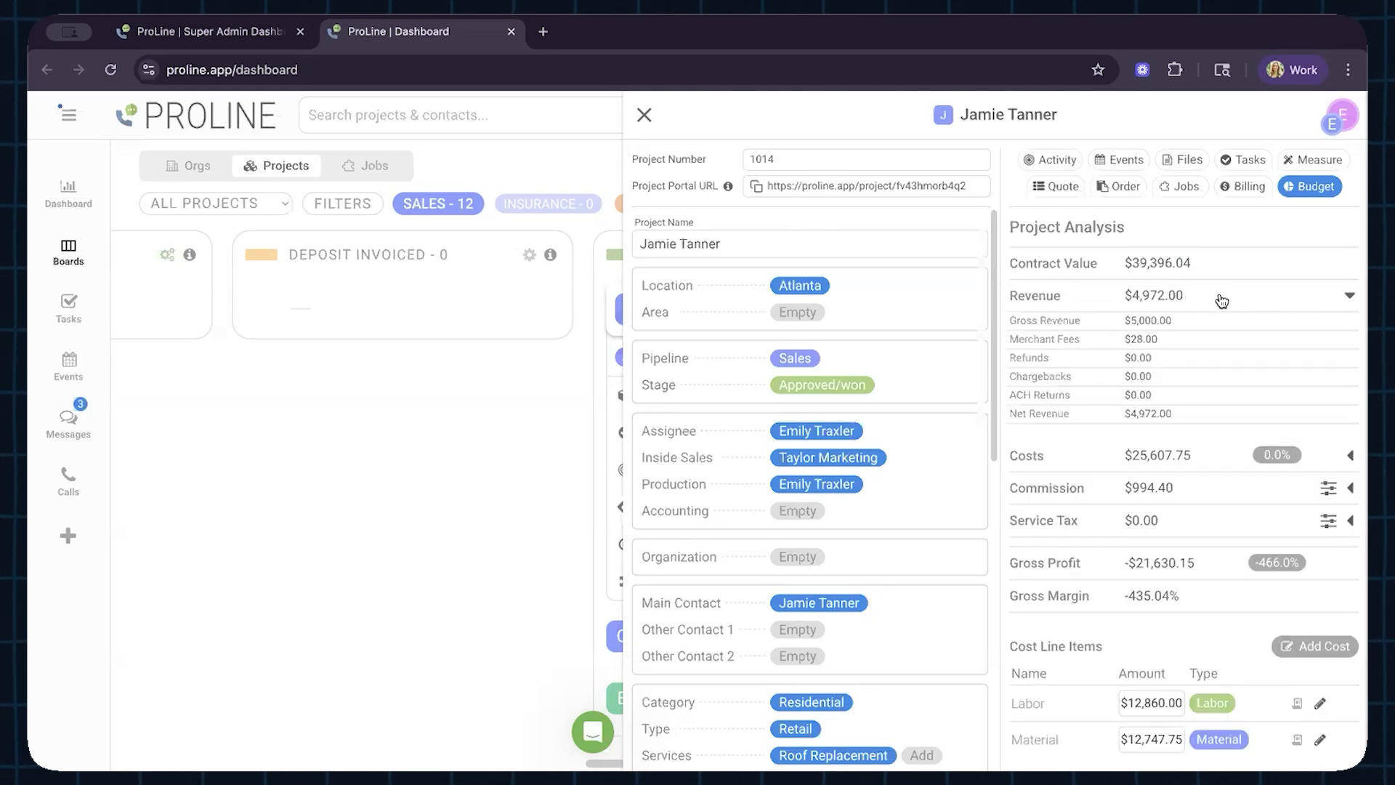
left_click(1219, 299)
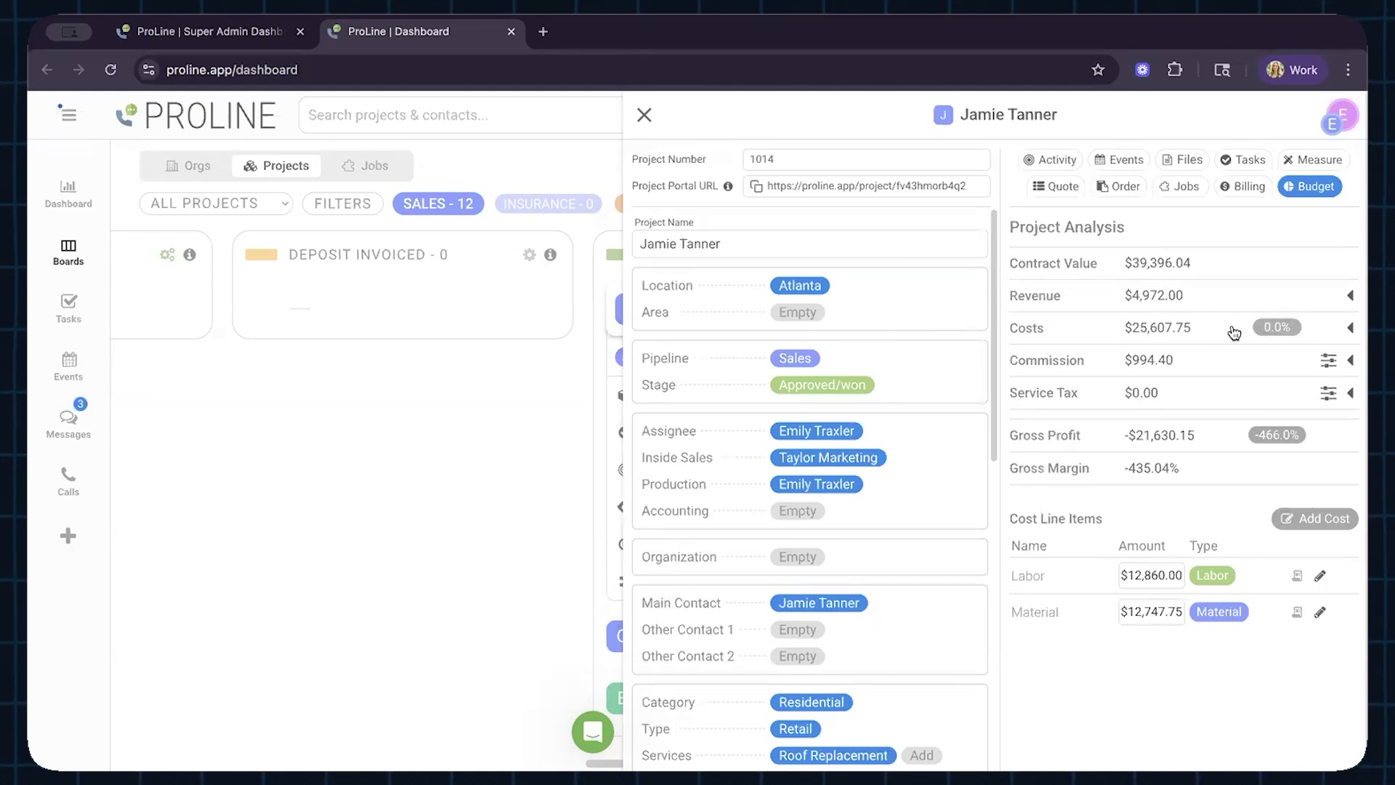
Expand the costs breakdown and set the Labor cost line item's amount to $14,000.00.
left_click(1350, 327)
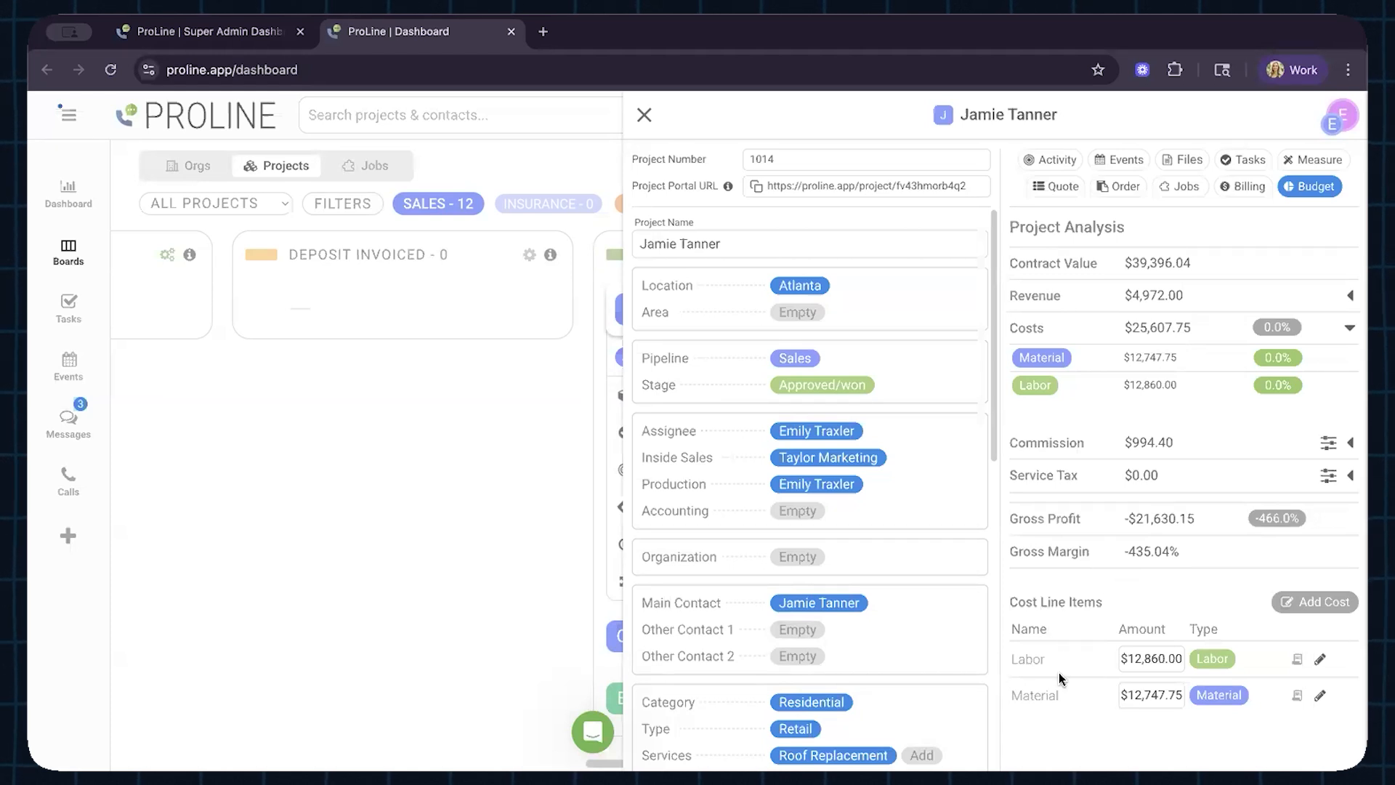
left_click(1319, 660)
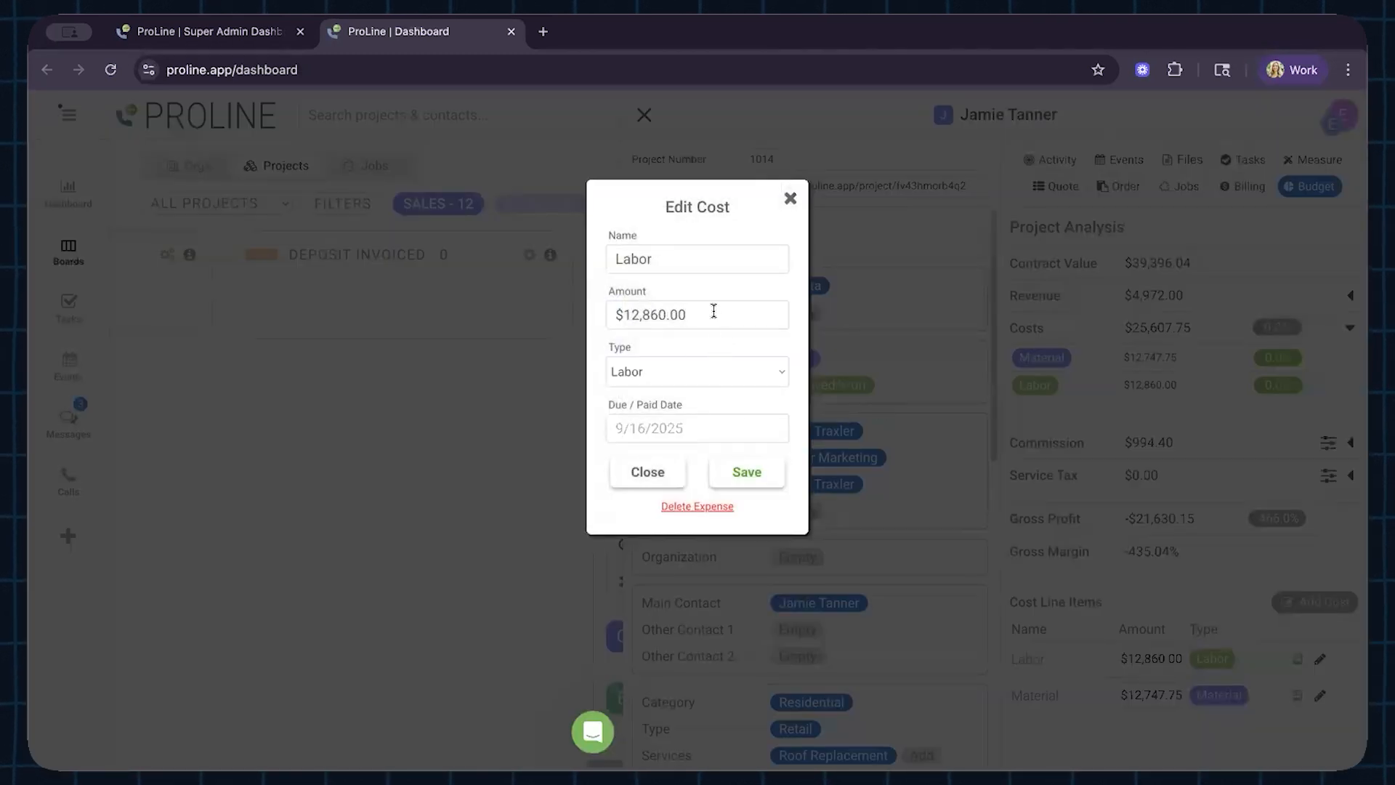
left_click(652, 470)
left_click(1144, 650)
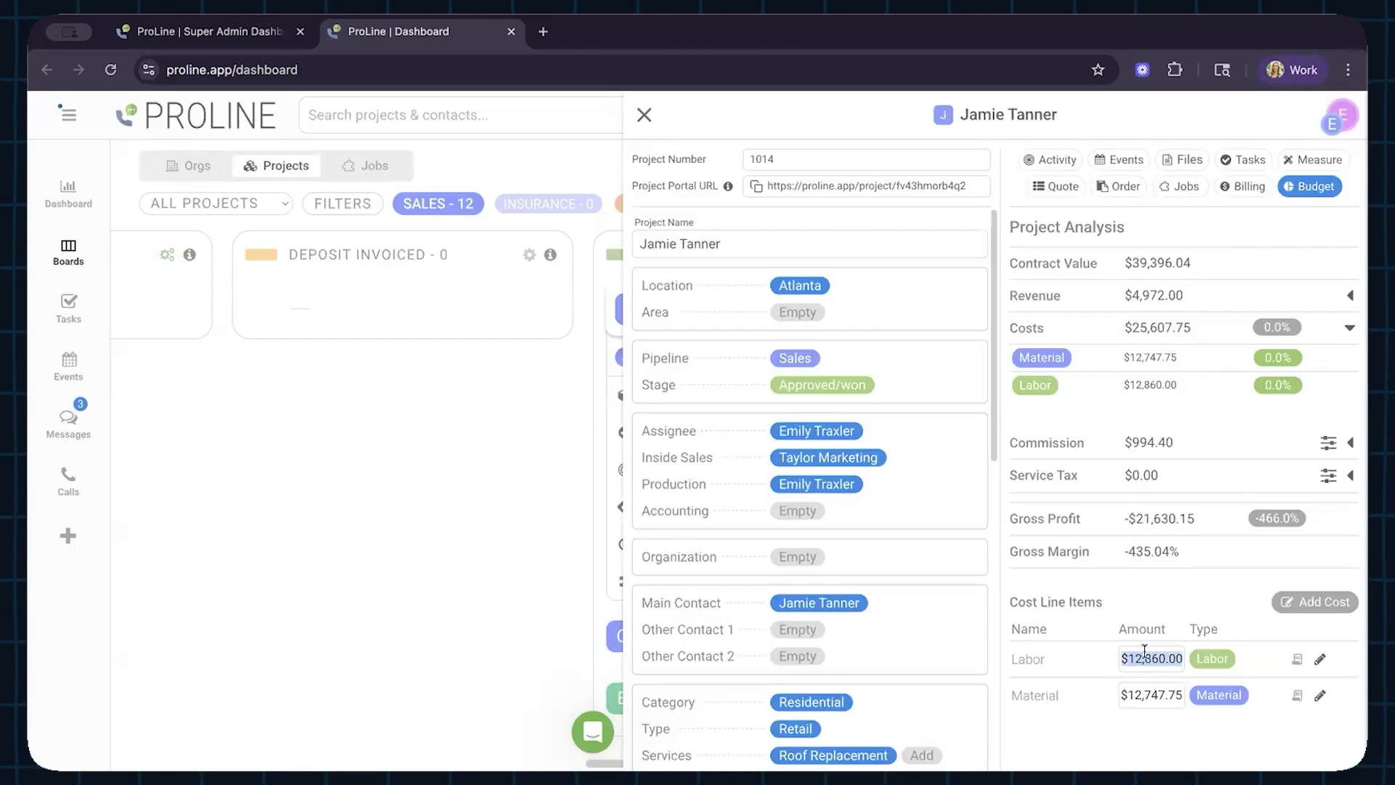
type("14000")
left_click(1221, 719)
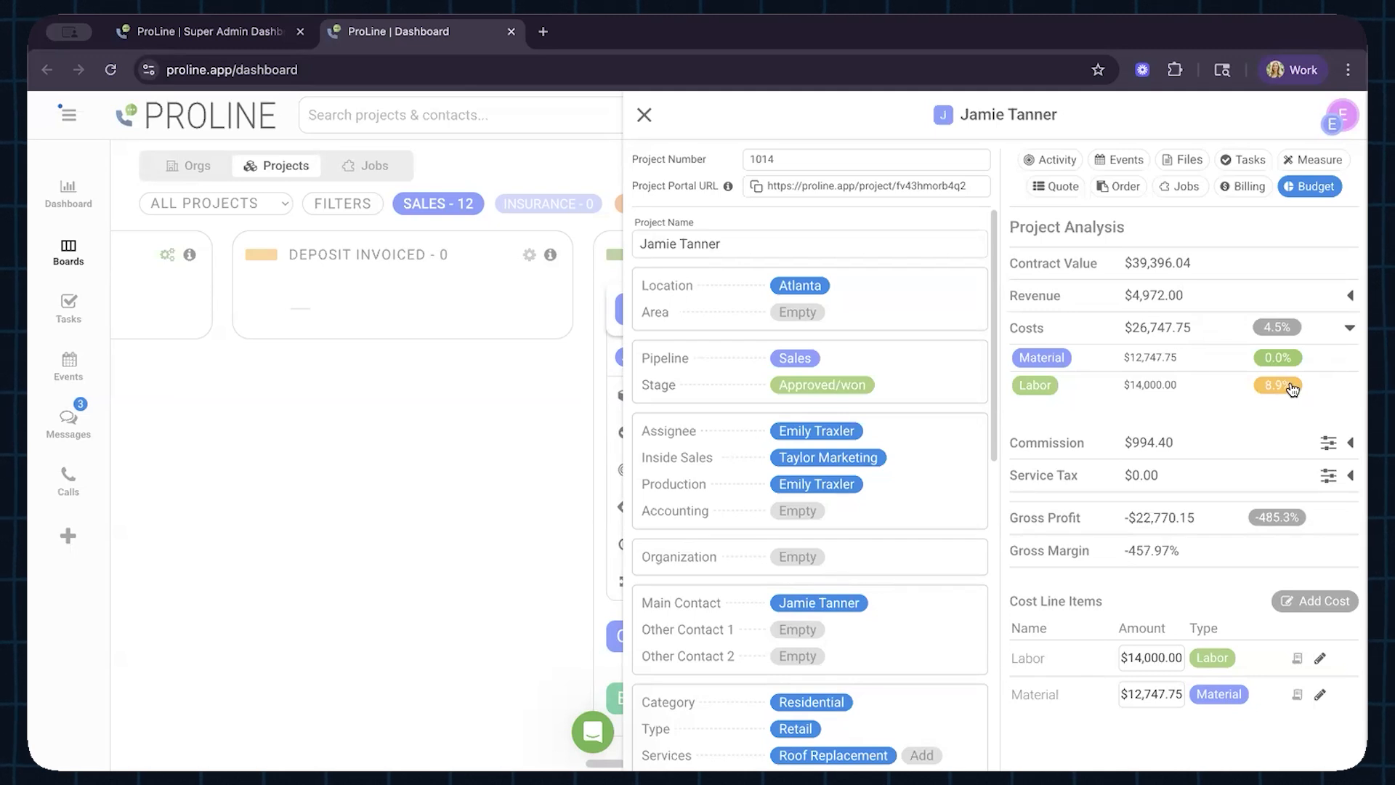
mouse_move(1292, 390)
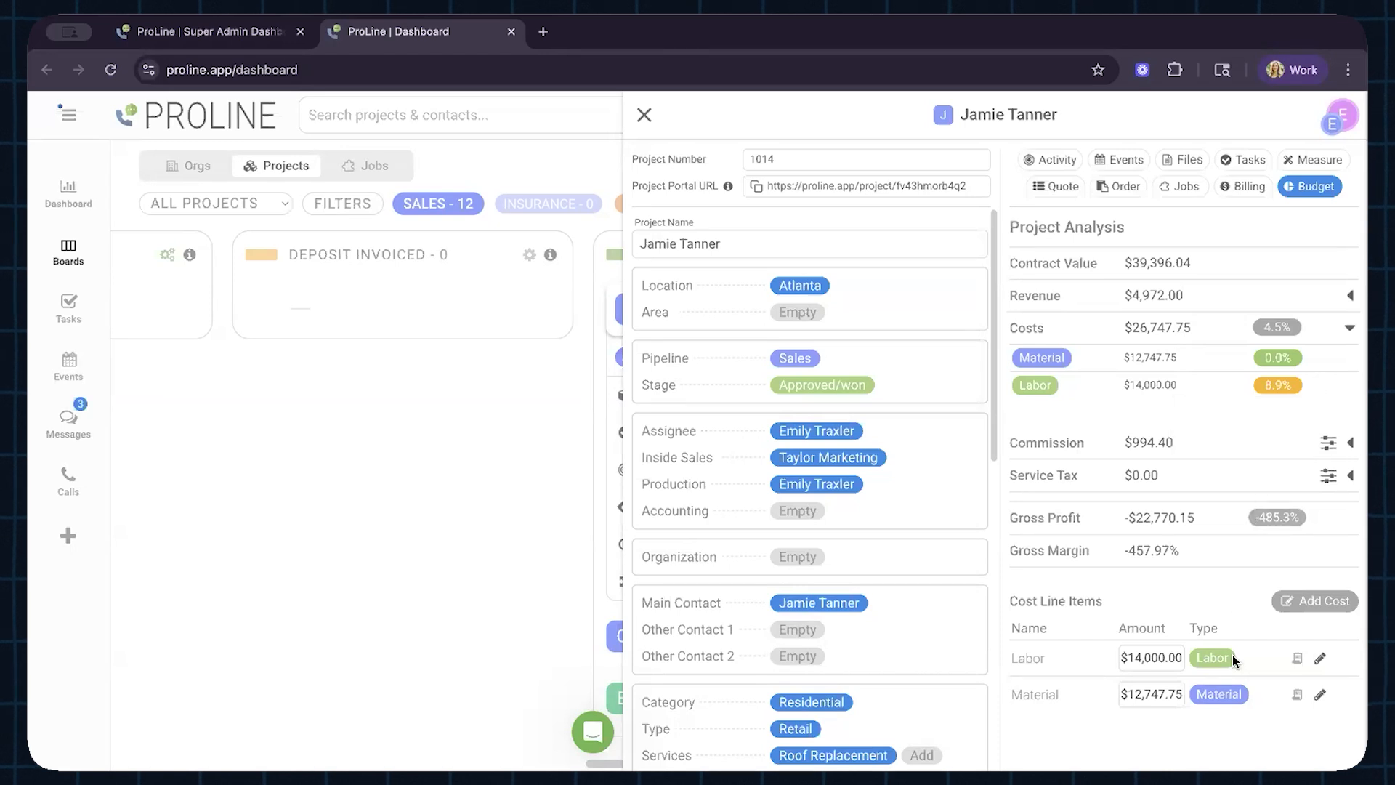
Add a cost line item named Nails with an amount of $100.00 and the type Material.
left_click(1326, 602)
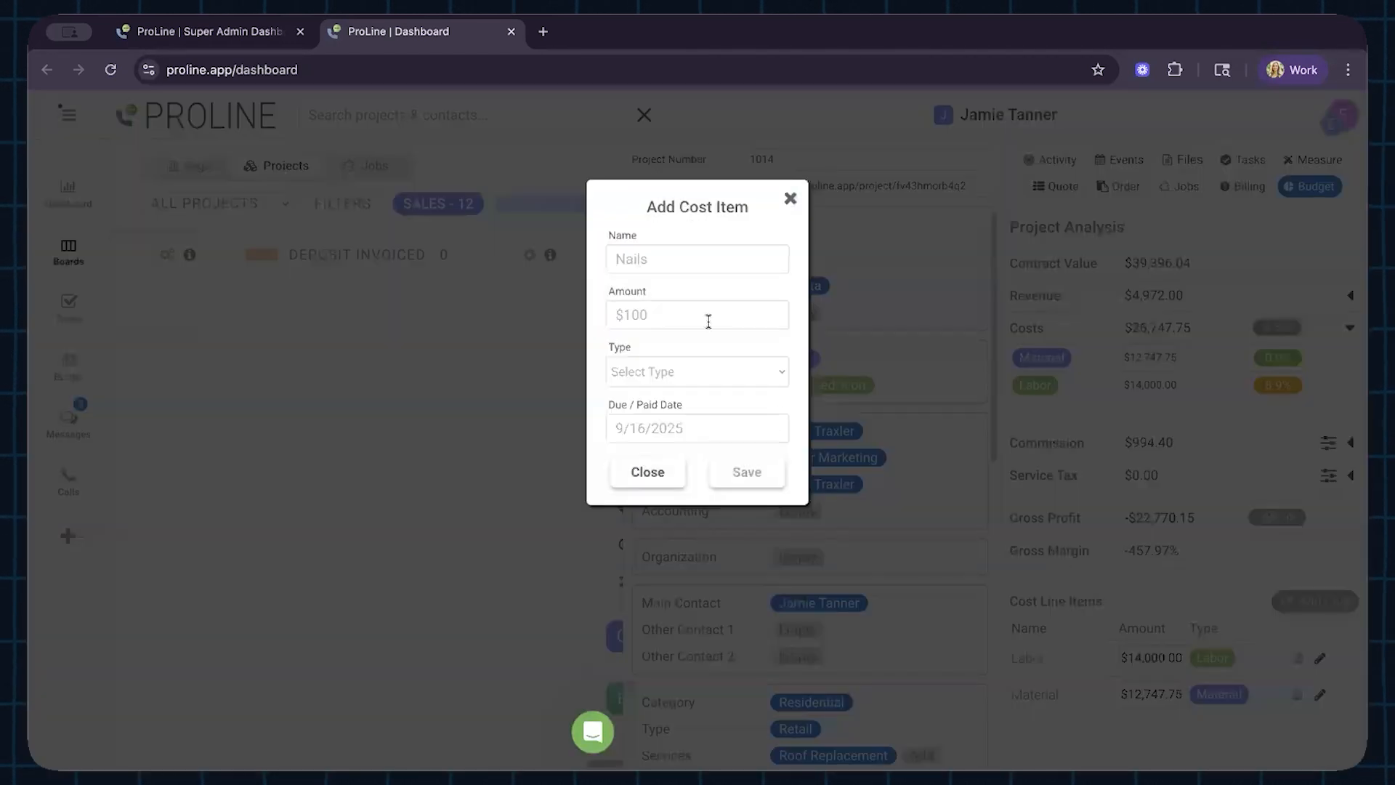
left_click(693, 260)
type("Nails")
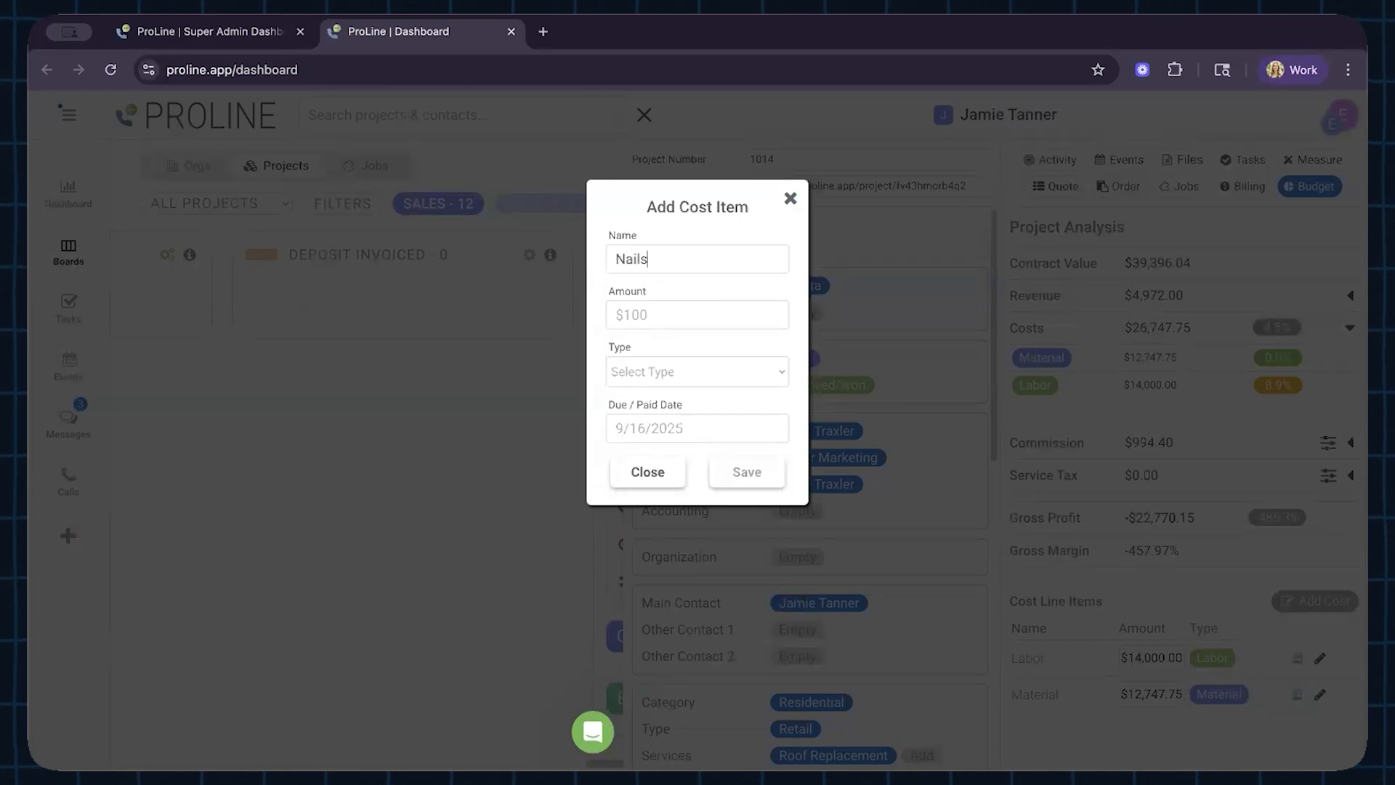
left_click(682, 309)
double_click(681, 310)
type("100")
left_click(696, 367)
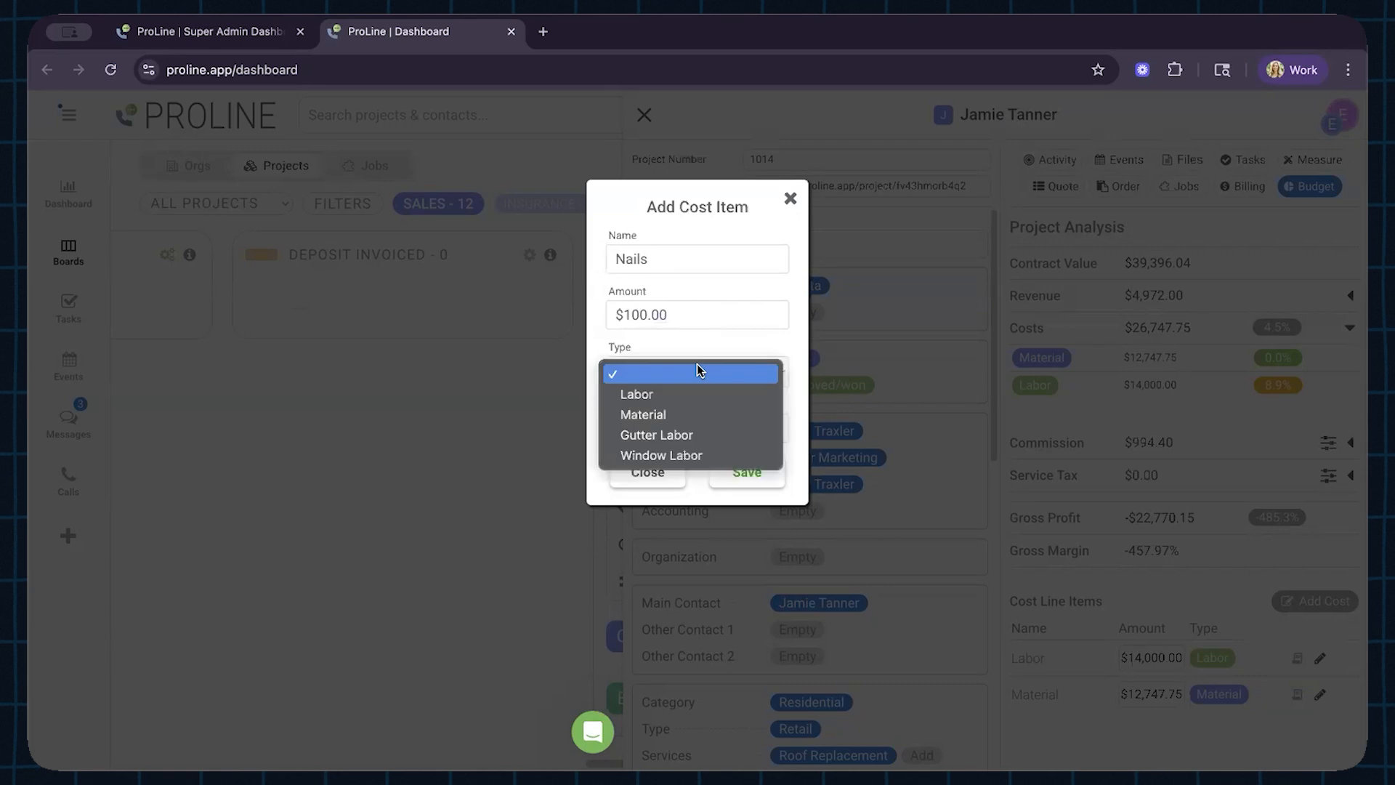
left_click(696, 413)
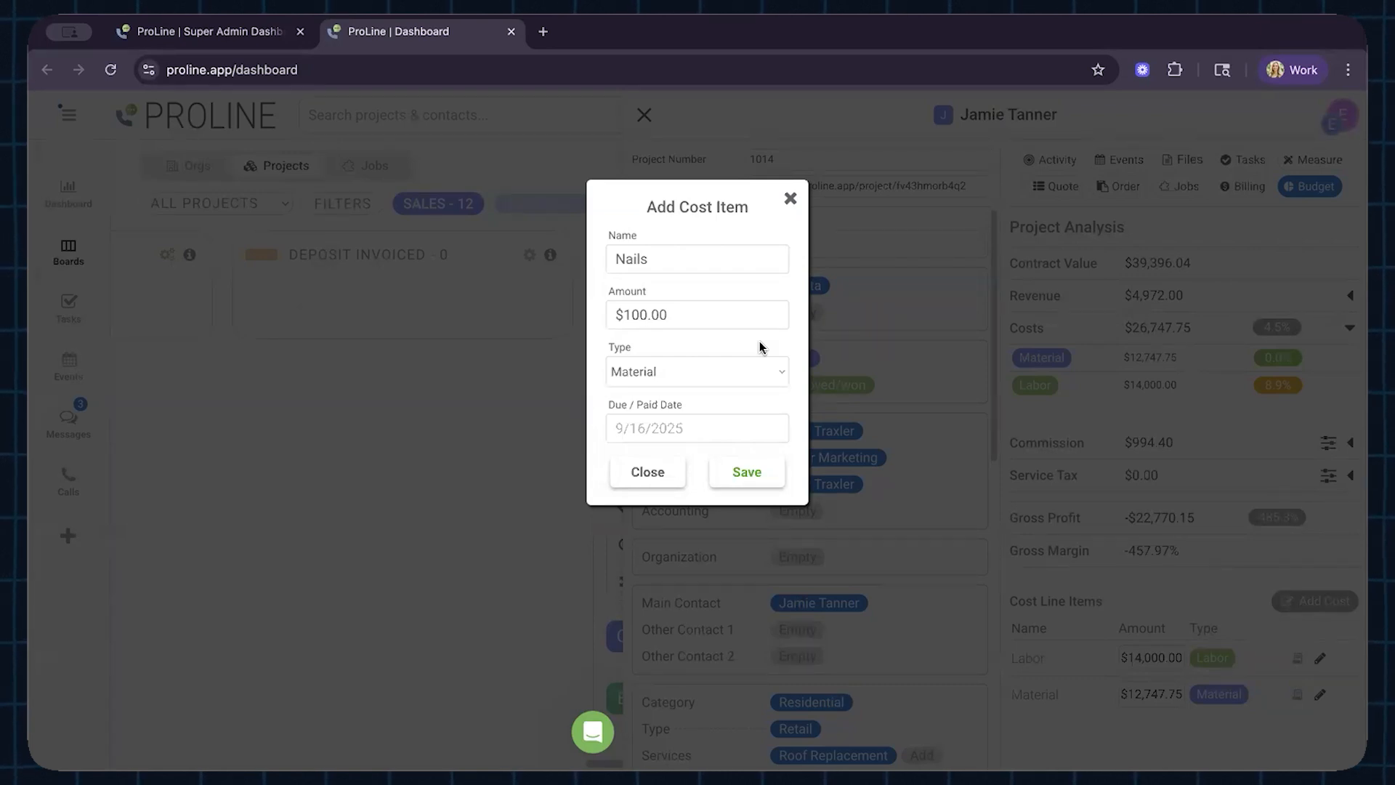
left_click(752, 474)
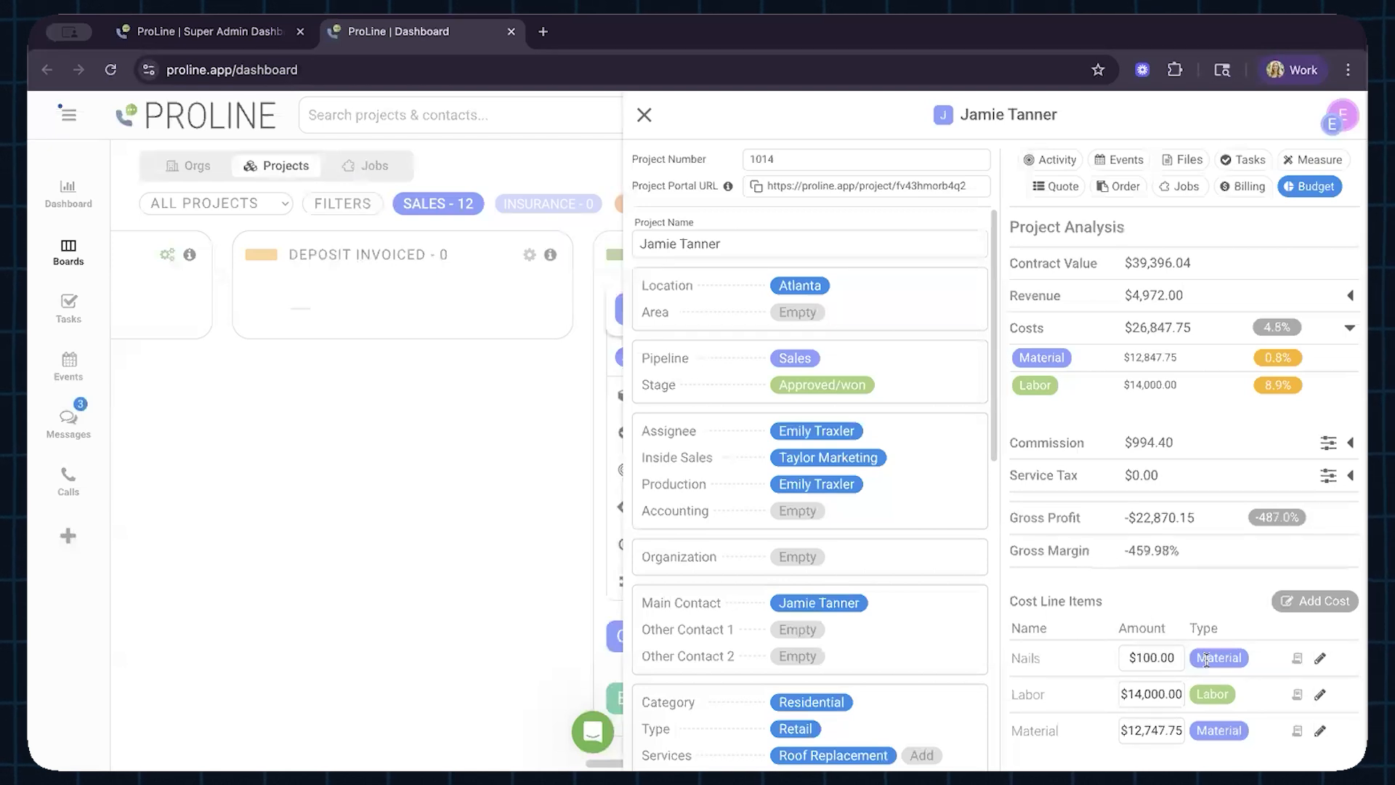
View the receipt selection options for the Nails cost item and close them without choosing a file.
left_click(1299, 657)
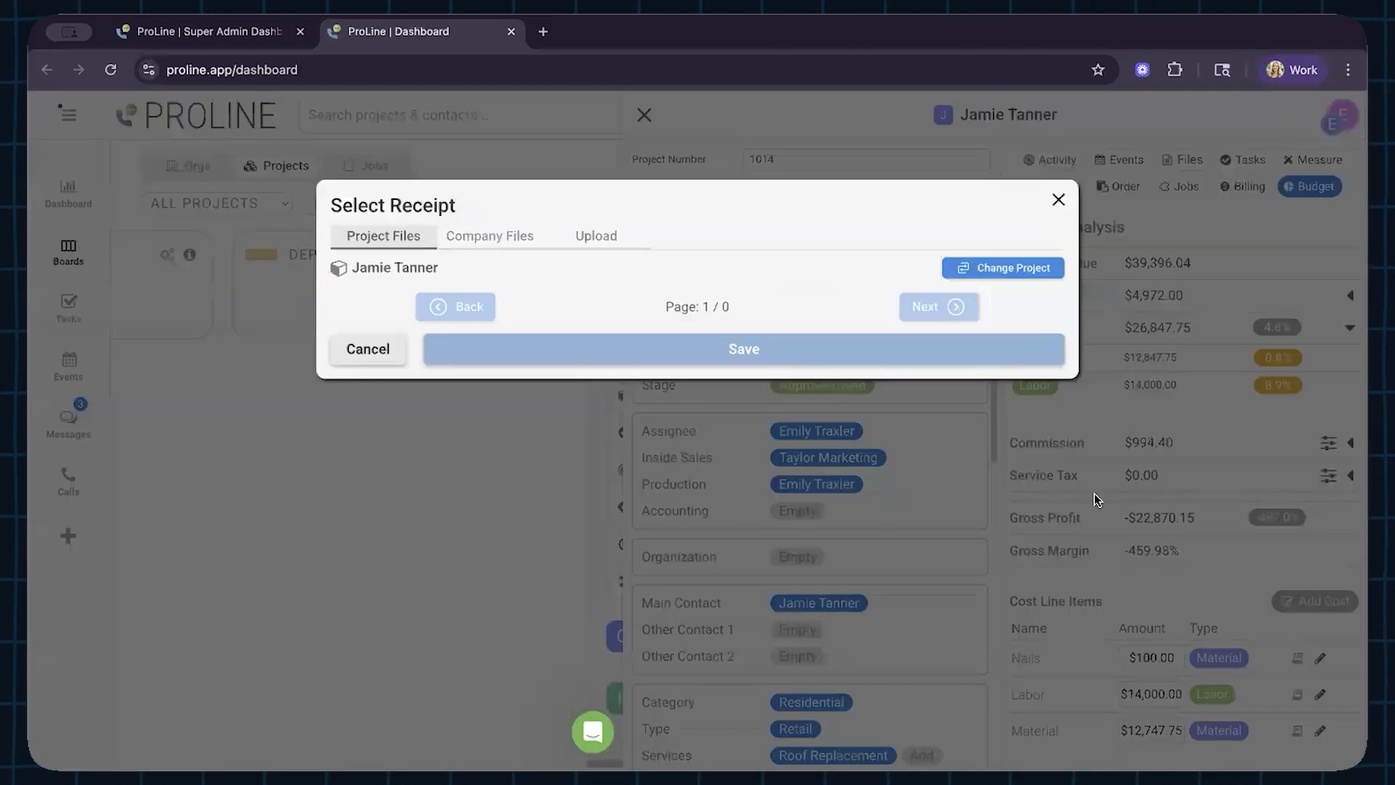
left_click(1058, 200)
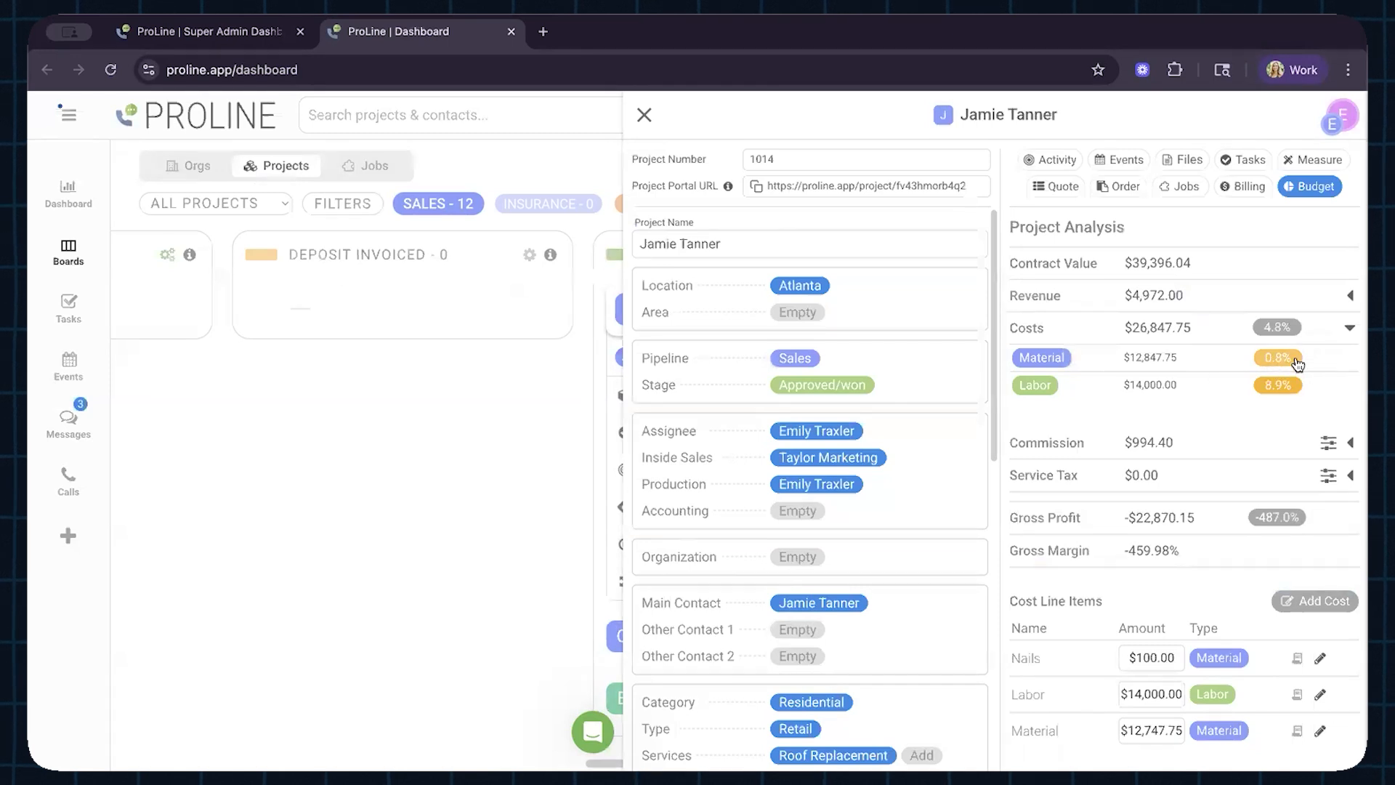
mouse_move(1285, 360)
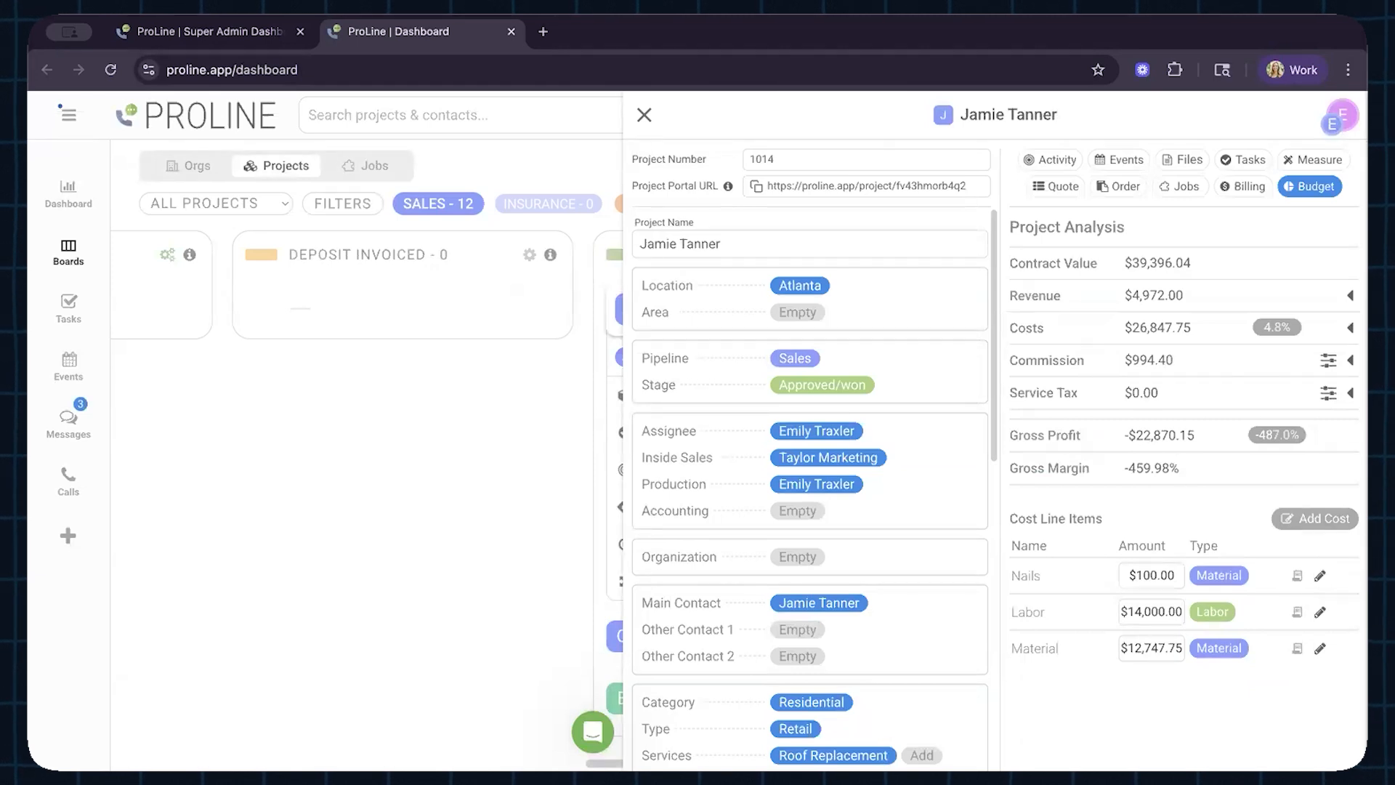
Expand the commission breakdown and switch the project's assigned commission to the other available plan.
left_click(1350, 360)
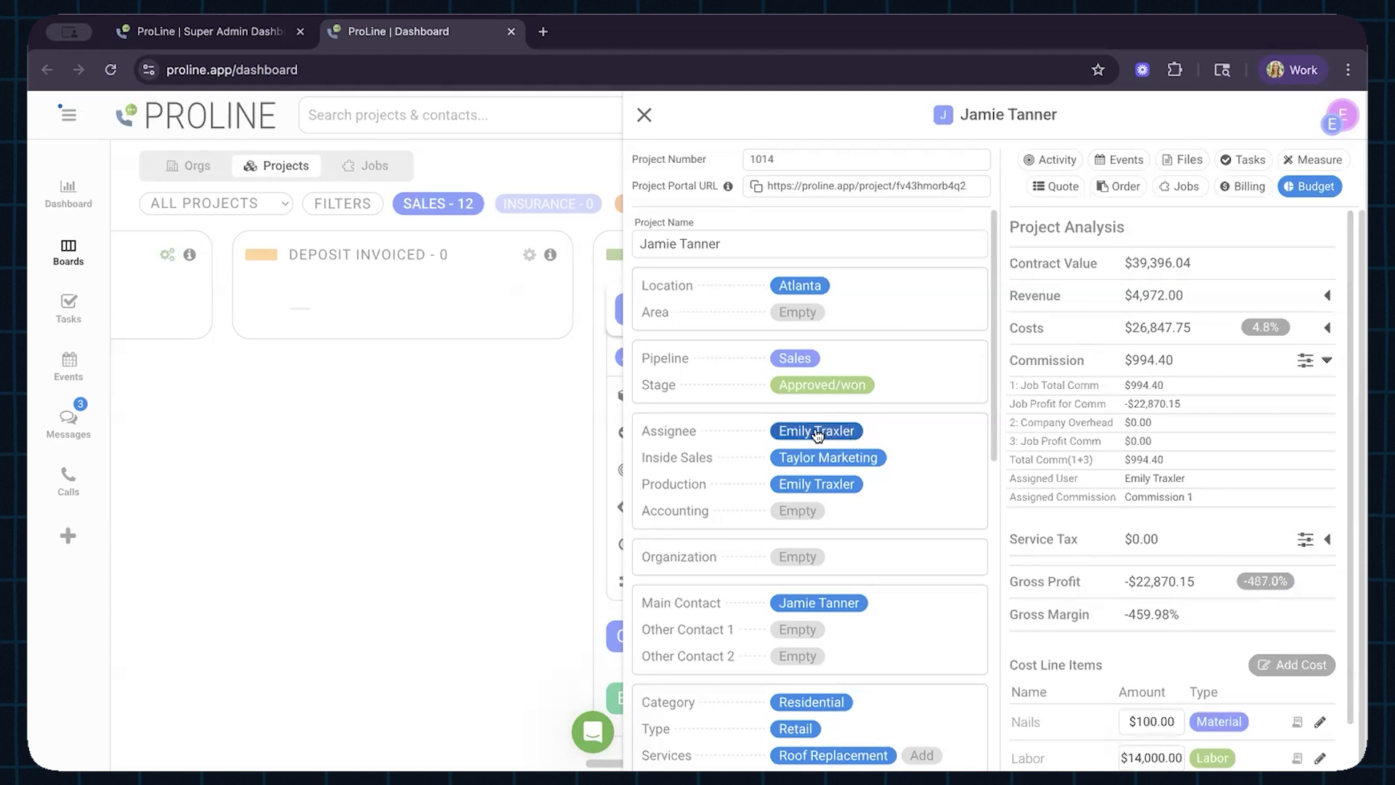
left_click(1305, 360)
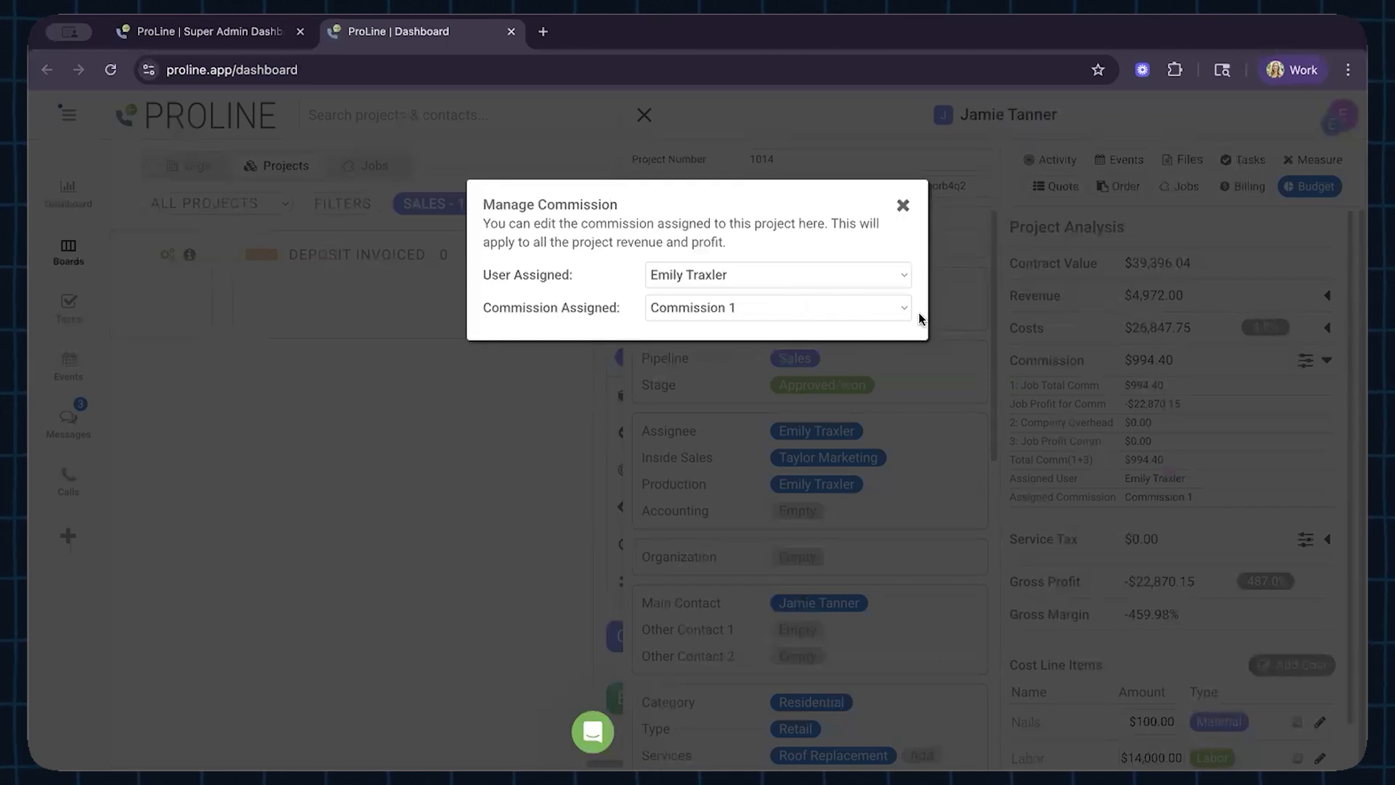
left_click(799, 308)
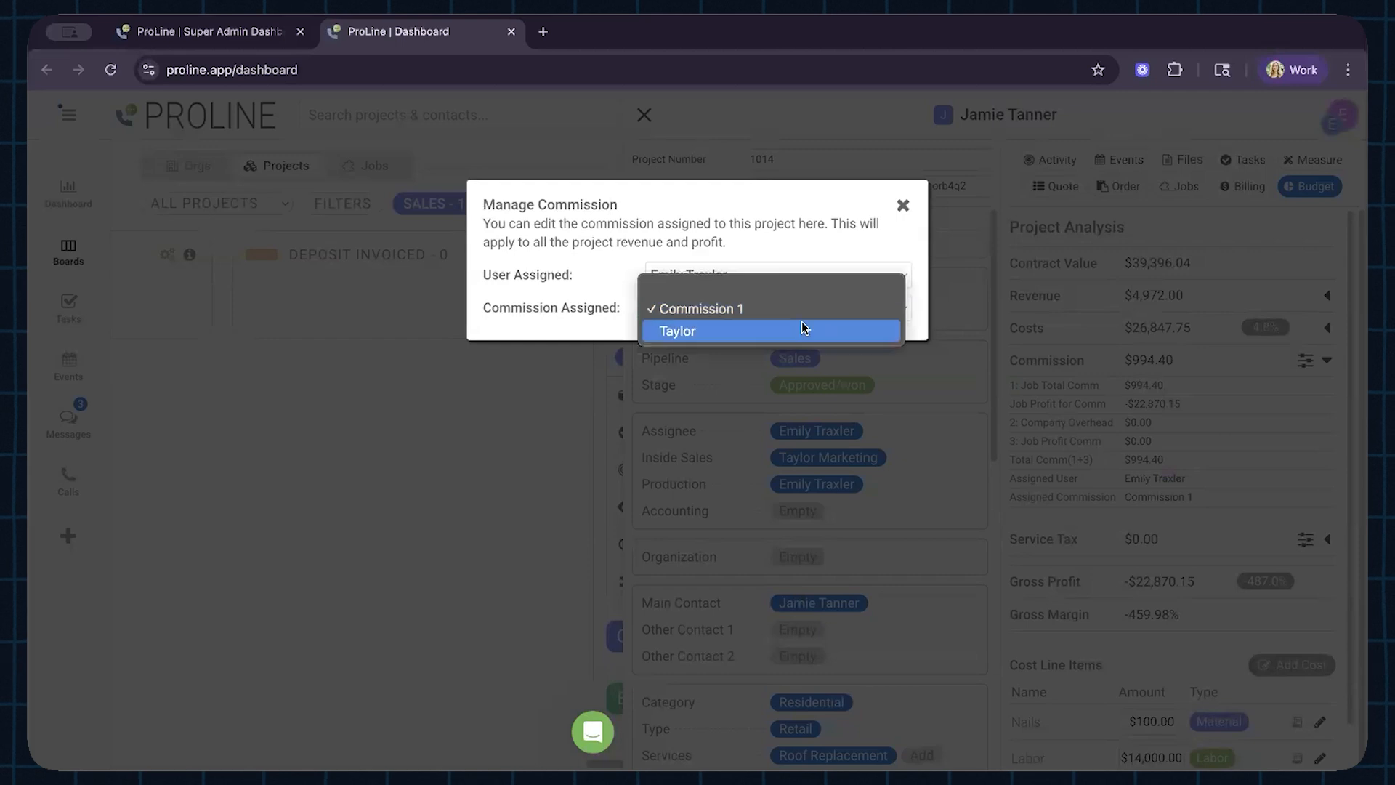
left_click(804, 331)
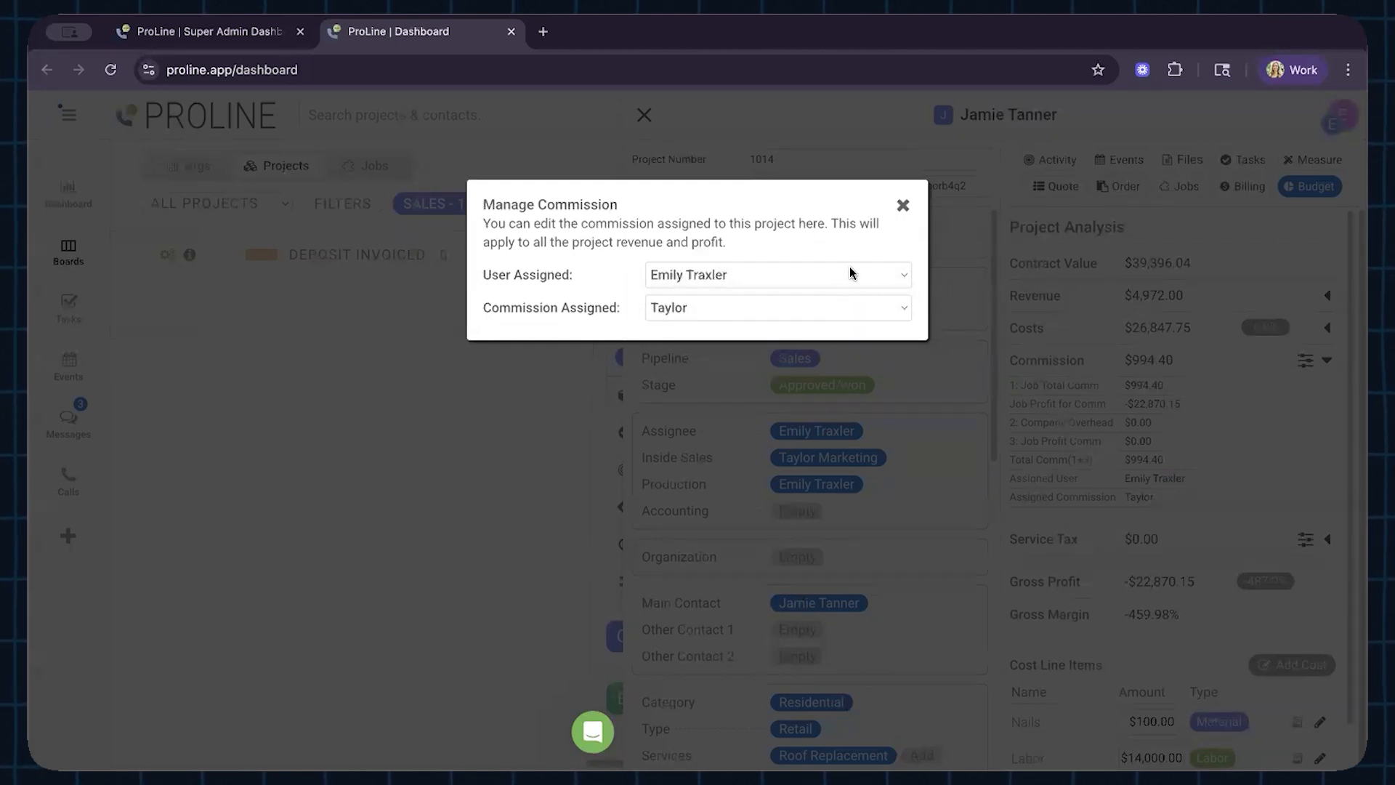
left_click(850, 273)
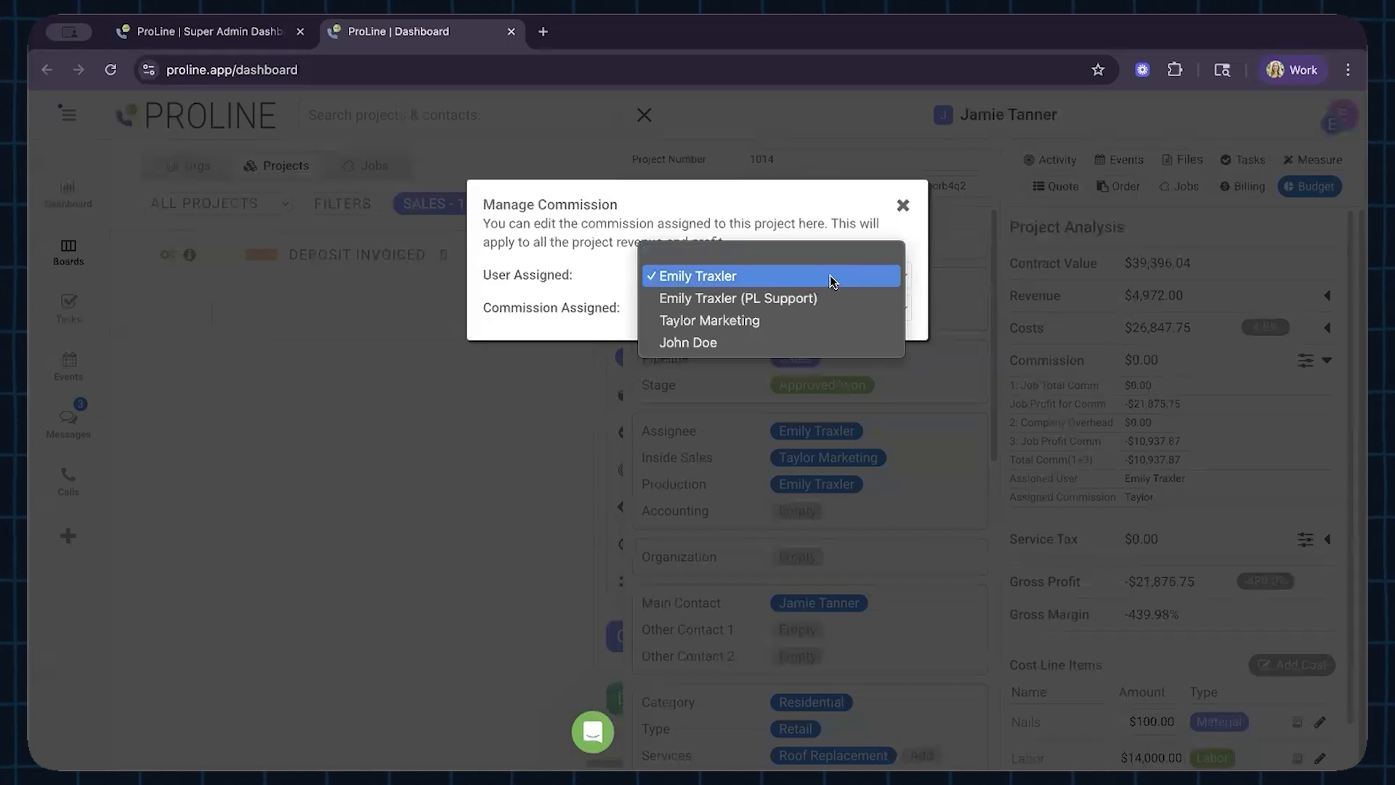
left_click(835, 204)
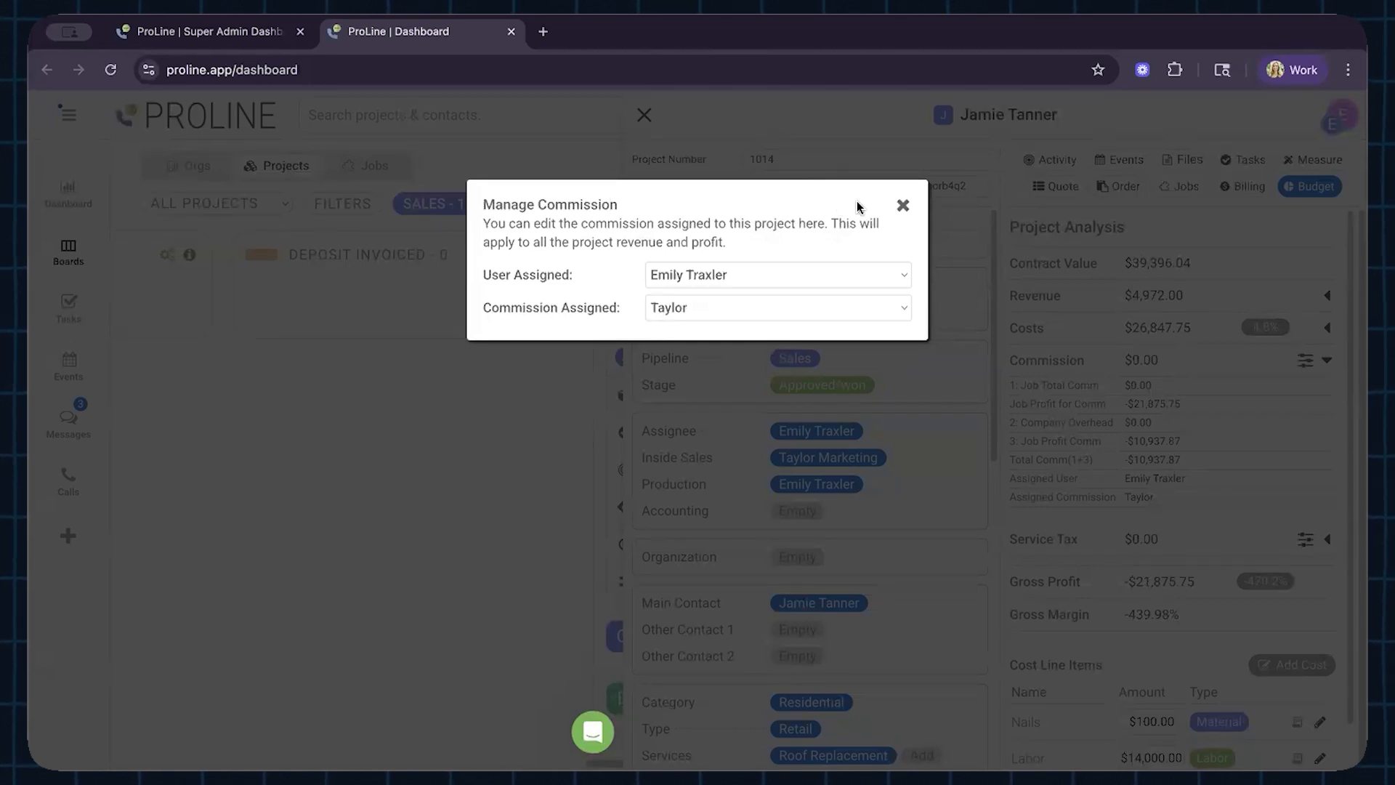
left_click(903, 205)
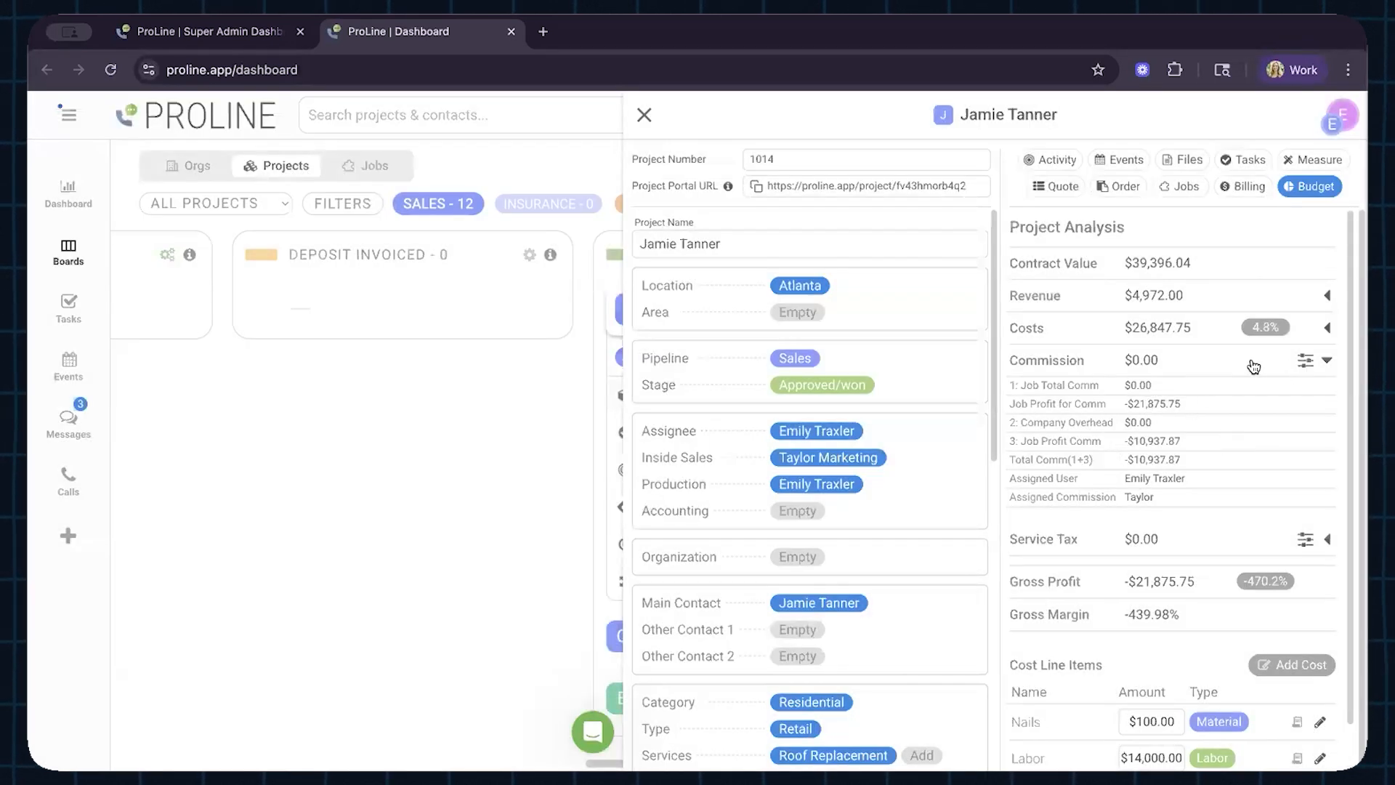
Reopen the commission settings and set the project's assigned commission back to Commission 1.
left_click(1304, 361)
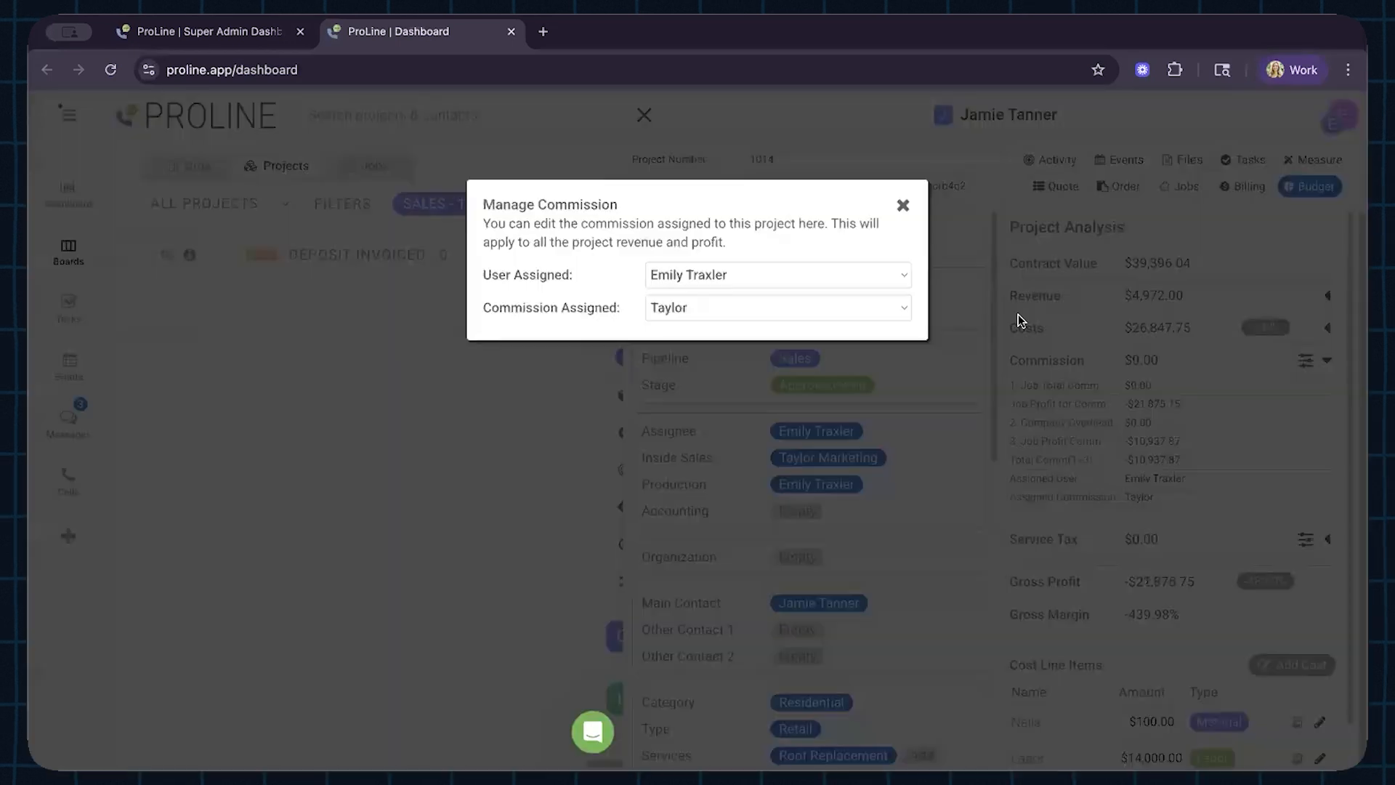
left_click(823, 306)
left_click(822, 289)
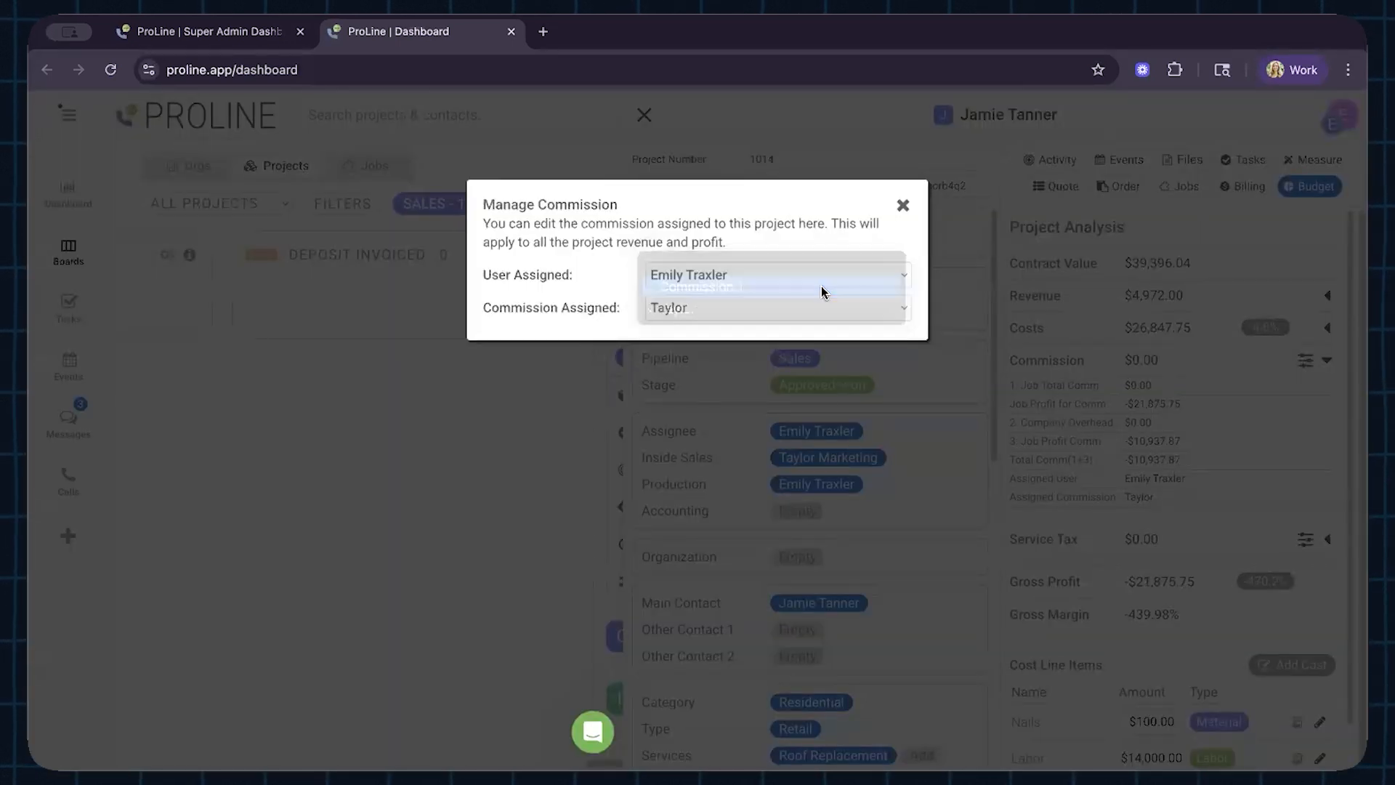
Close the commission settings, review the project's commission breakdown and collapse it.
left_click(902, 207)
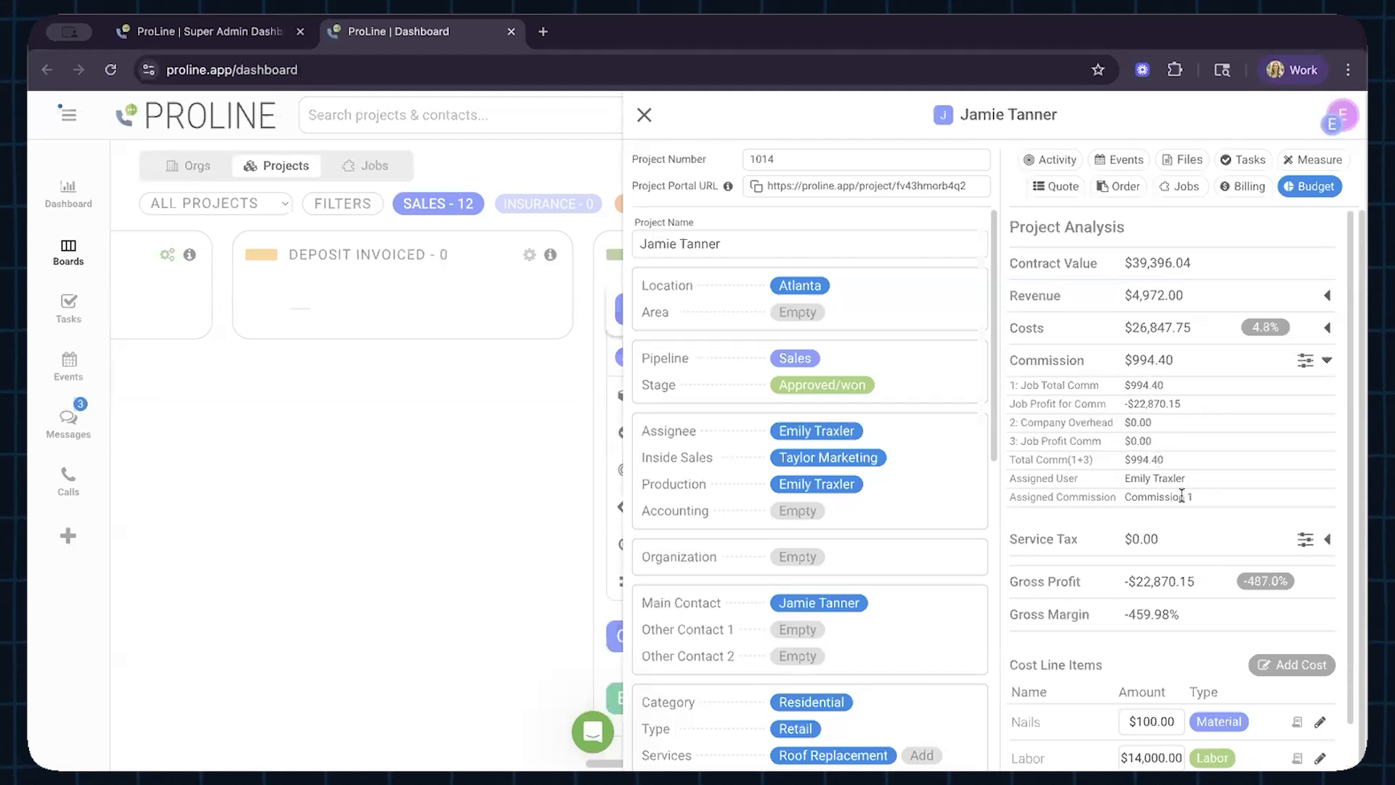
scroll(1195, 510, "down", 1)
scroll(1196, 500, "up", 1)
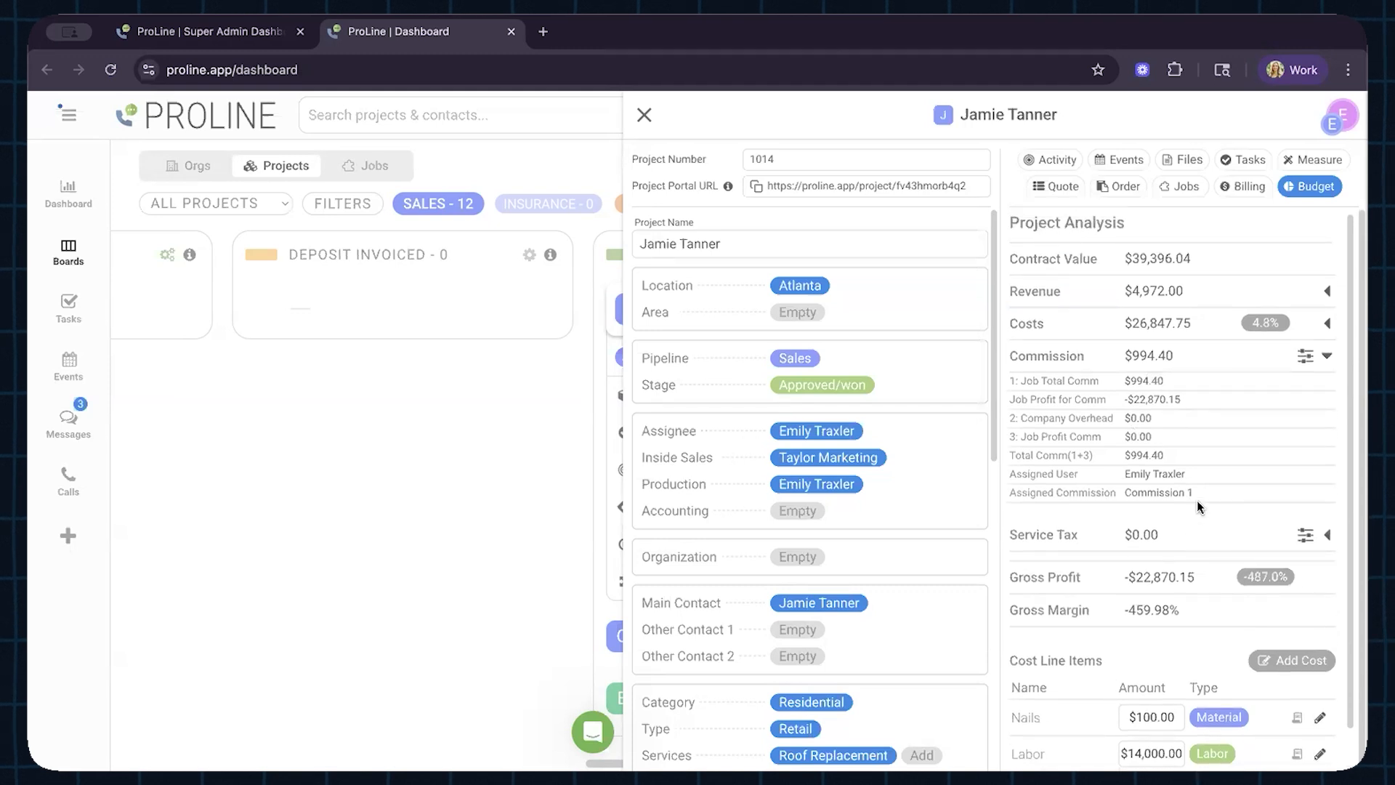
left_click(1328, 359)
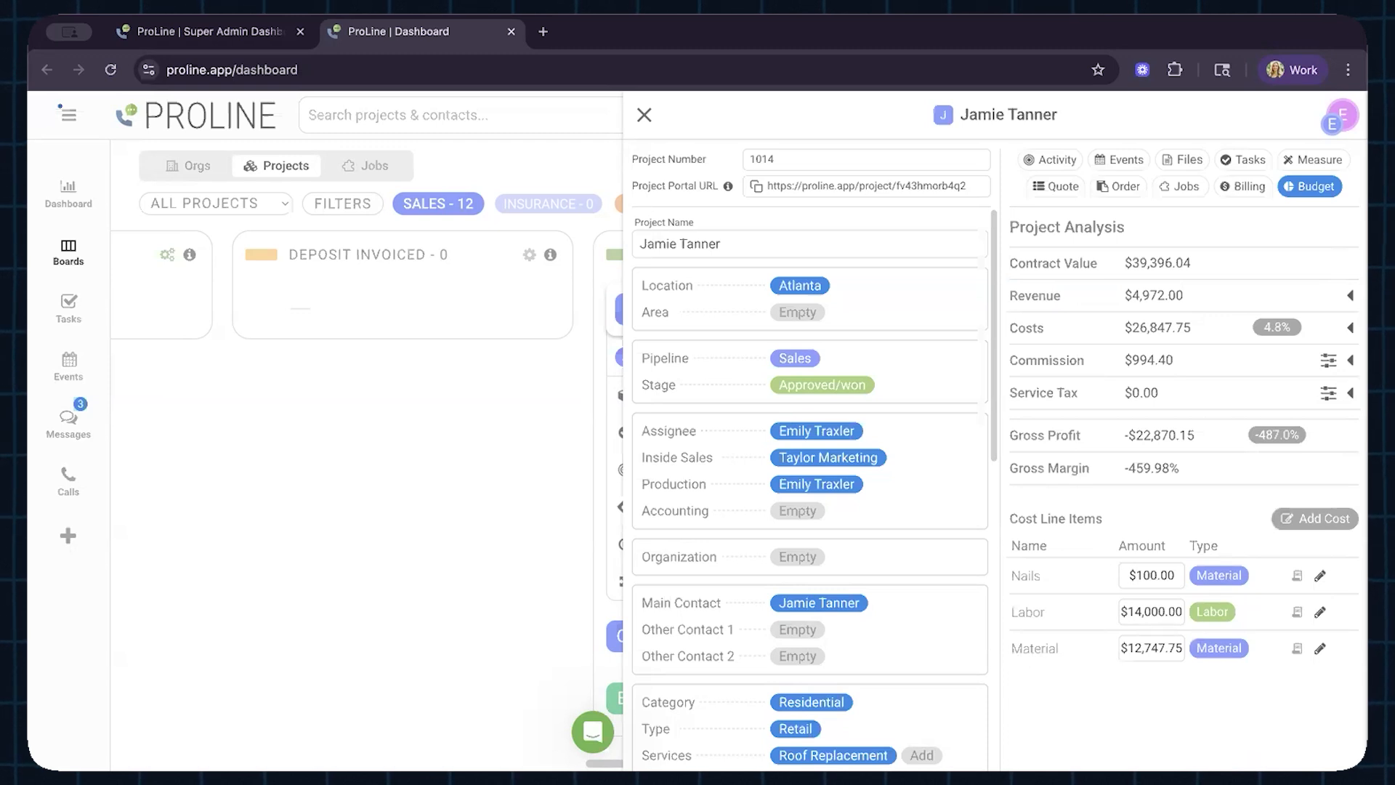
Check the service tax breakdown and its settings without adding a tax, and look at the gross profit percentage.
left_click(1349, 393)
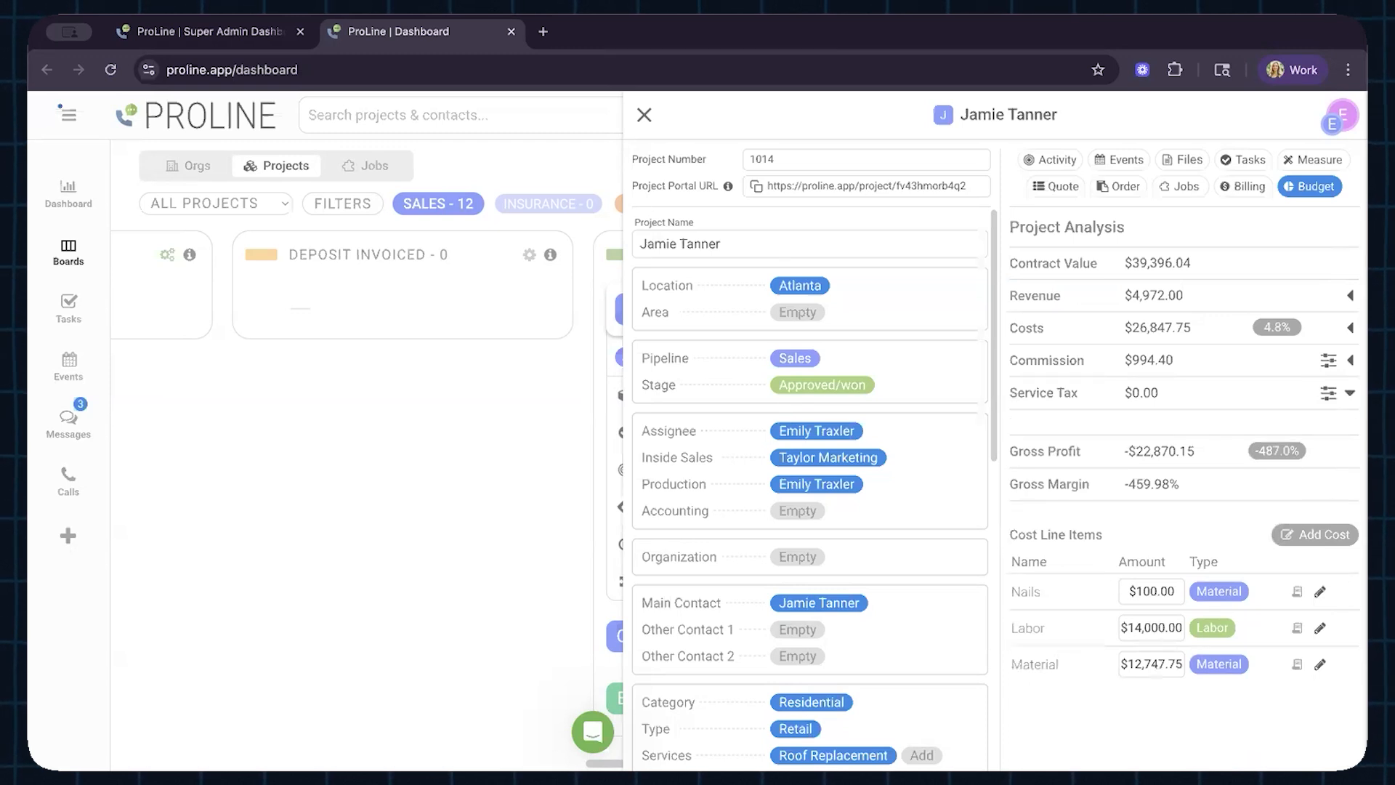
left_click(1350, 393)
left_click(1328, 393)
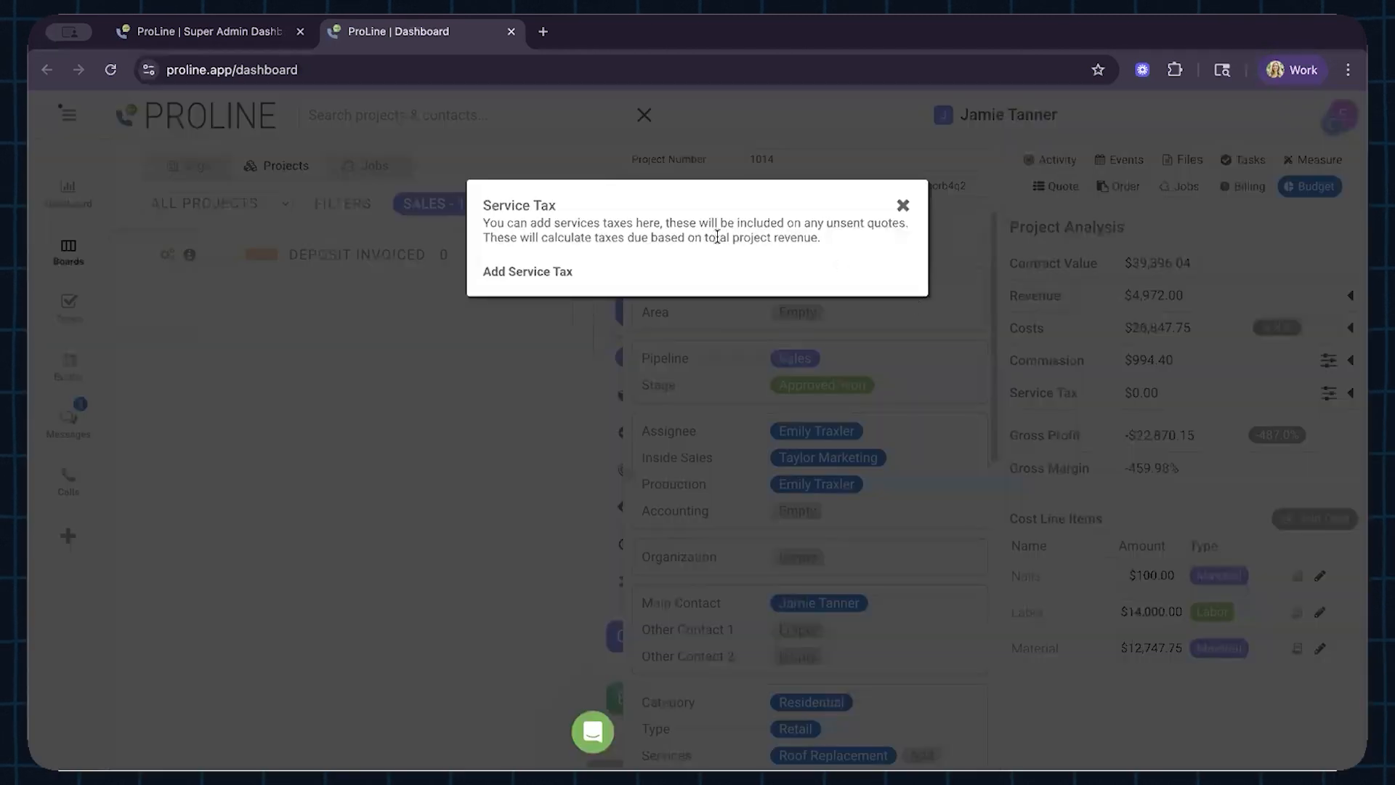
left_click(903, 205)
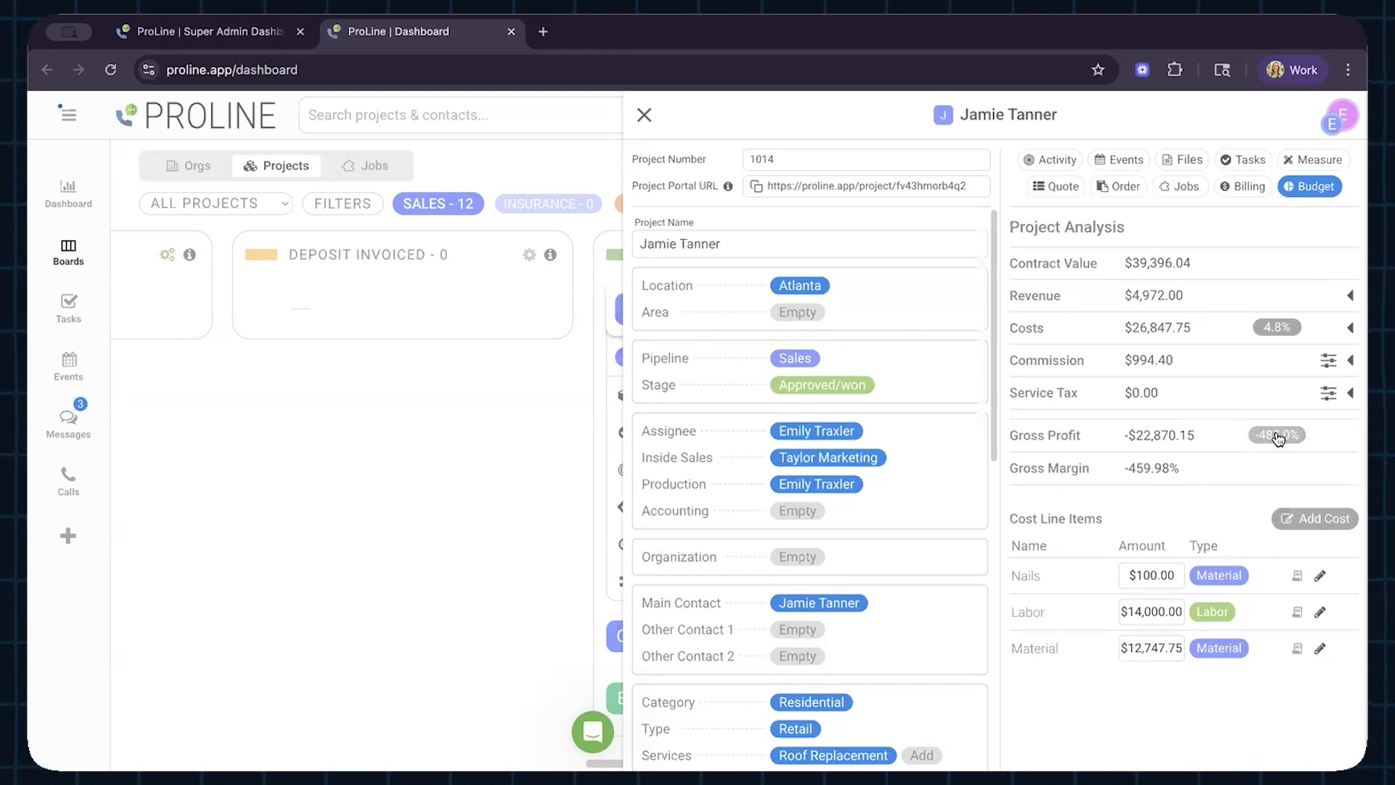
mouse_move(1277, 436)
mouse_move(1288, 441)
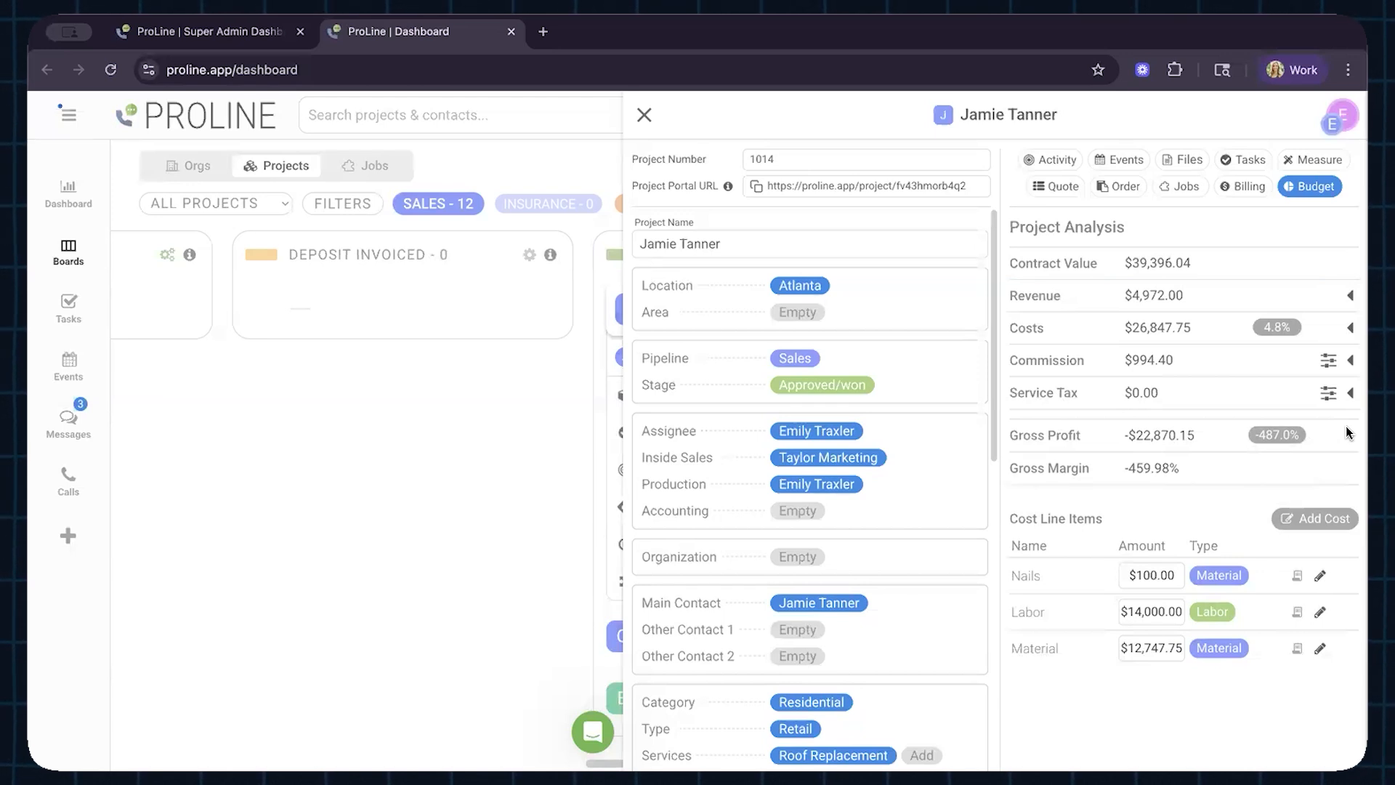
Add a cost line item named Labor with an amount of $1,000.00 and the type Window Labor.
left_click(1323, 518)
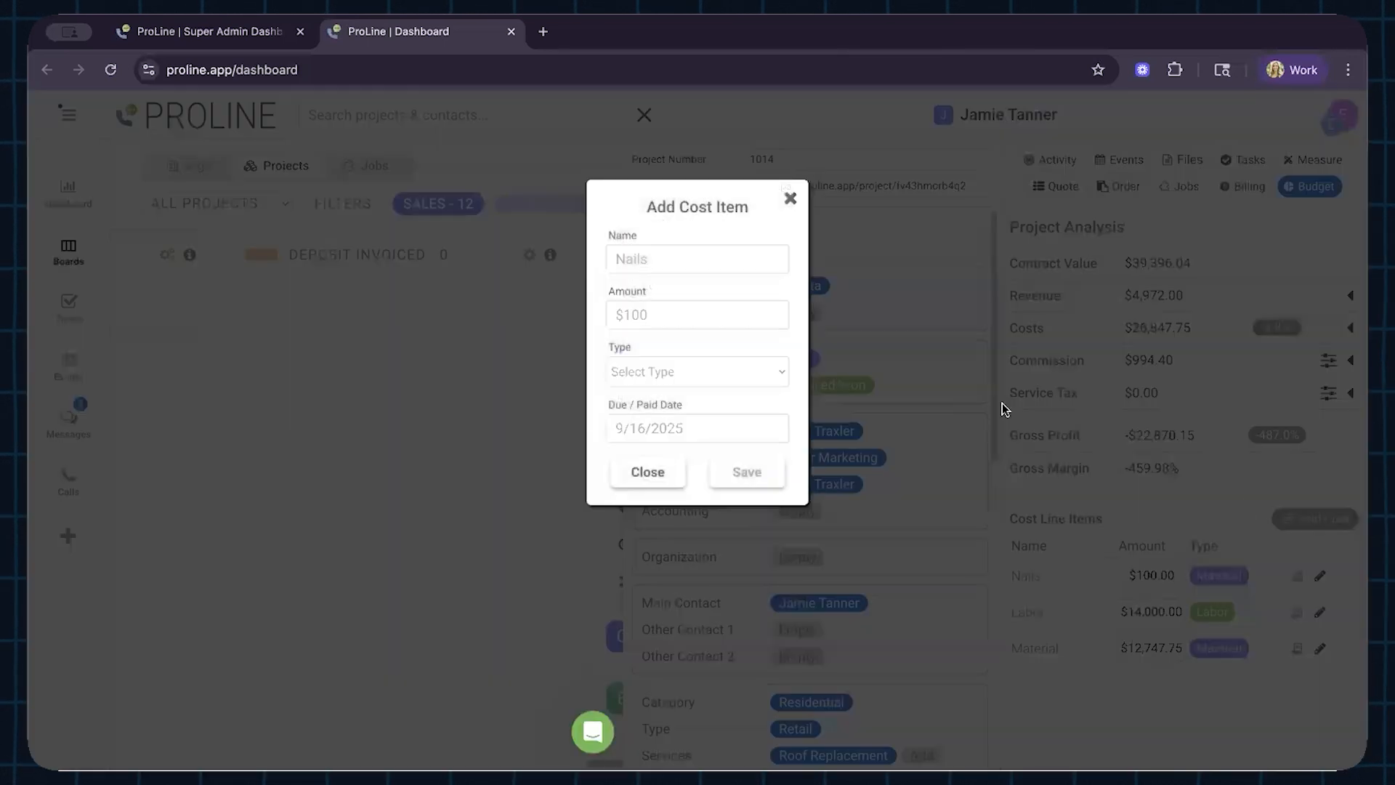
left_click(738, 256)
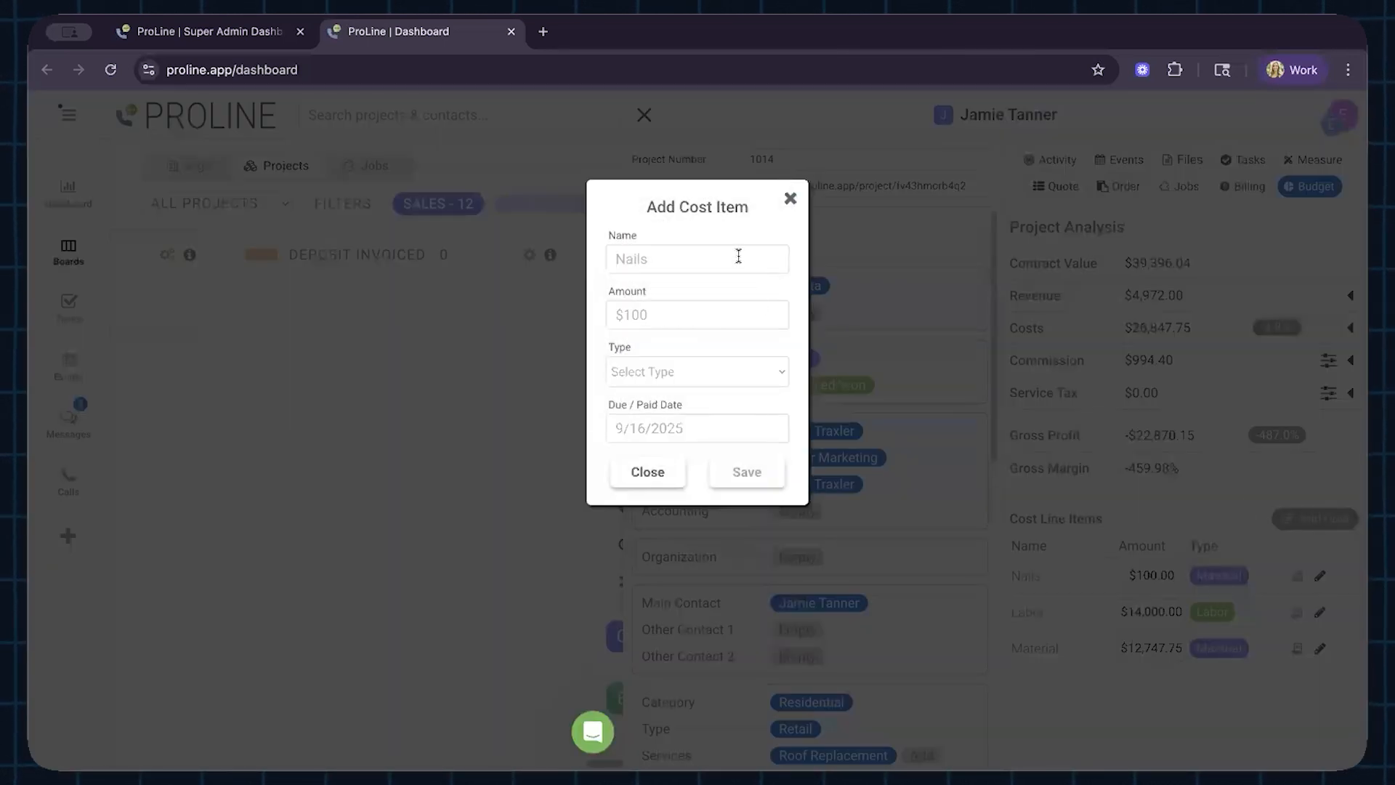
type("Labor")
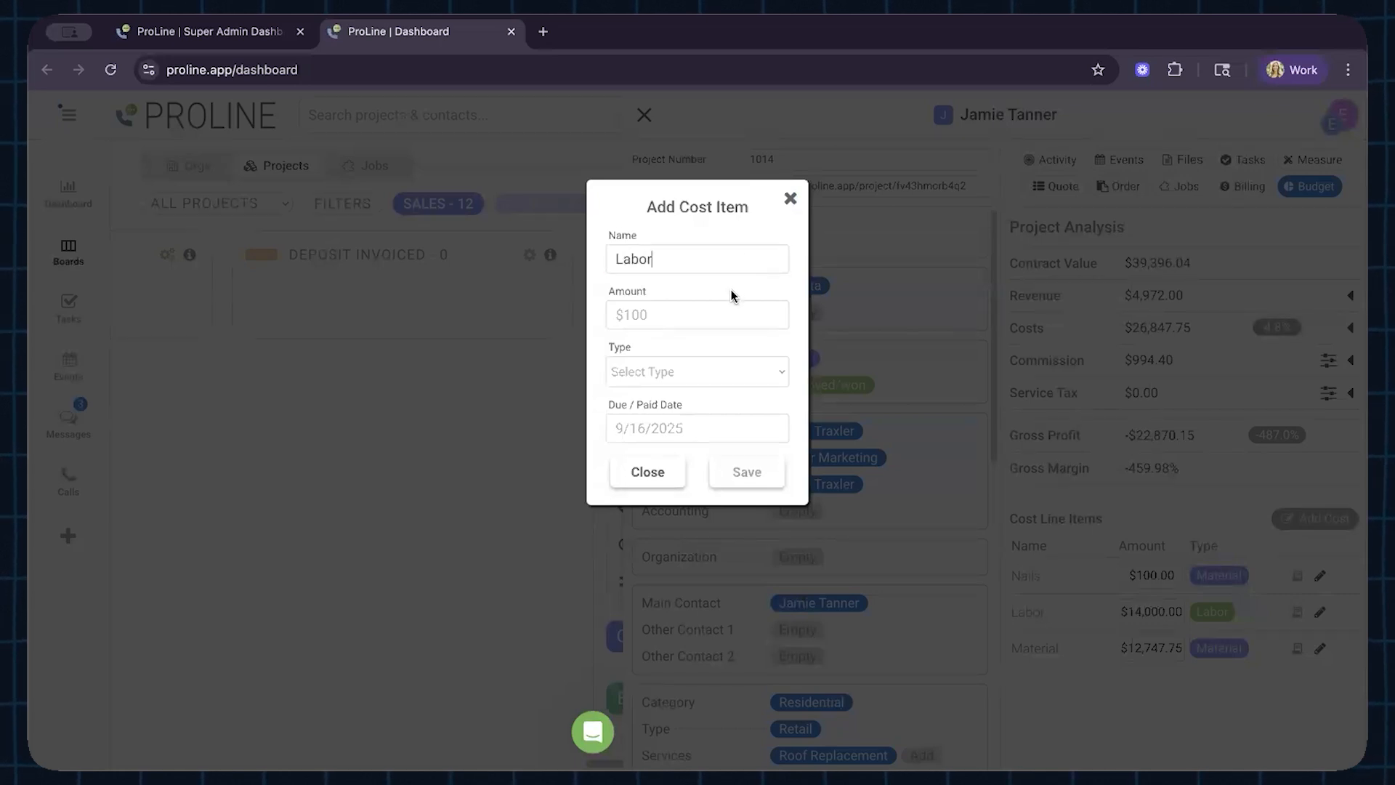
left_click(698, 311)
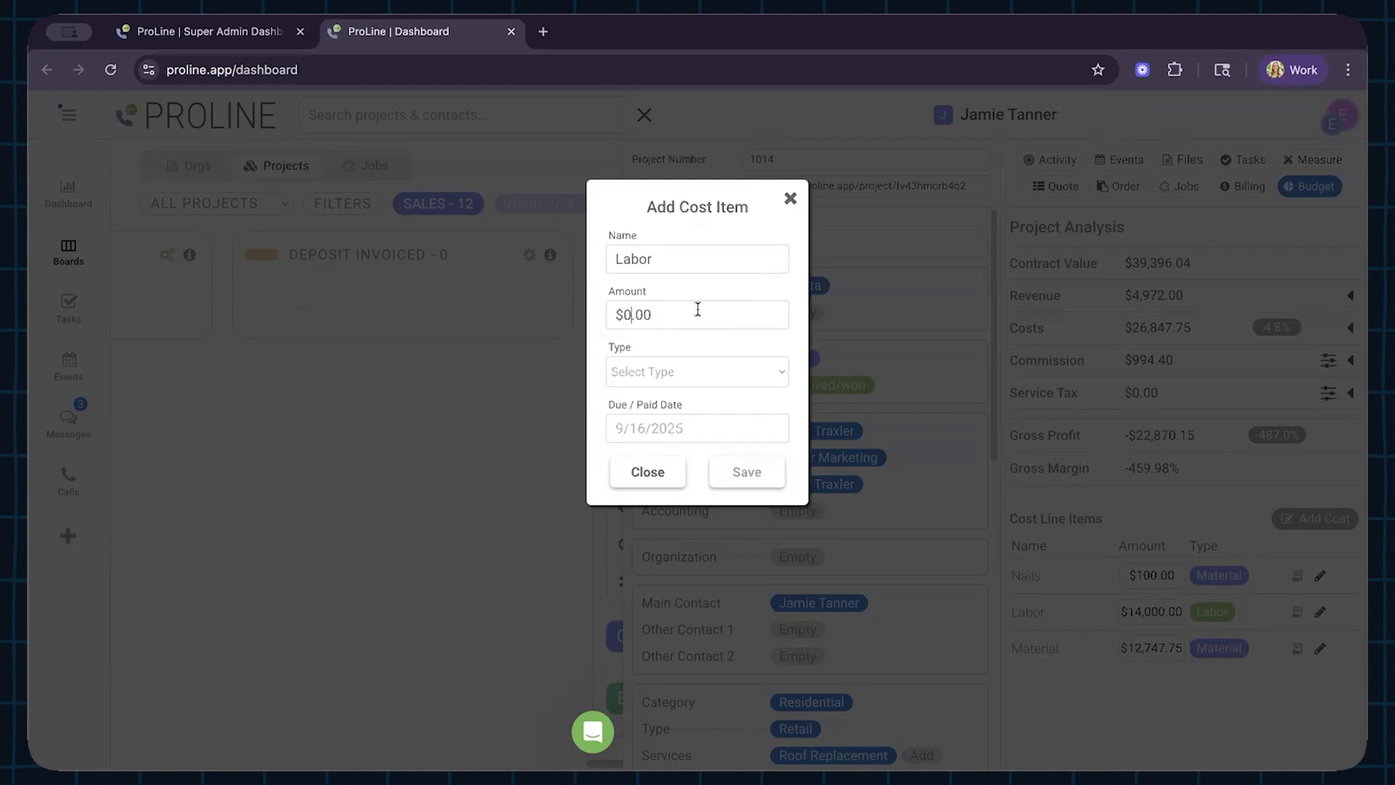
type("1000")
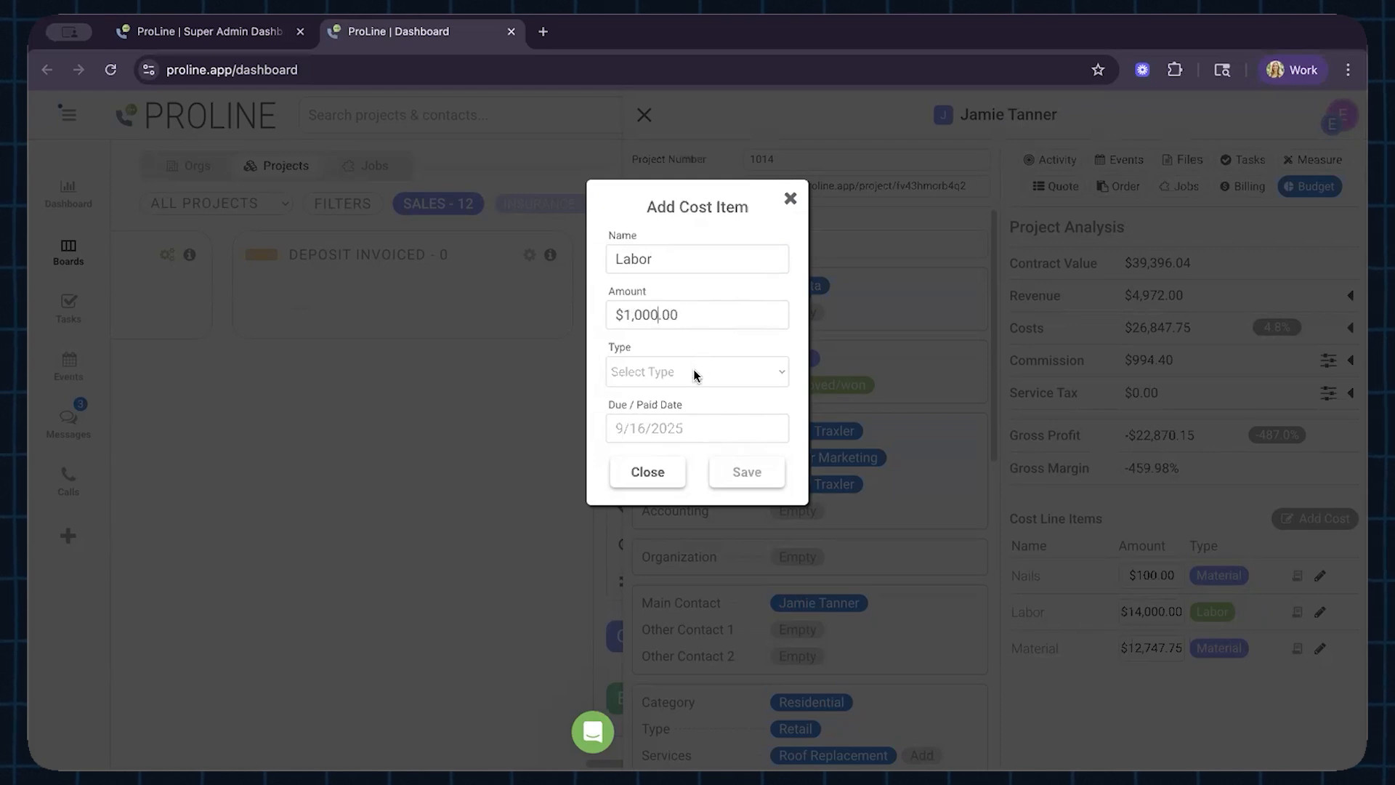
left_click(693, 374)
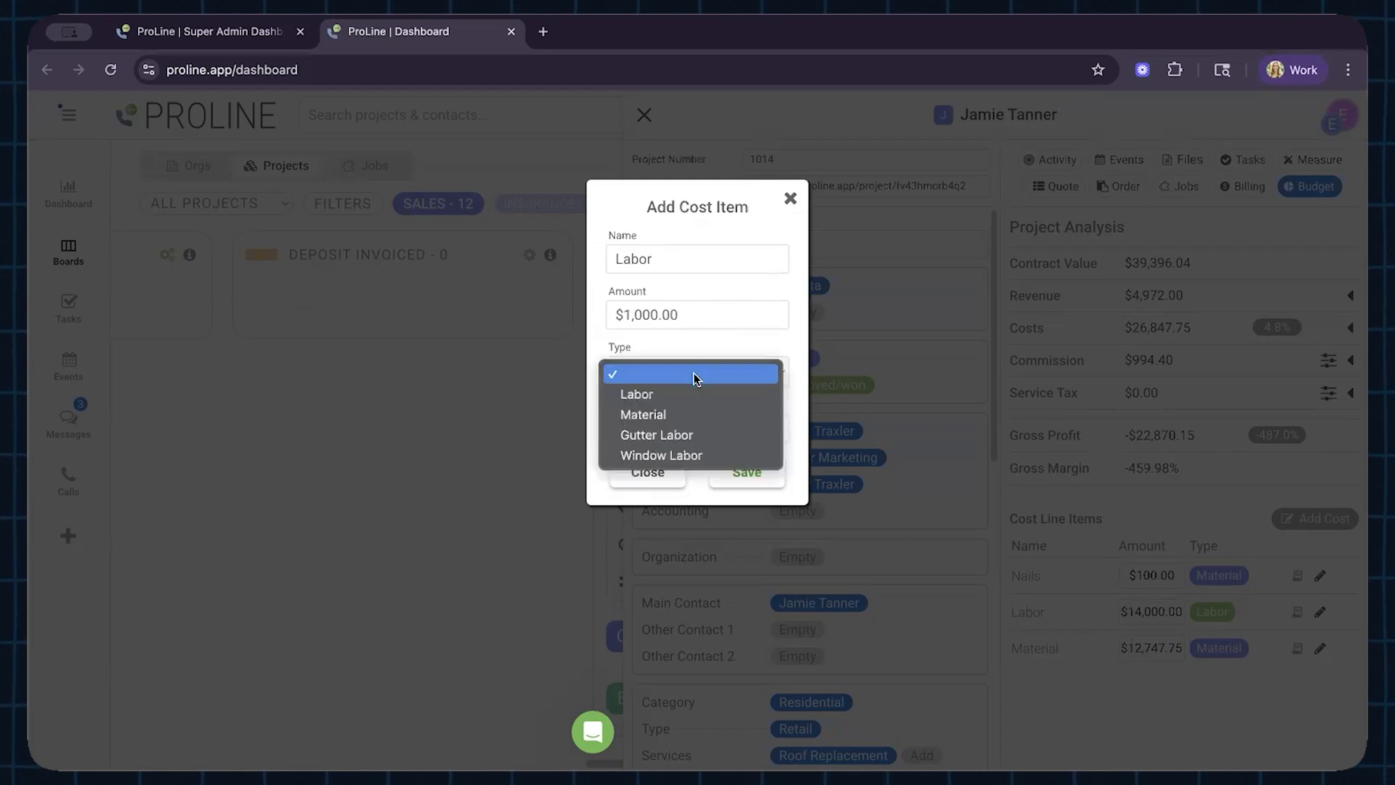
left_click(704, 456)
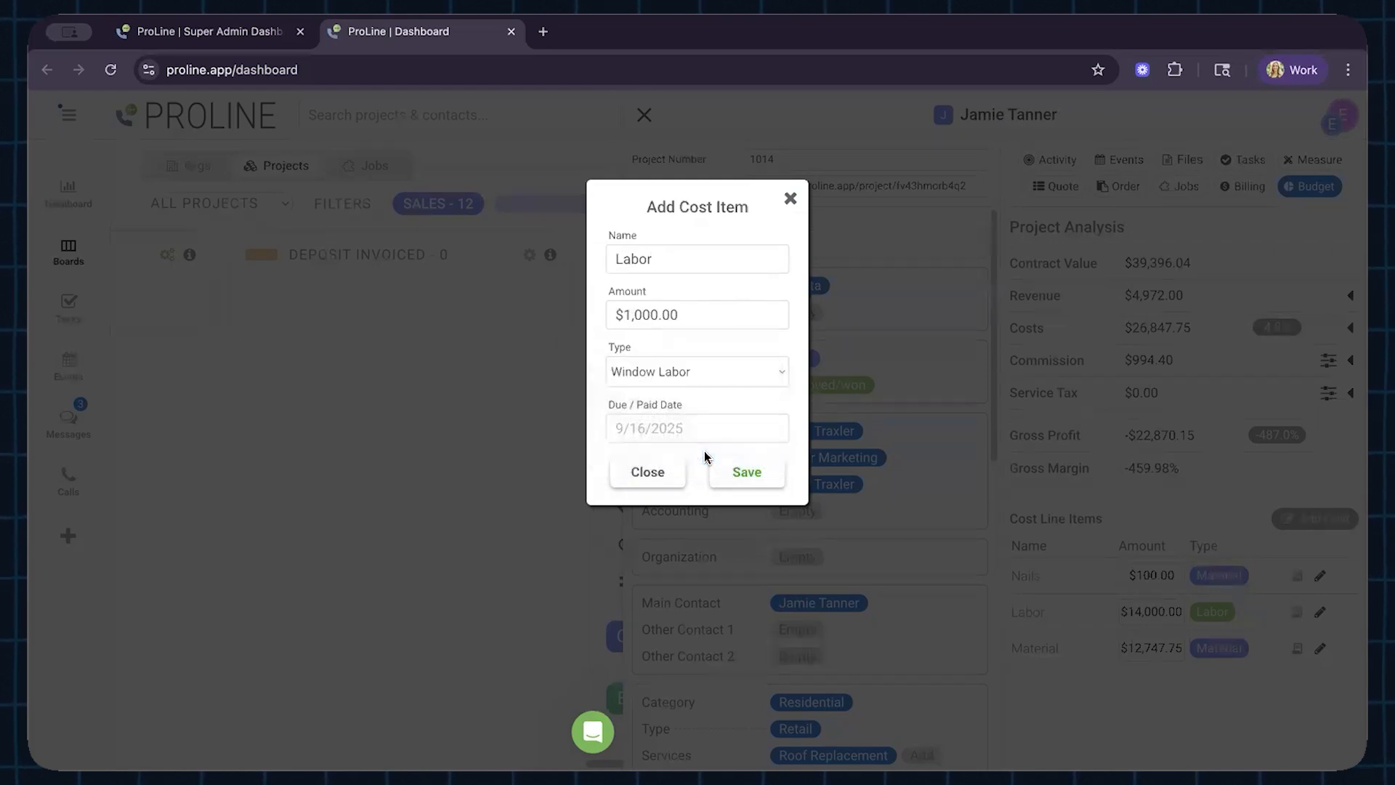
left_click(745, 473)
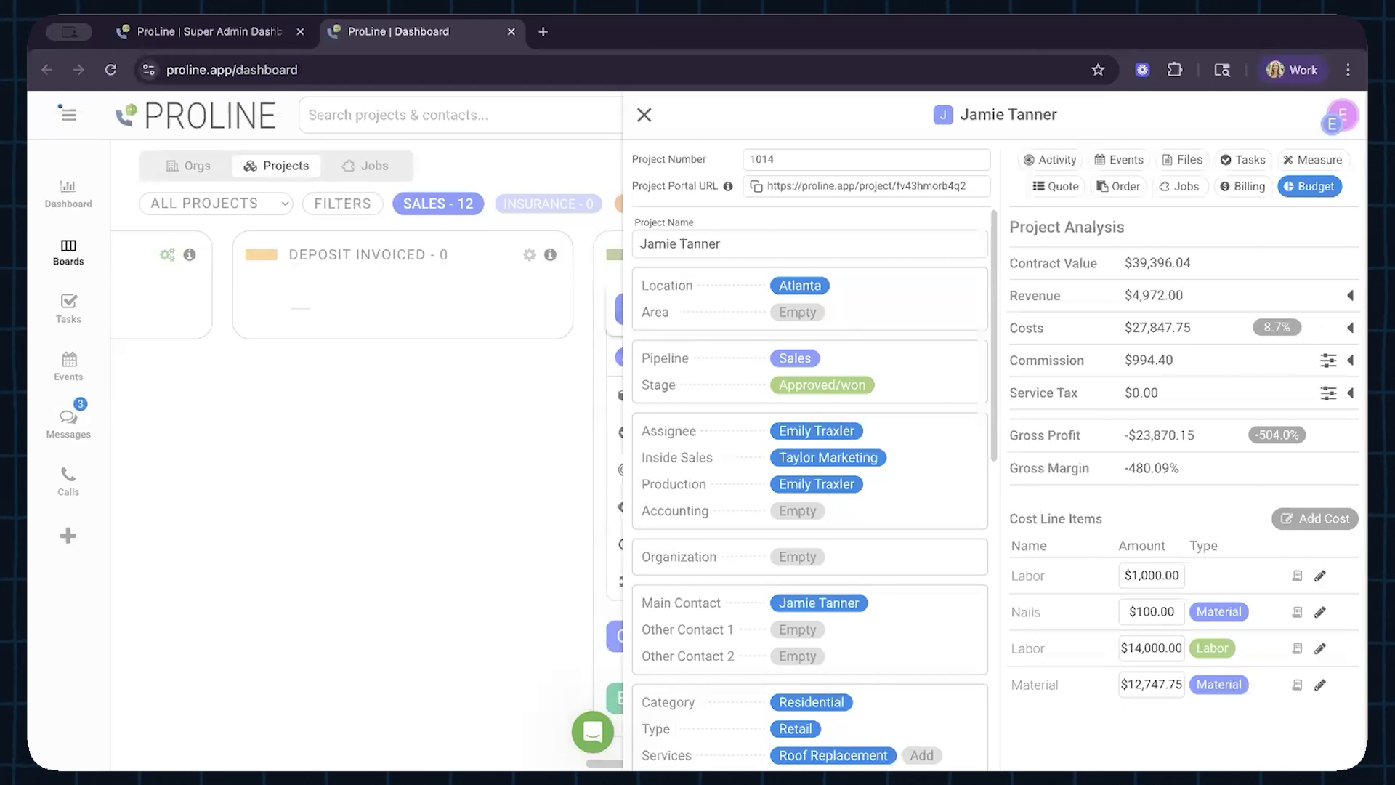
Examine the costs breakdown by type, including the Window Labor amount, and collapse it.
left_click(1349, 327)
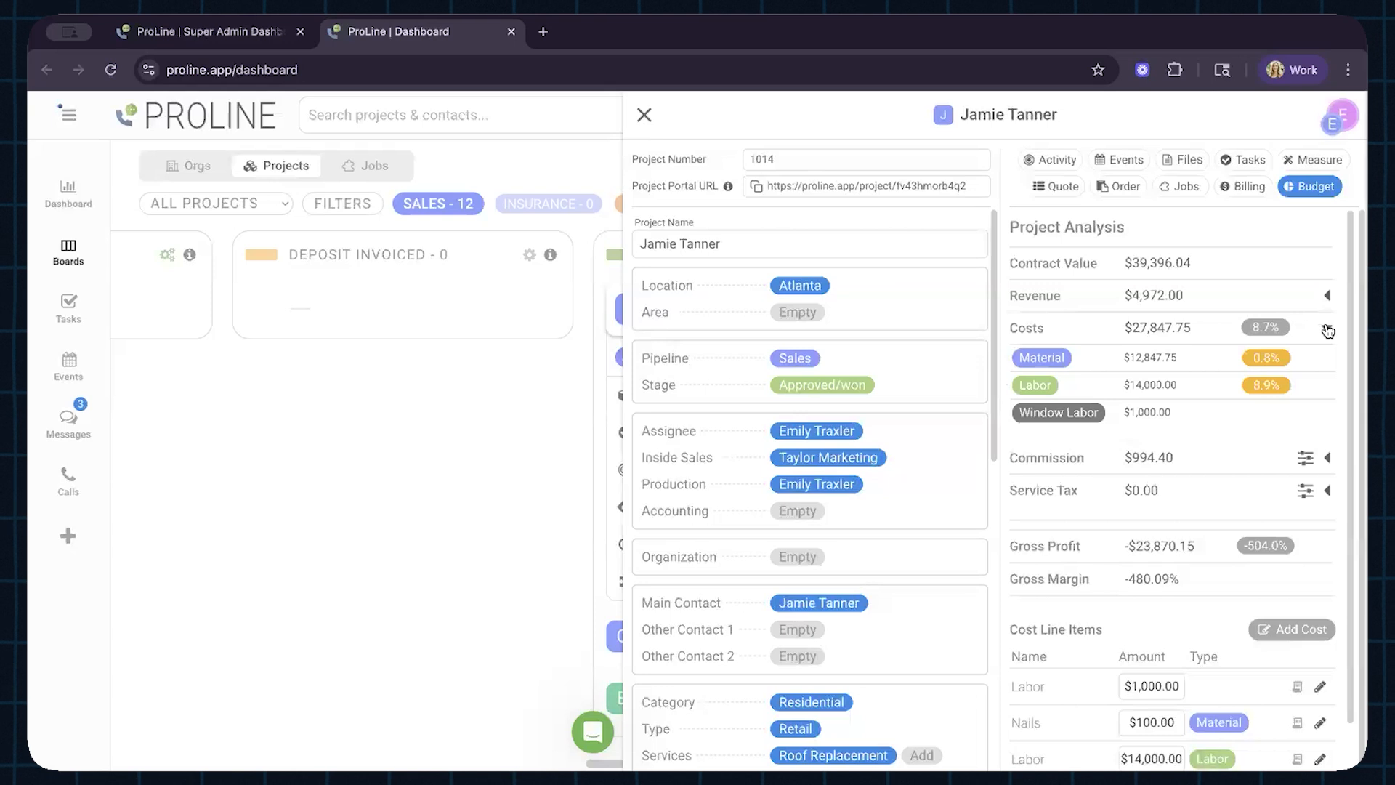
left_click_drag(1190, 418, 1096, 414)
left_click(1093, 414)
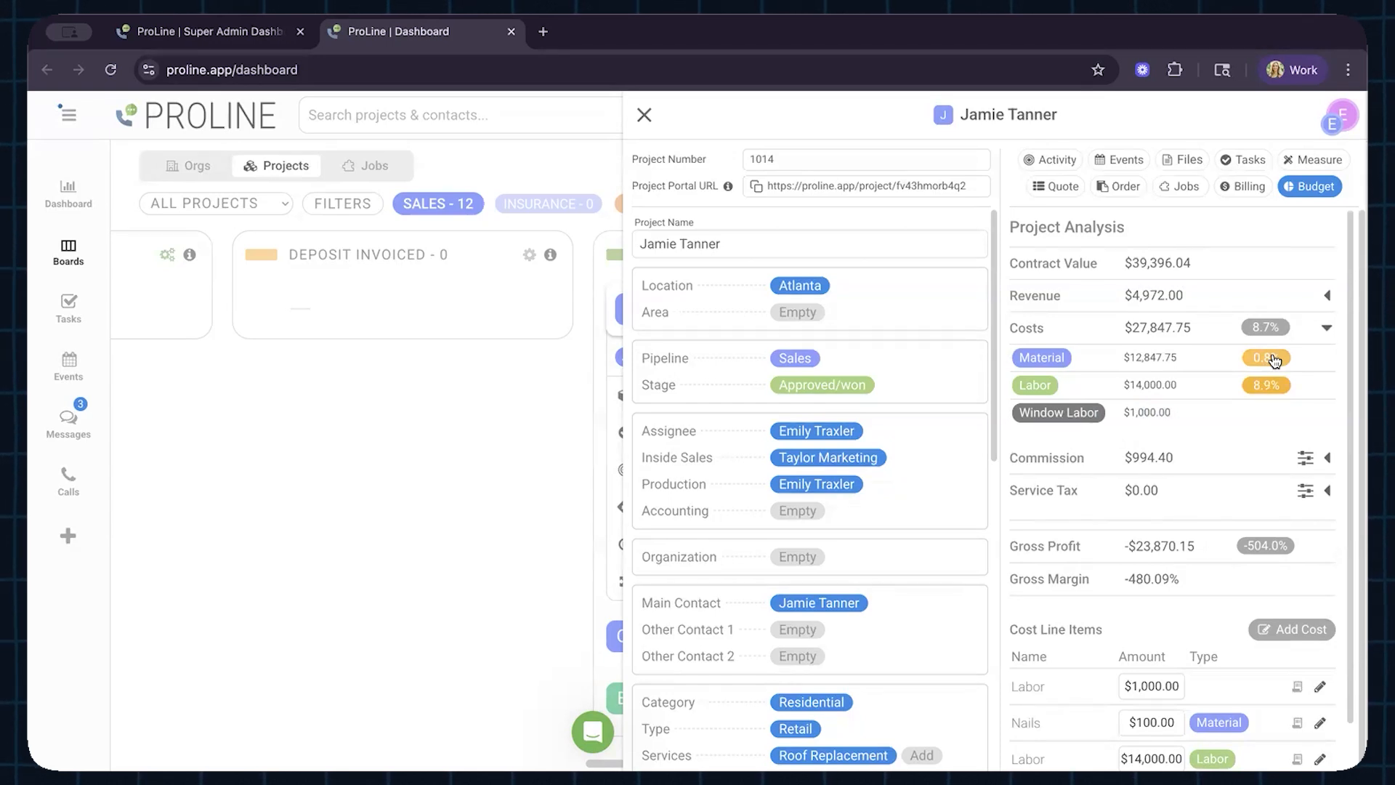
left_click(1326, 327)
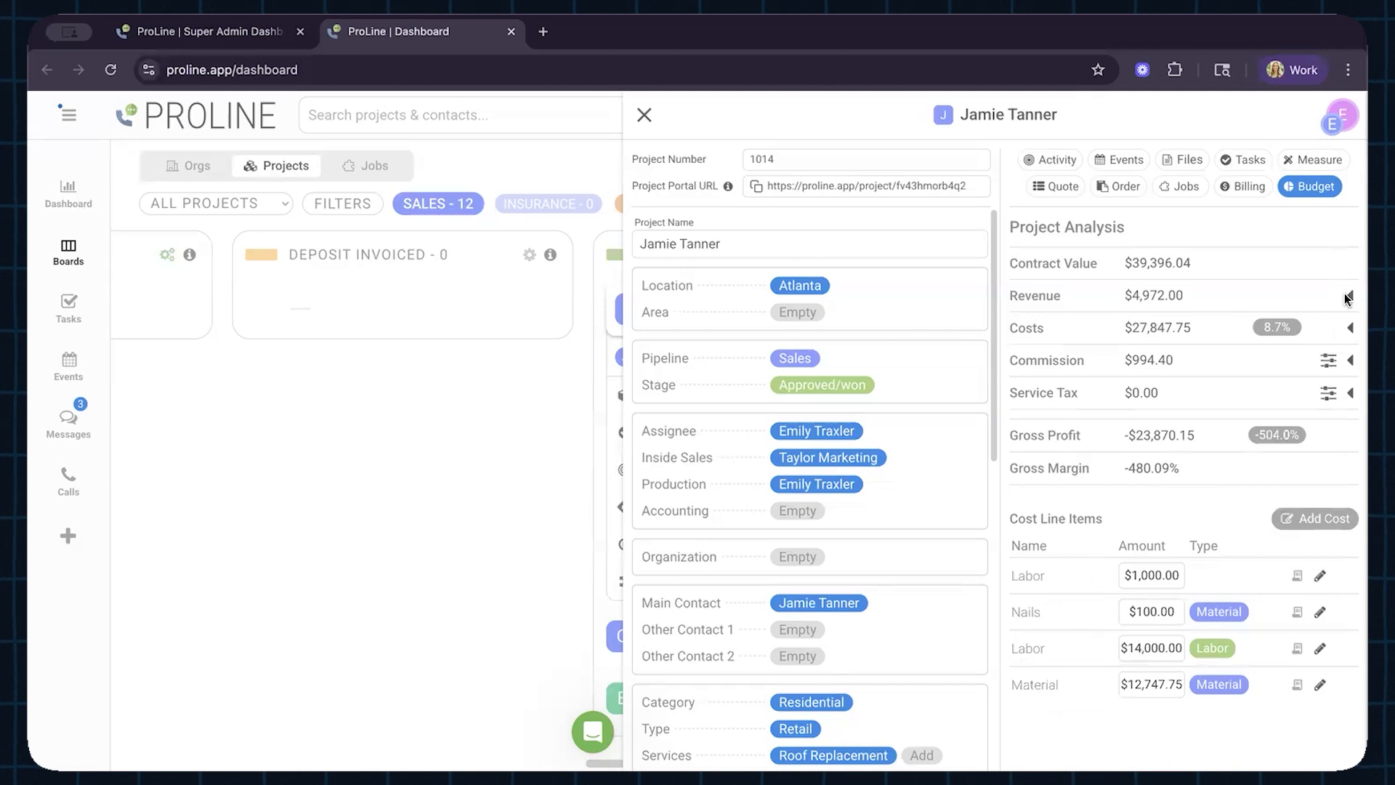
Review the project's revenue and commission breakdowns, collapsing each one after viewing it.
left_click(1347, 297)
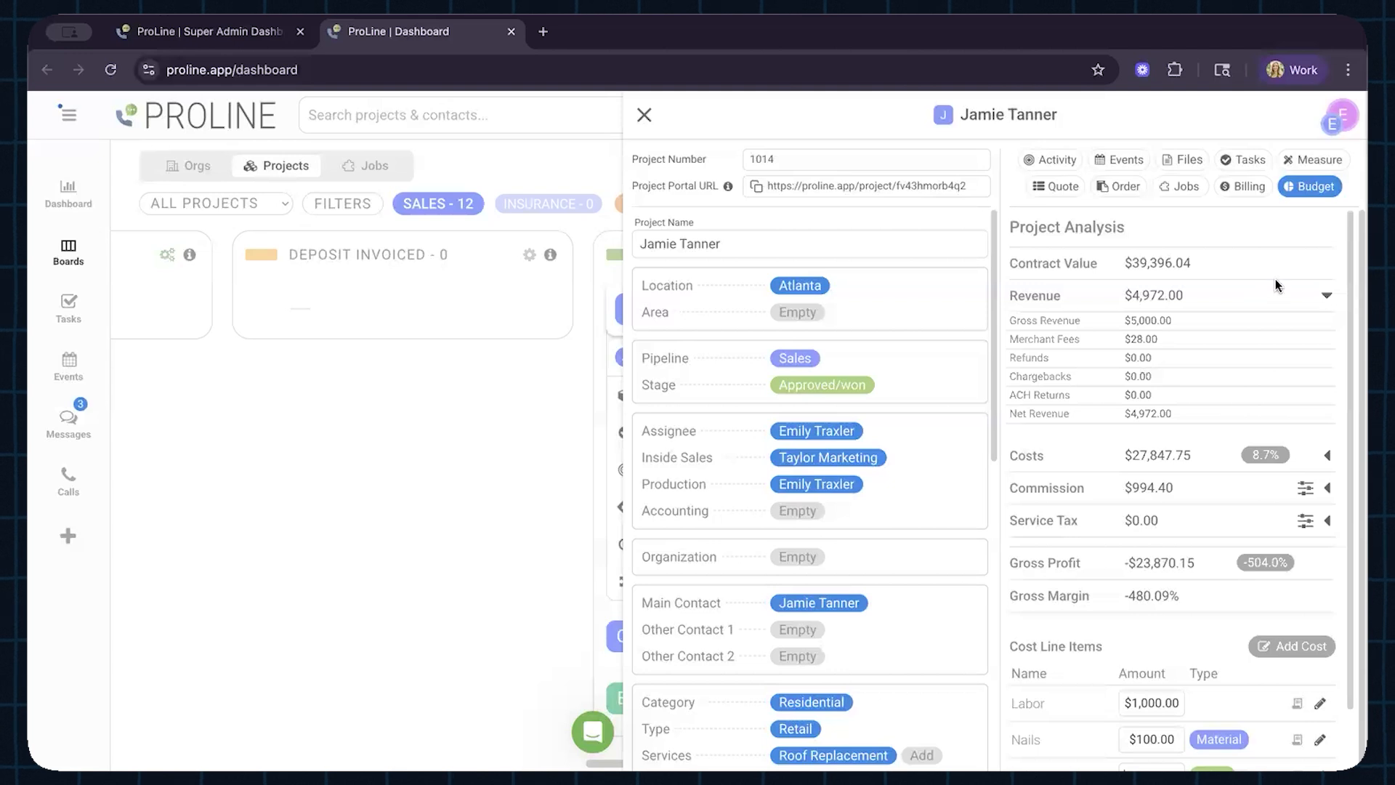
left_click(1304, 295)
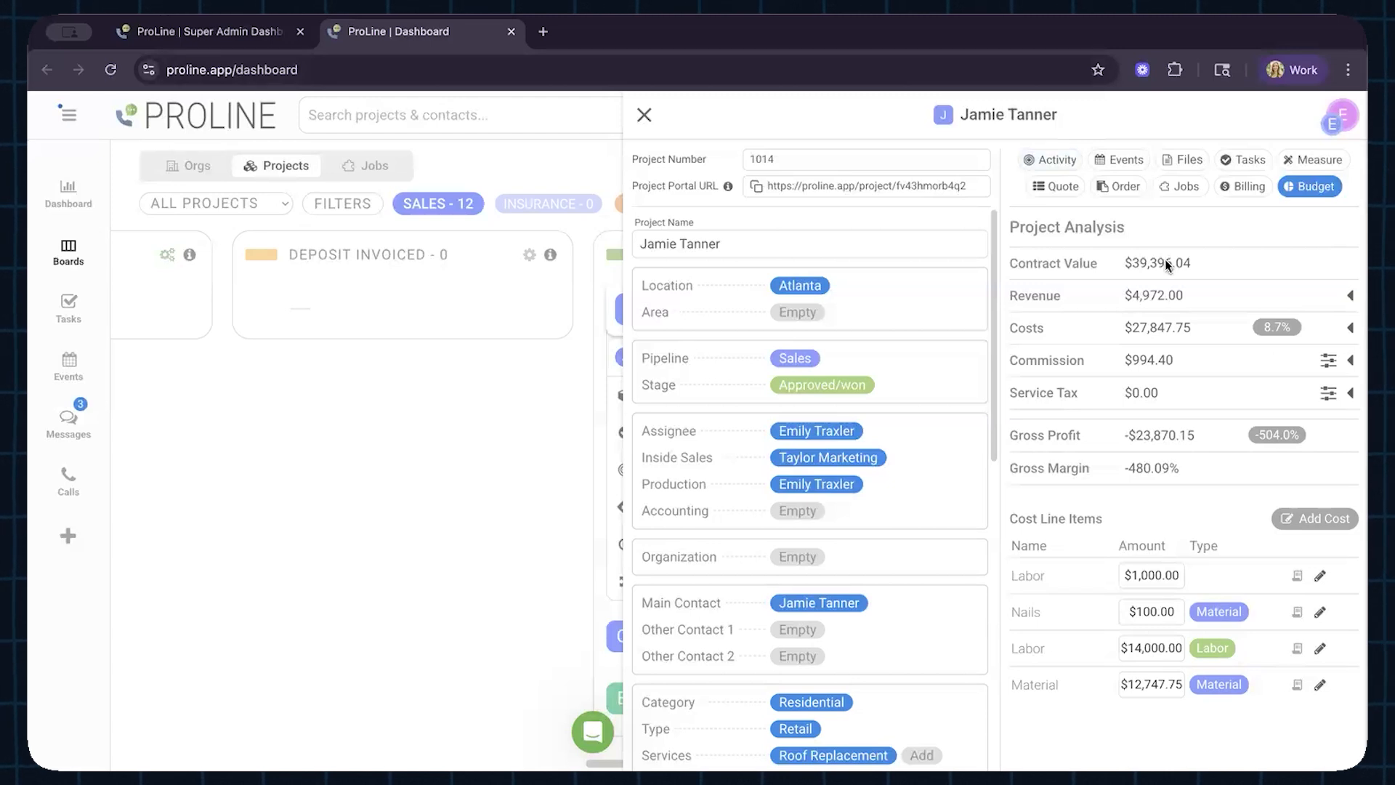
left_click(1349, 360)
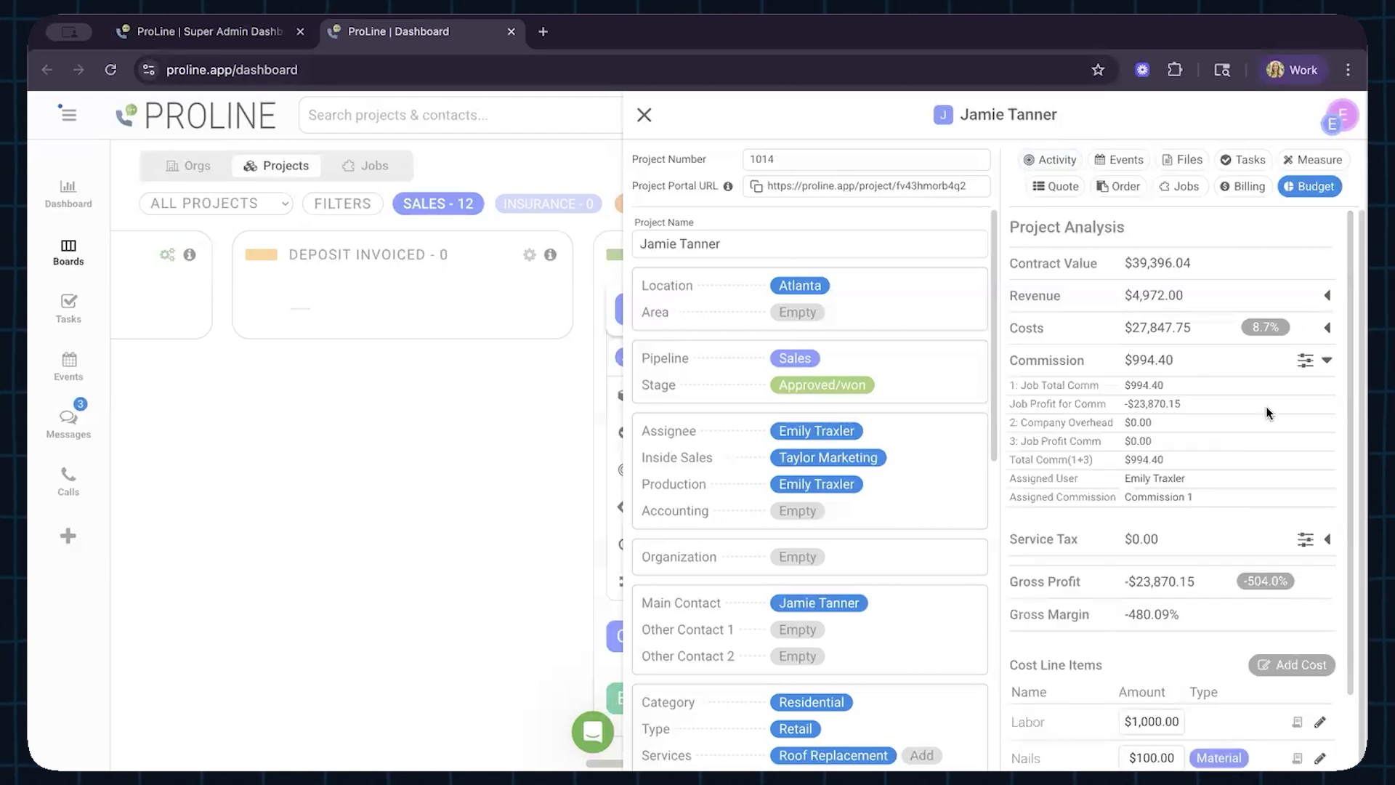
left_click(1327, 363)
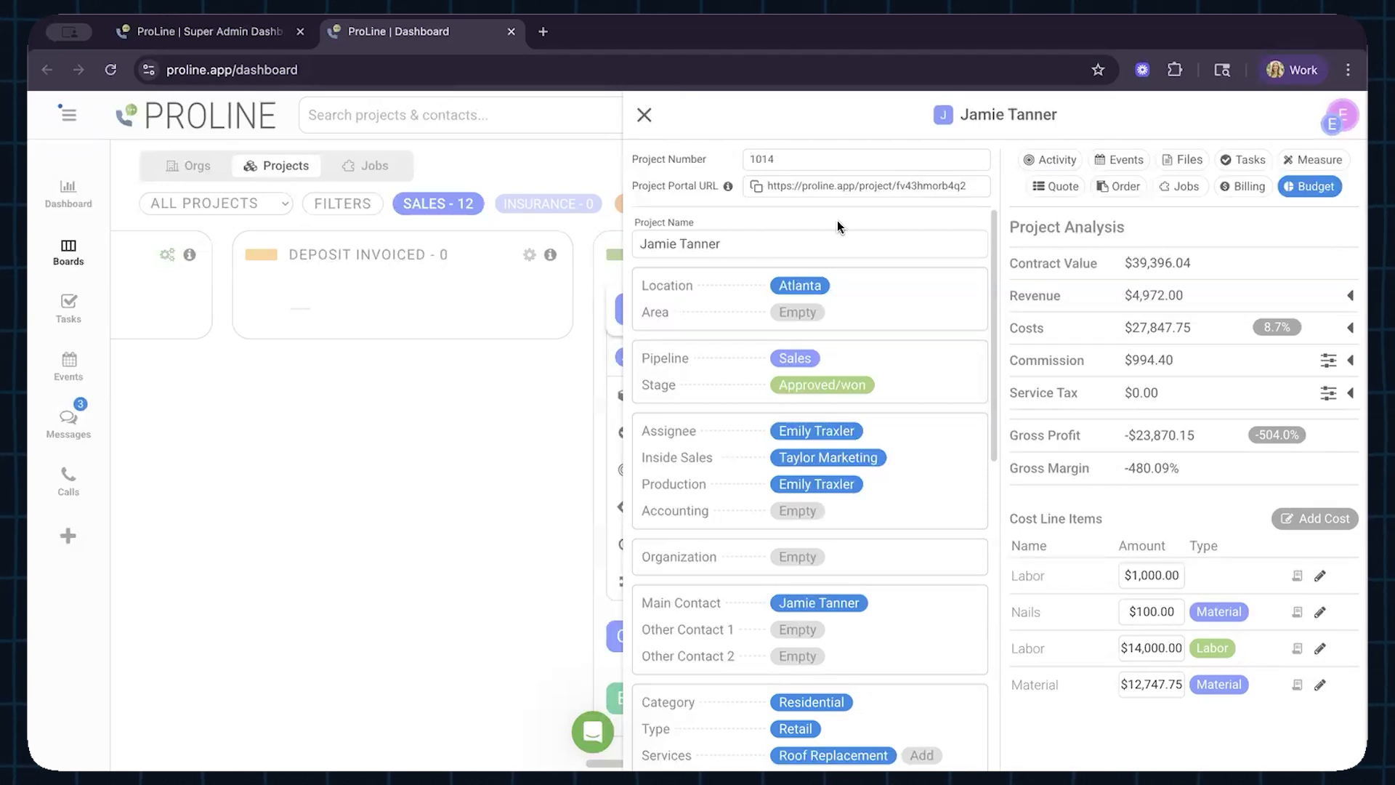
Create a new Roof Replacement quote for the project from a quote template.
left_click(1054, 190)
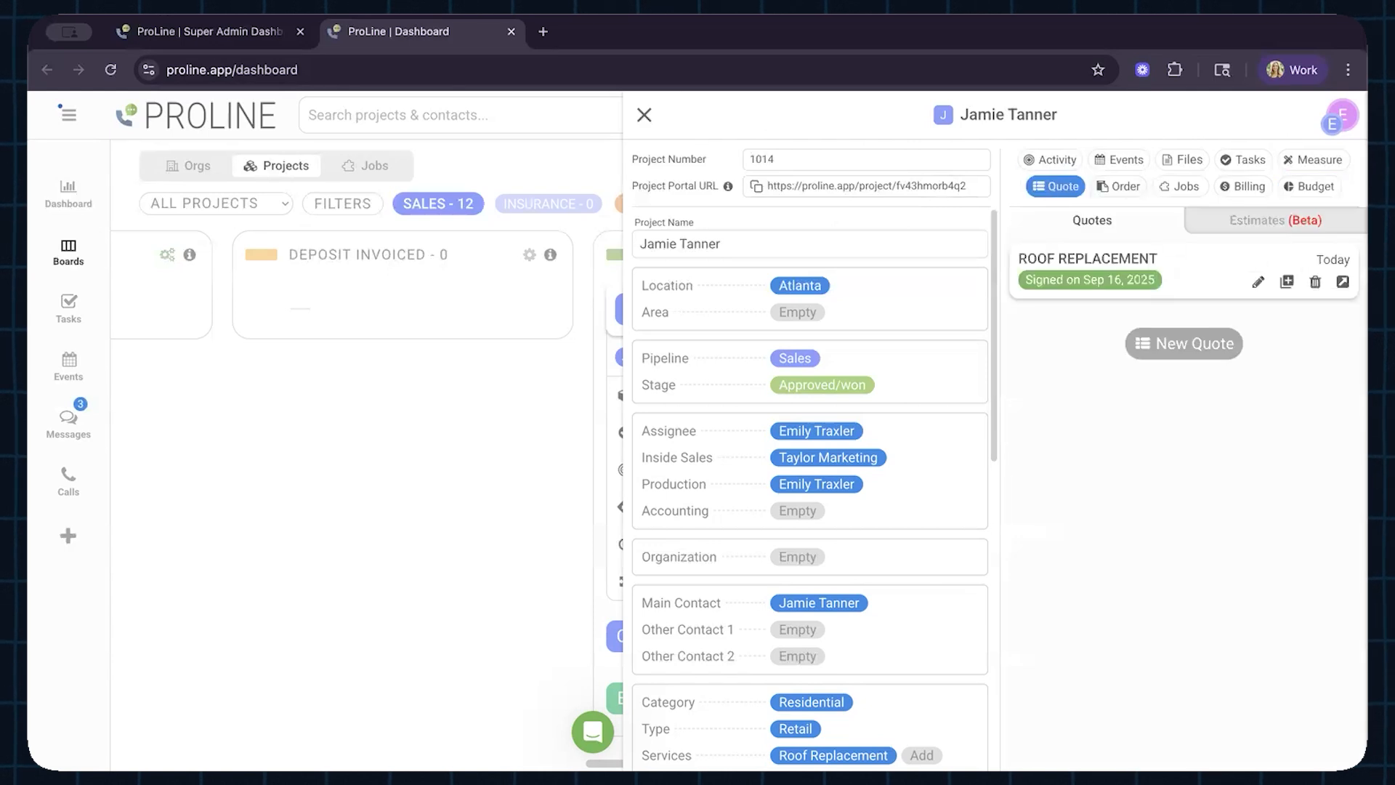
left_click(1191, 341)
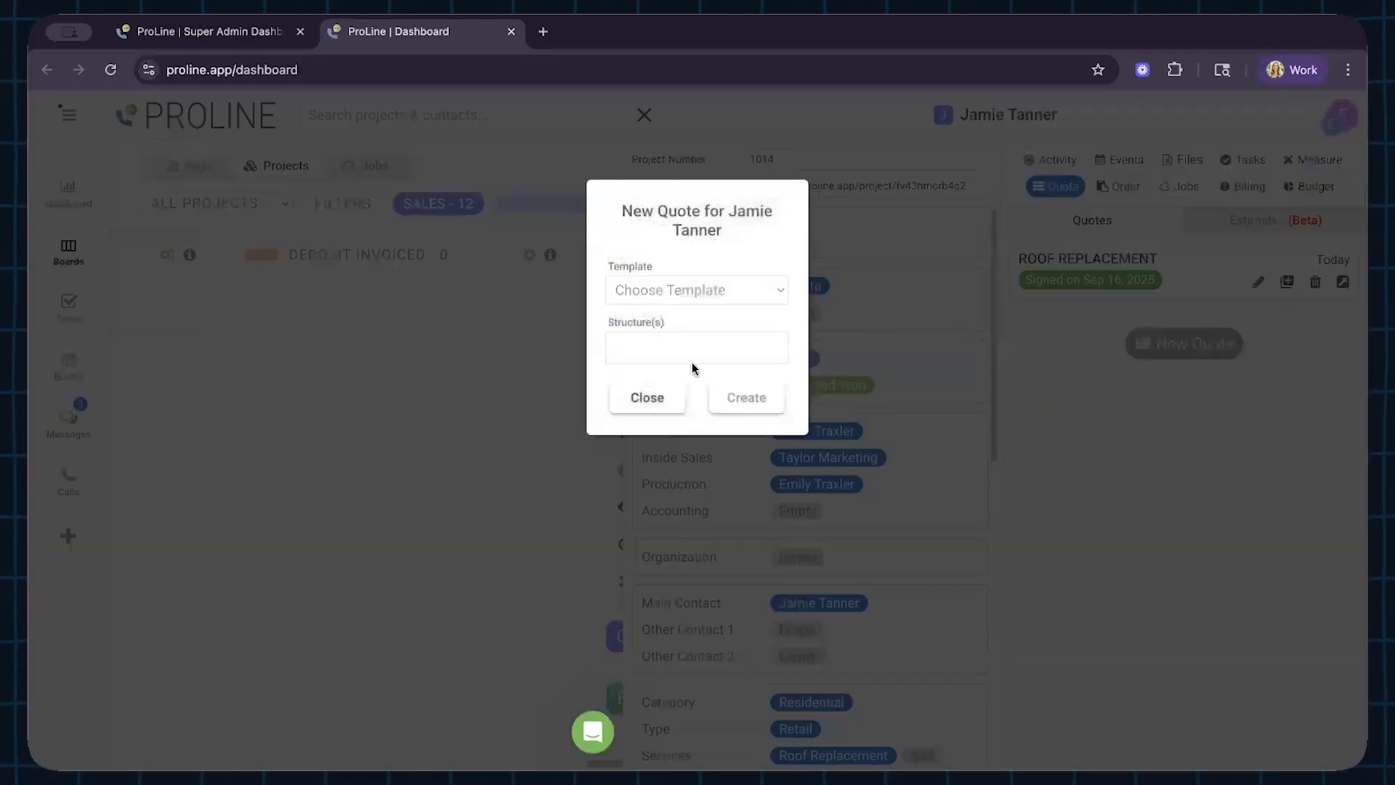
left_click(693, 291)
left_click(730, 320)
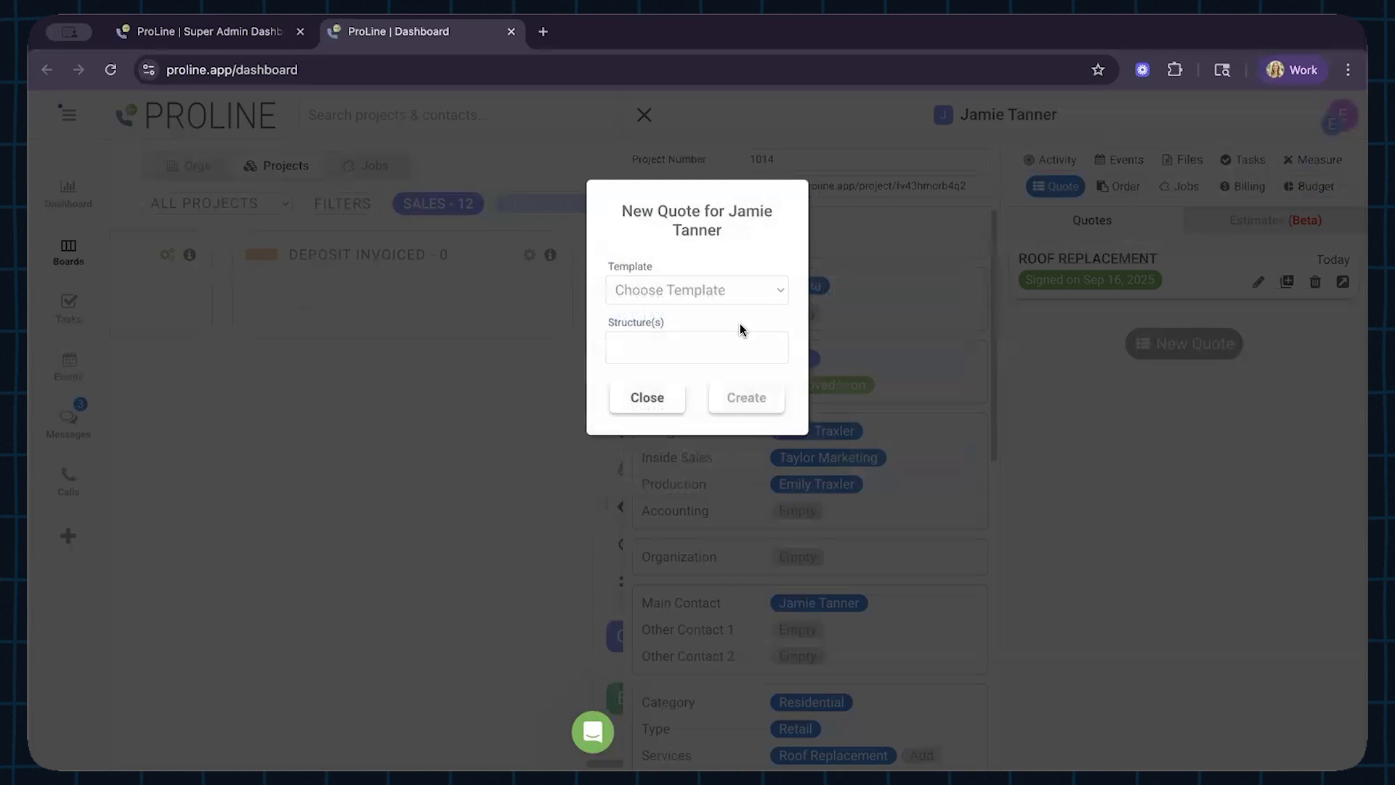
left_click(746, 399)
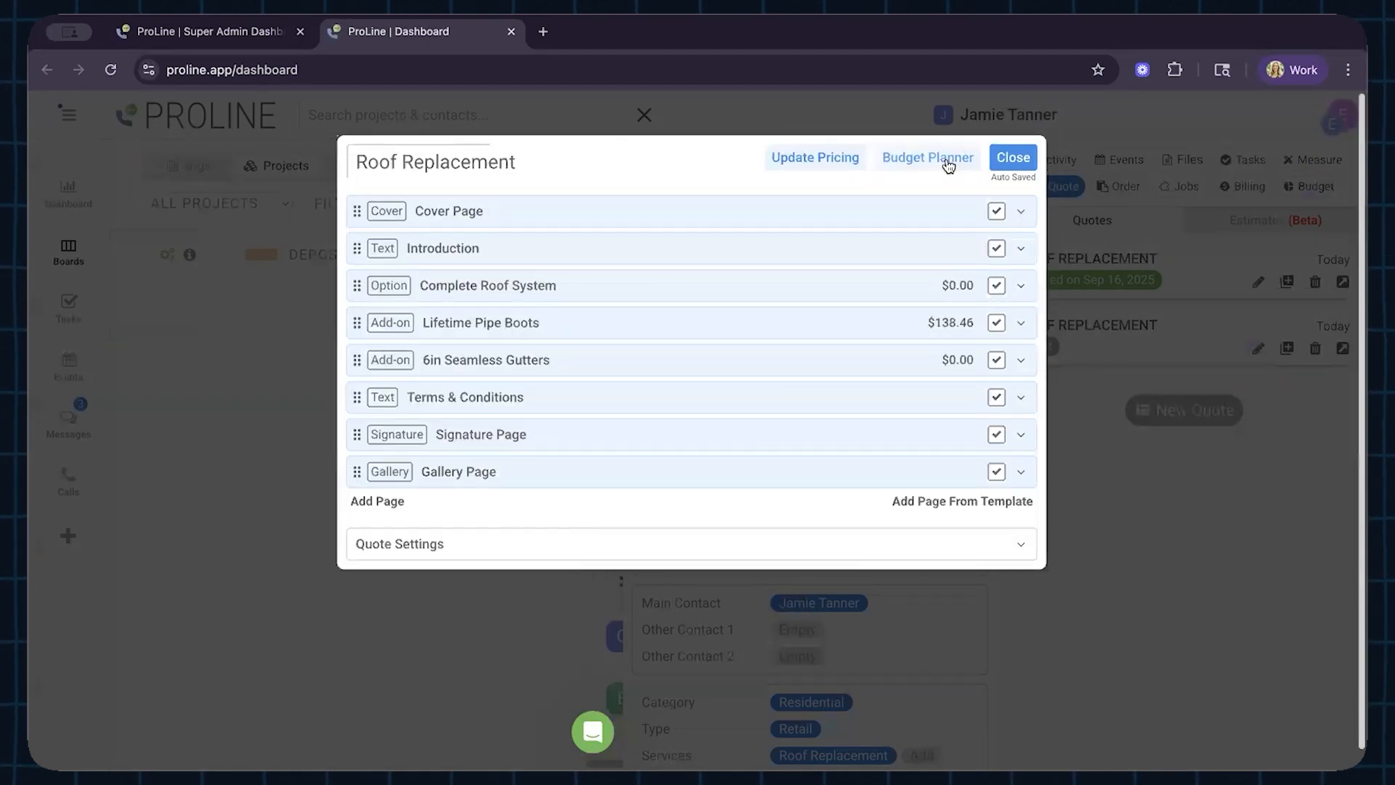
Look through the new quote's Budget Planner options, projected summary and analysis, and close the planner and the quote.
left_click(937, 158)
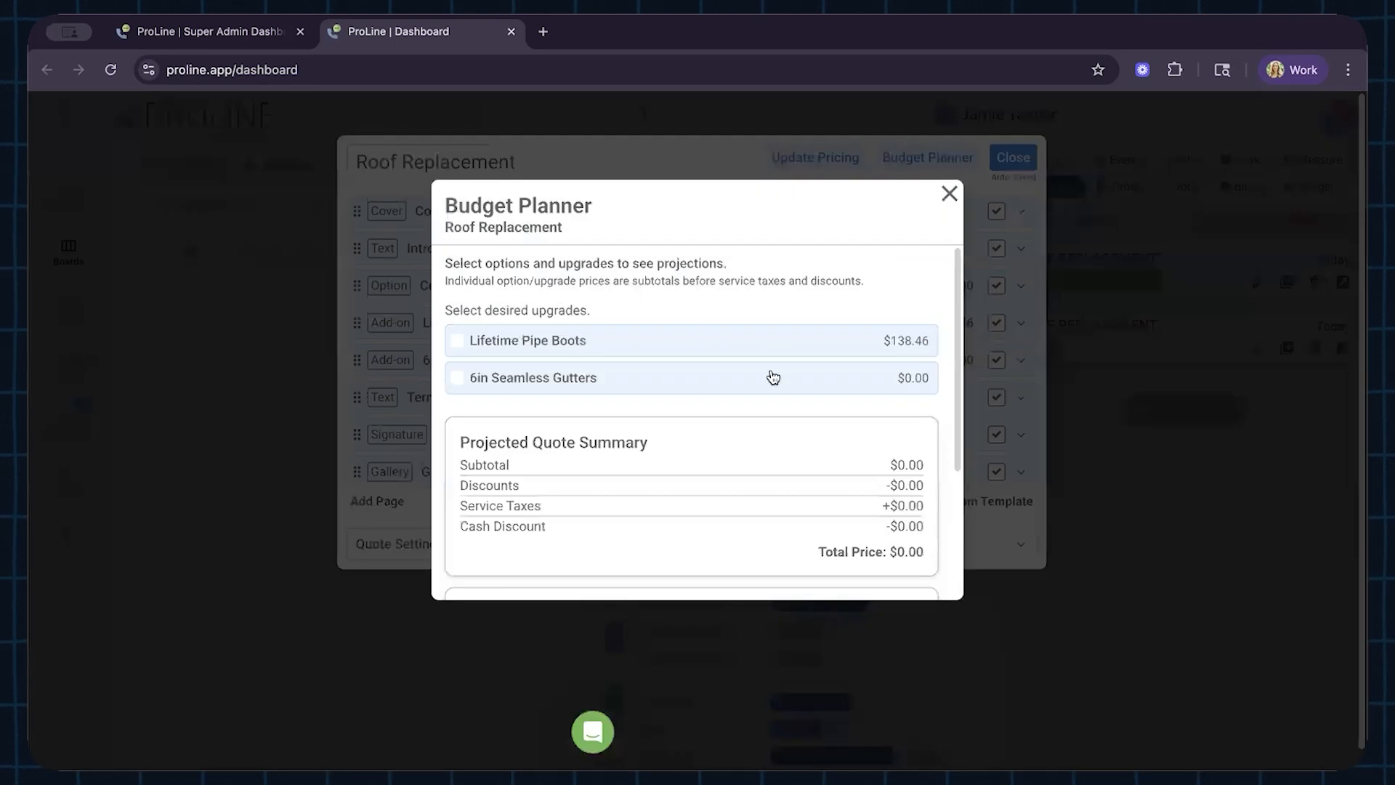
scroll(770, 372, "down", 3)
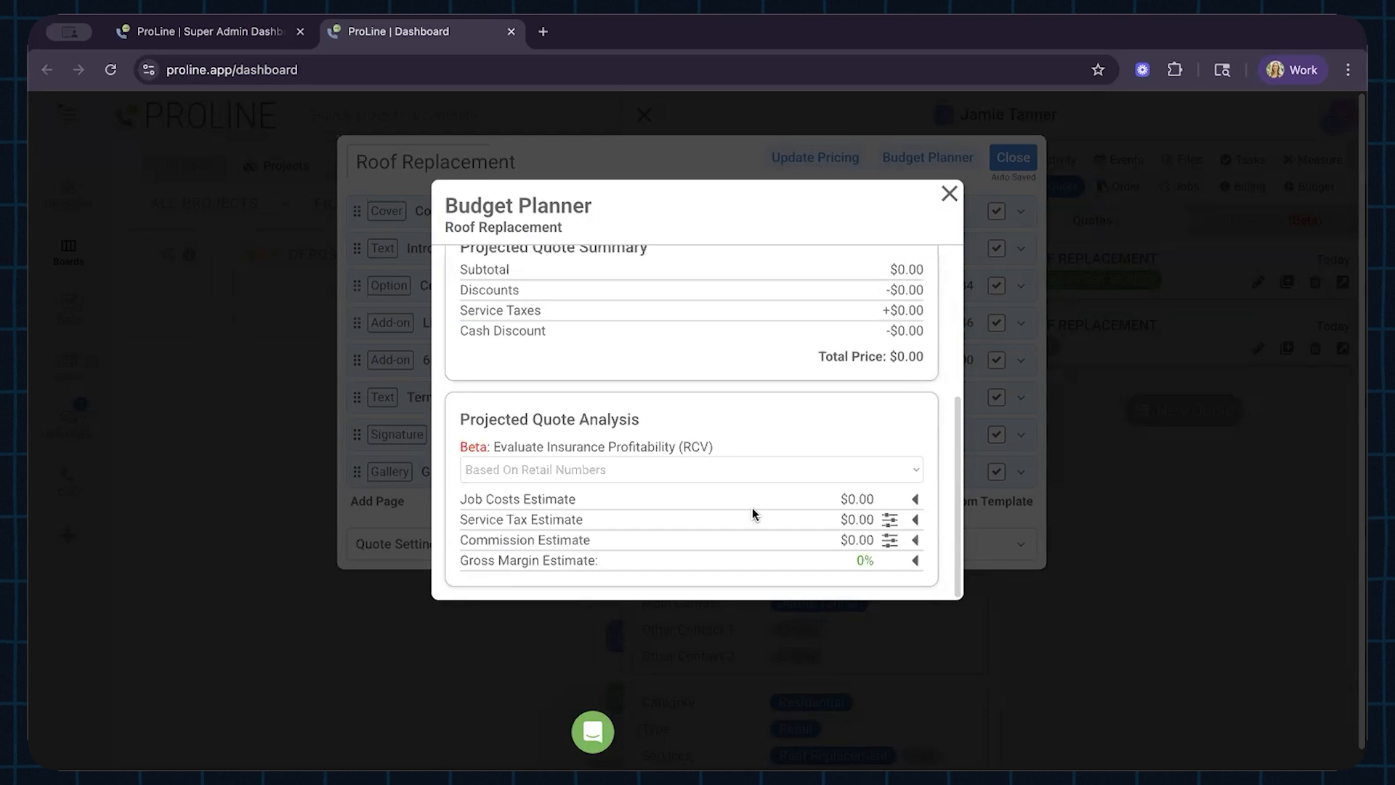
scroll(676, 357, "up", 4)
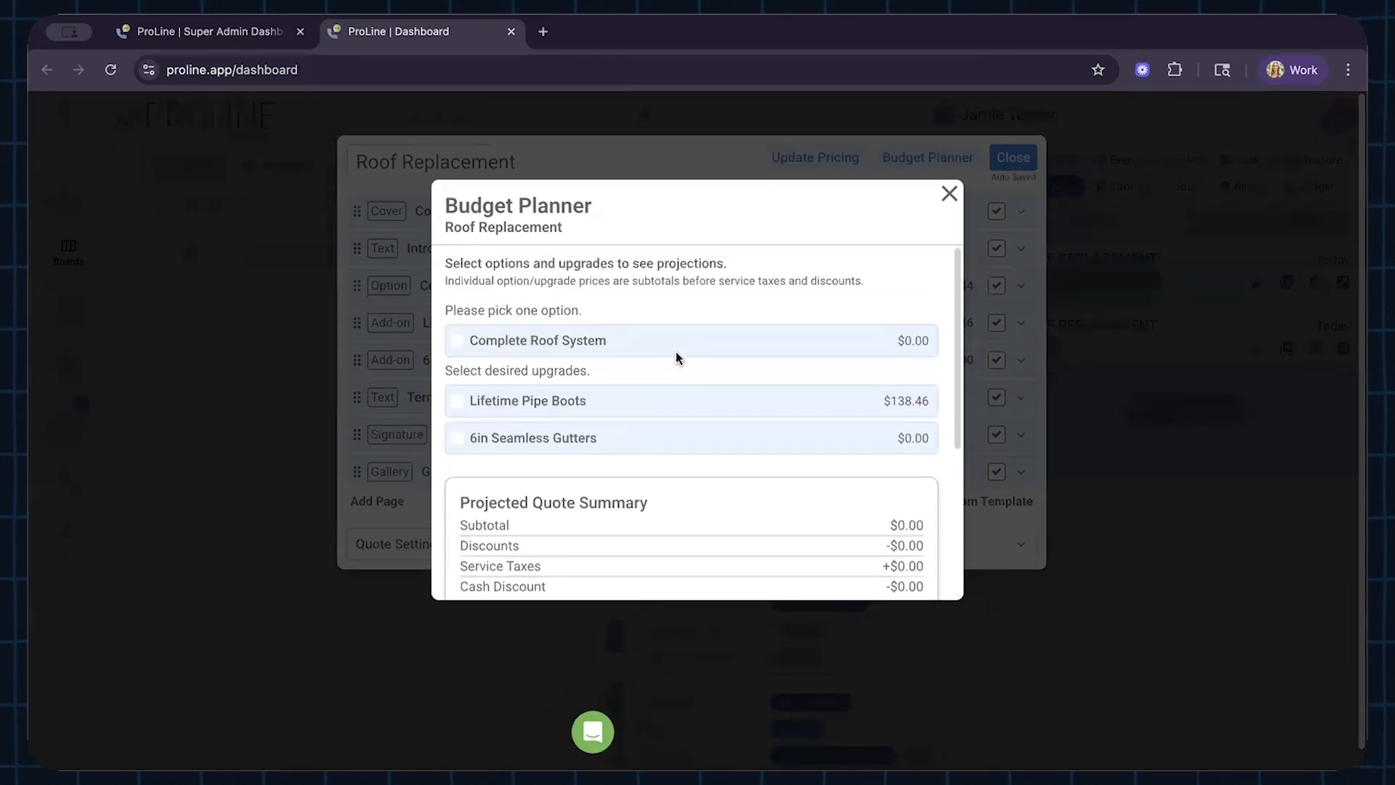
scroll(676, 355, "down", 3)
scroll(677, 359, "up", 2)
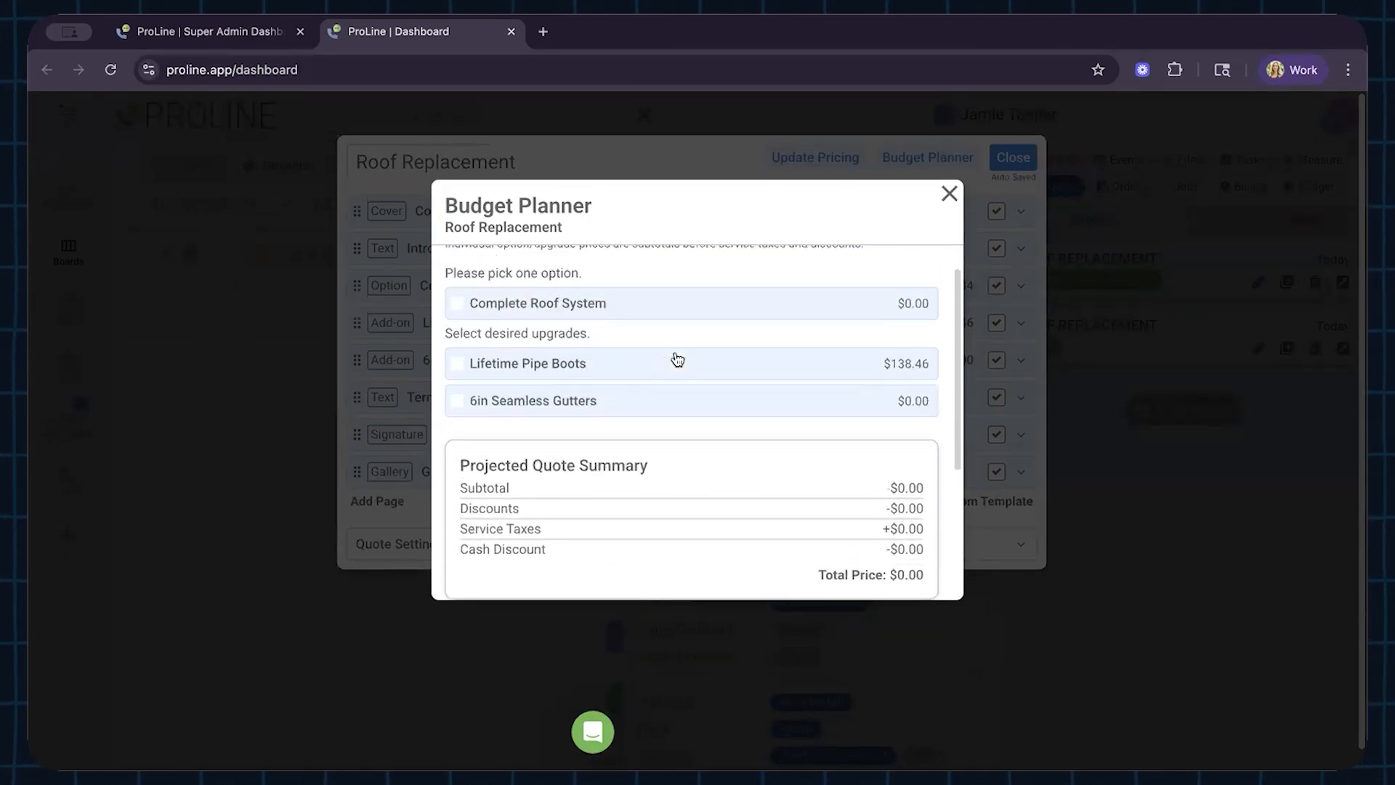
scroll(677, 359, "up", 1)
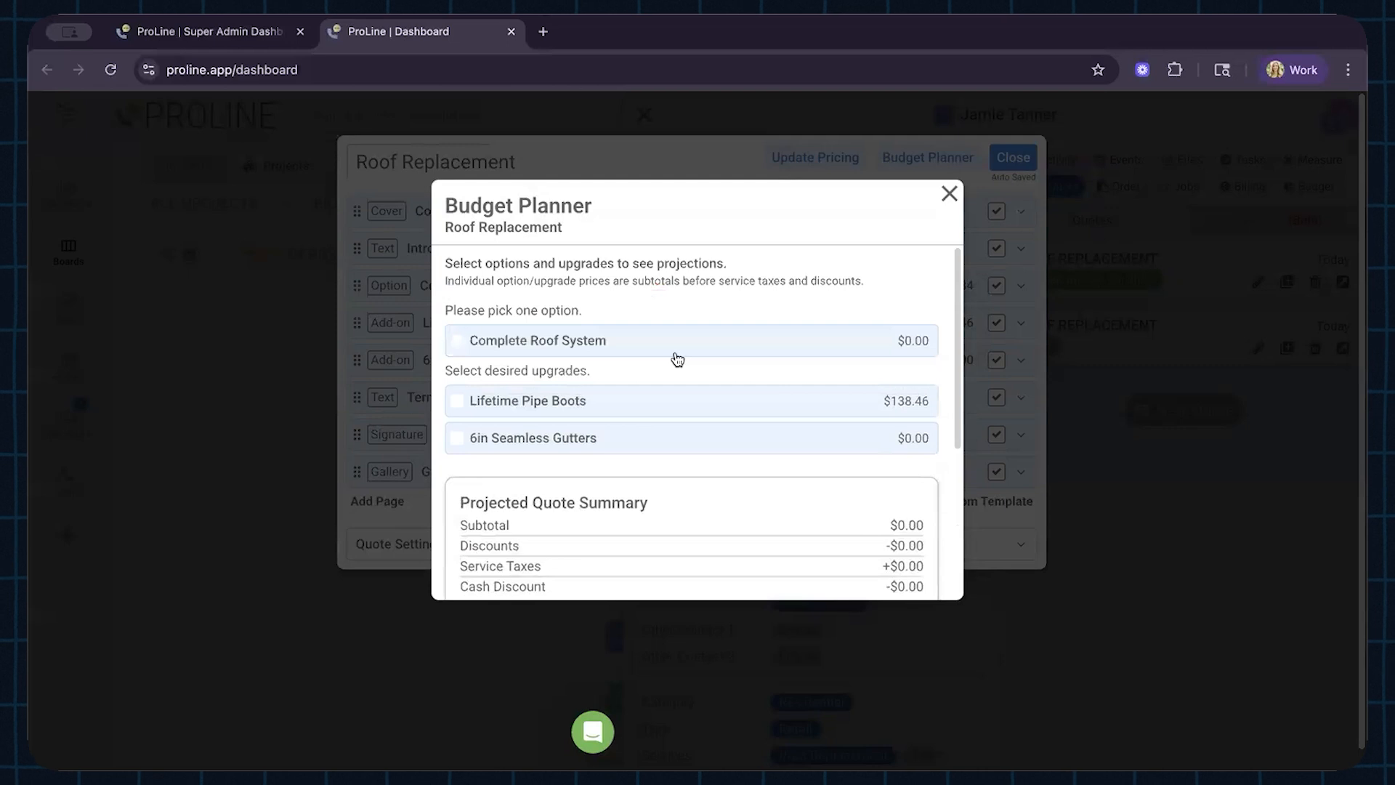
left_click(948, 193)
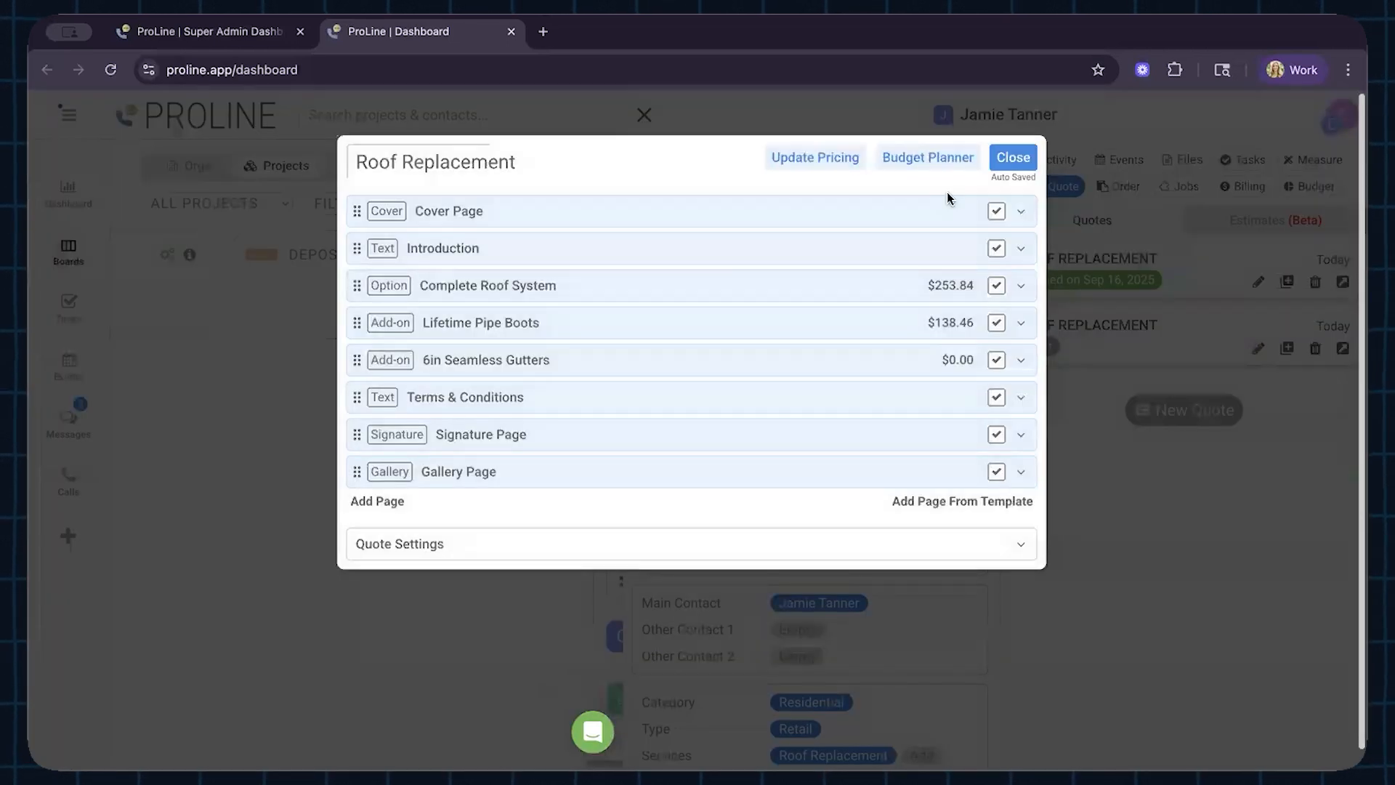
left_click(1025, 157)
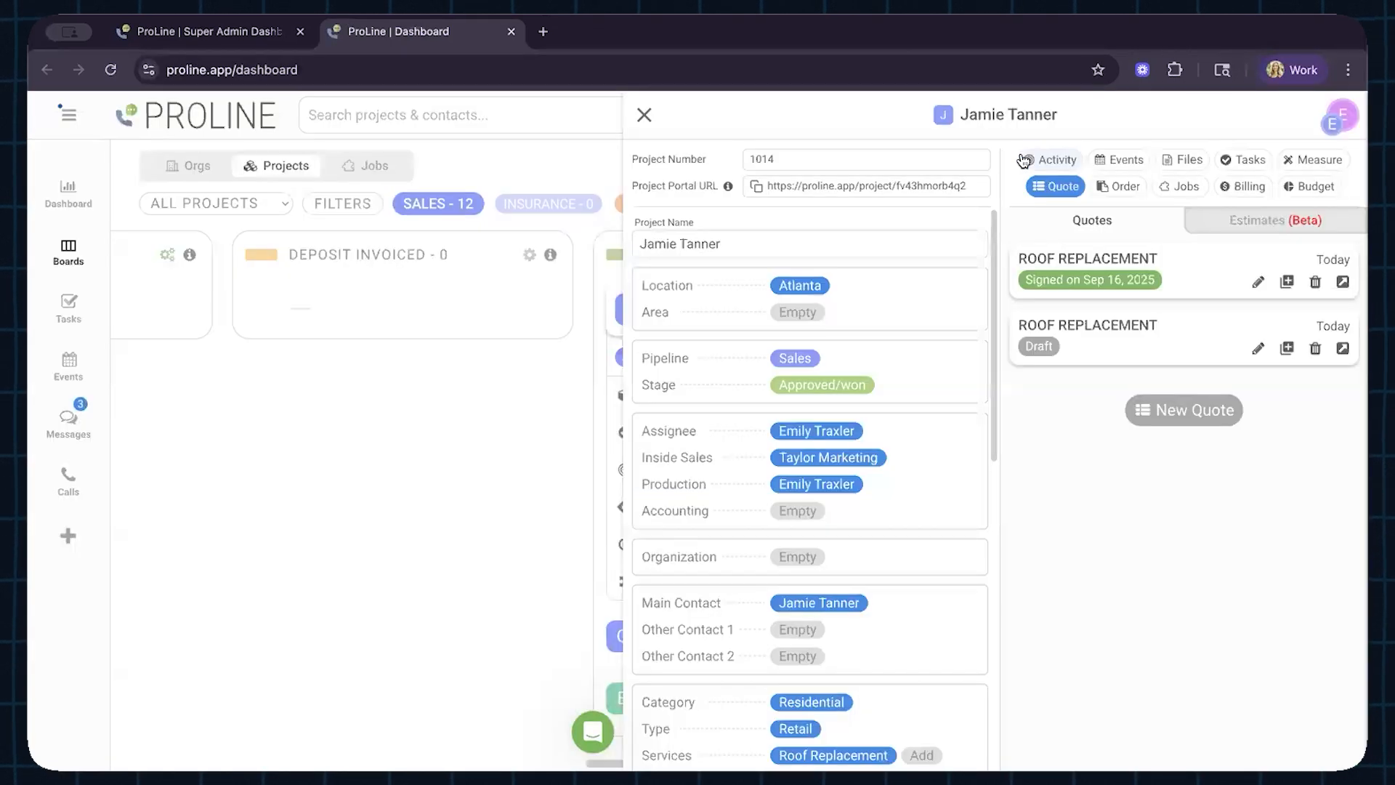
Open the team management commission settings, look over the form for a new commission, and close it without creating one.
left_click(68, 114)
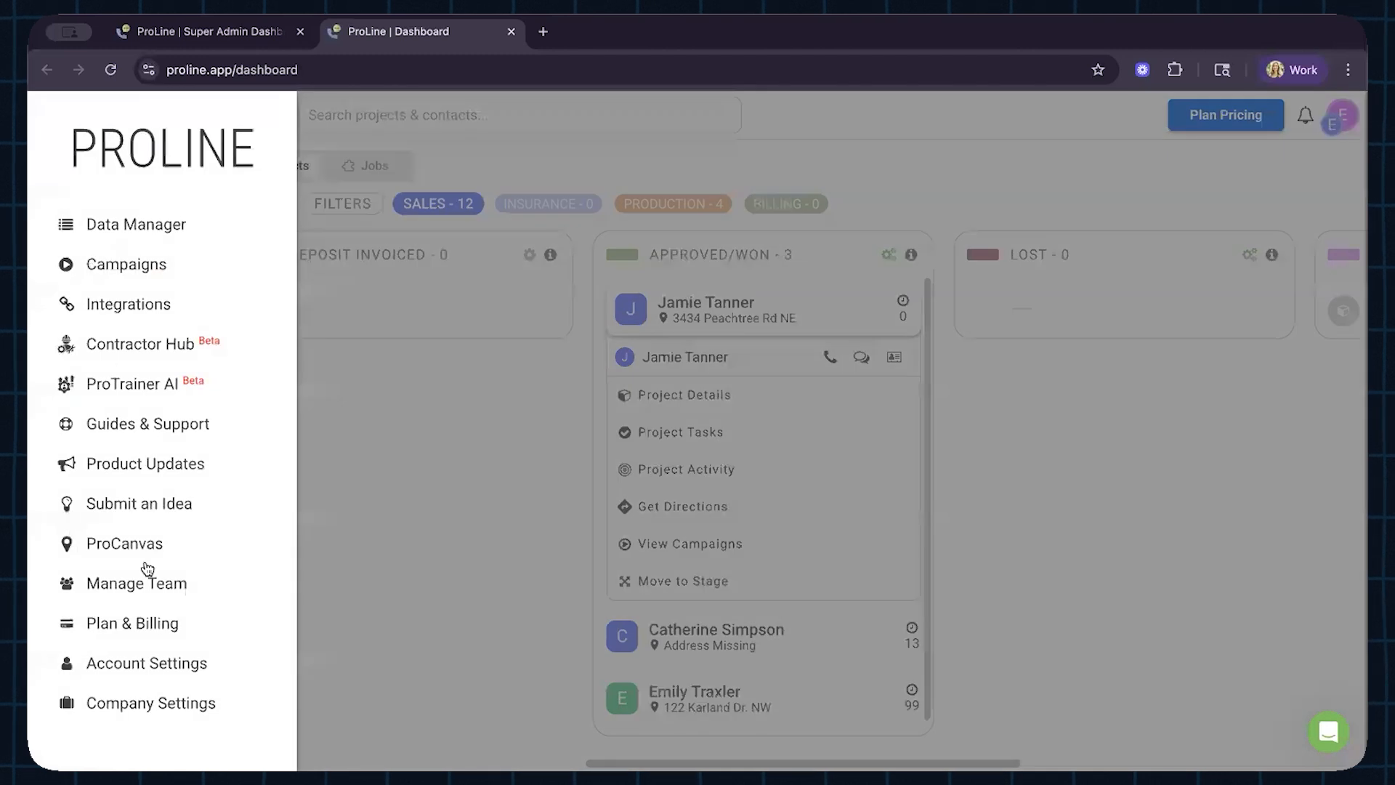
left_click(141, 584)
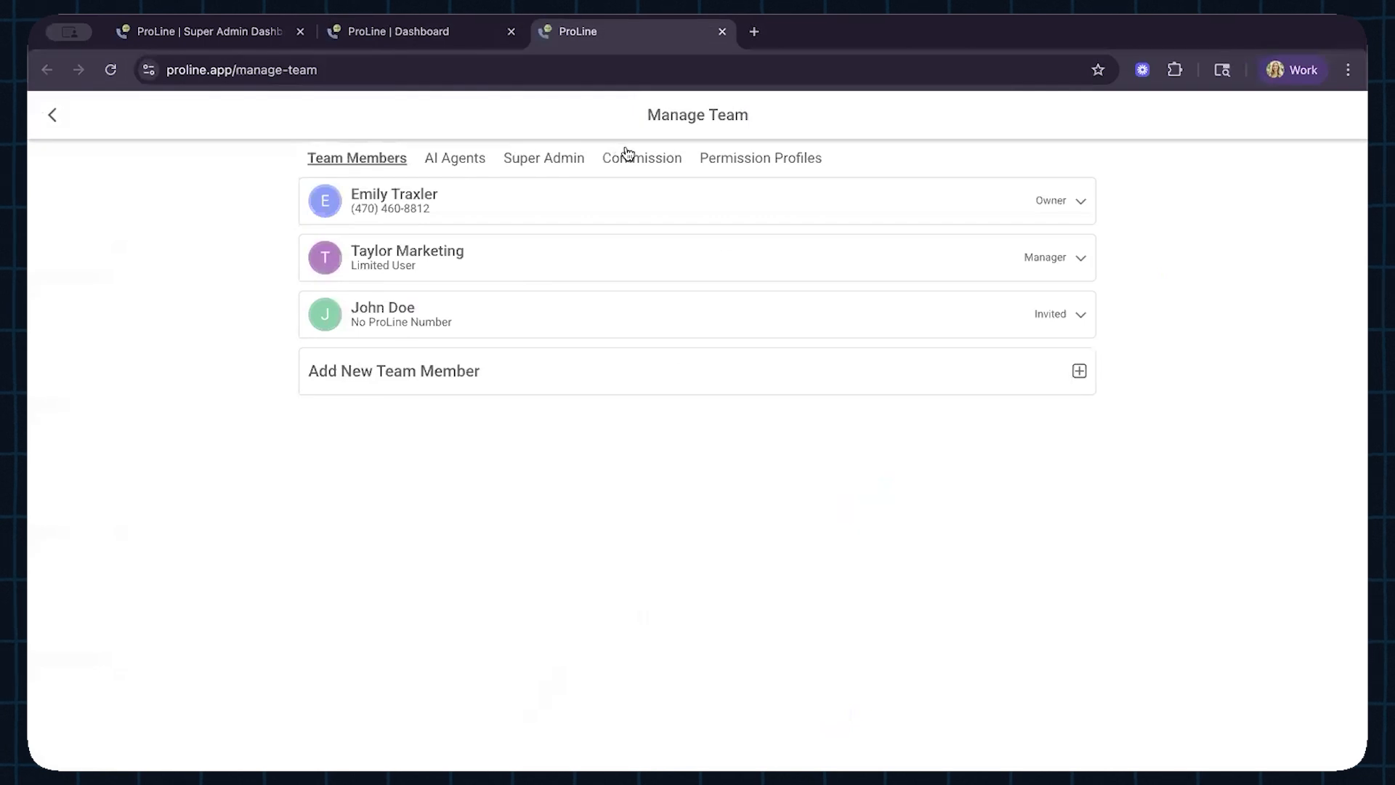
left_click(659, 158)
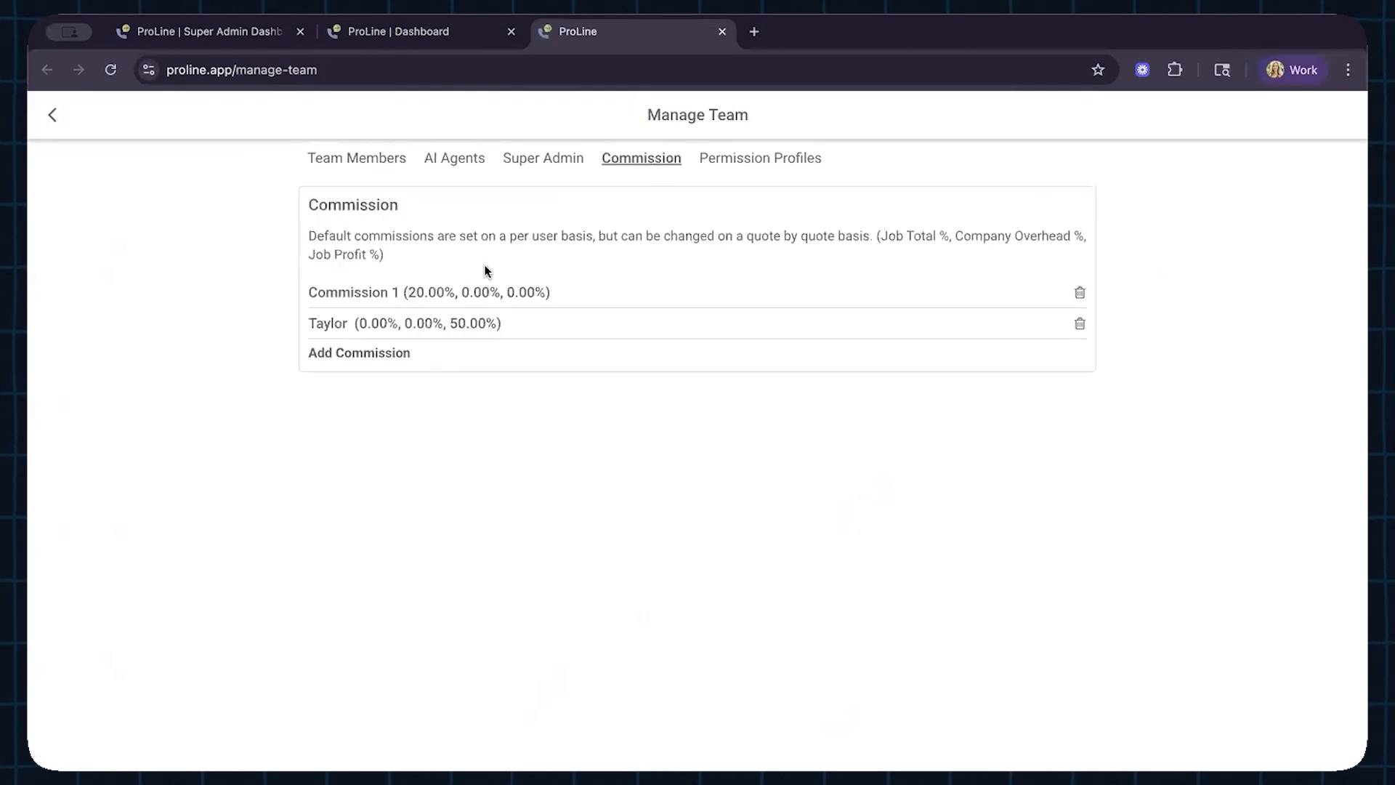
left_click(394, 354)
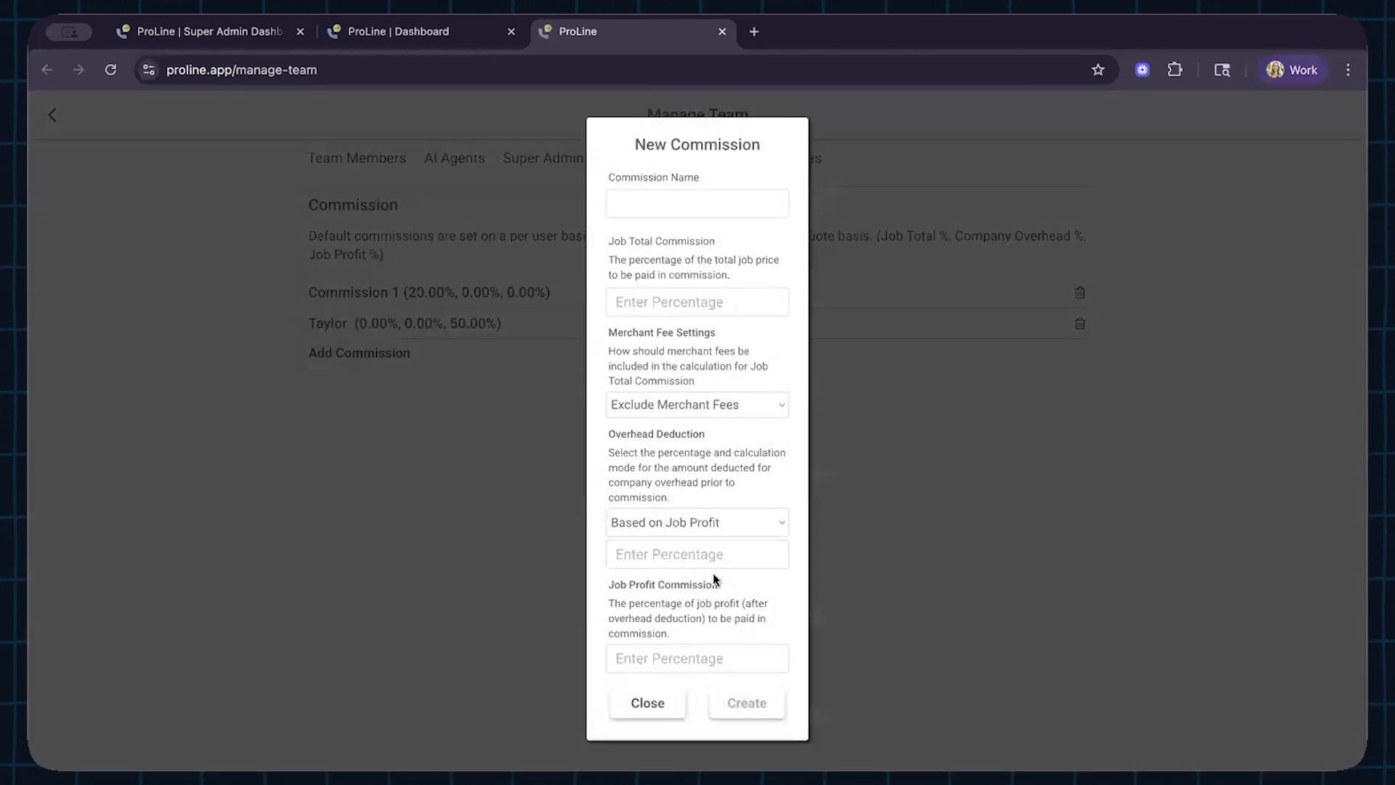
left_click(658, 706)
View the commission options available in the account owner's team member profile, keep Commission 1, and leave team management.
left_click(359, 160)
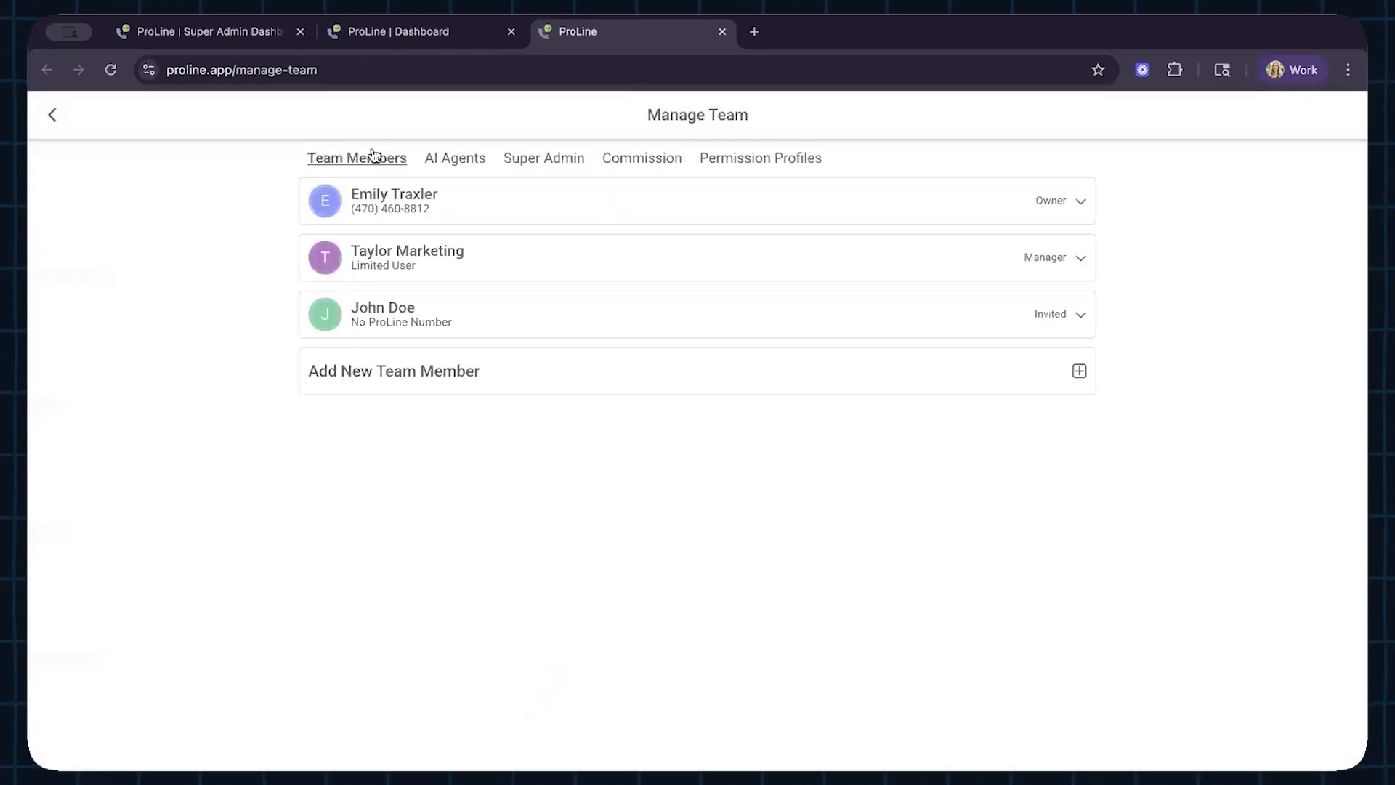
left_click(623, 212)
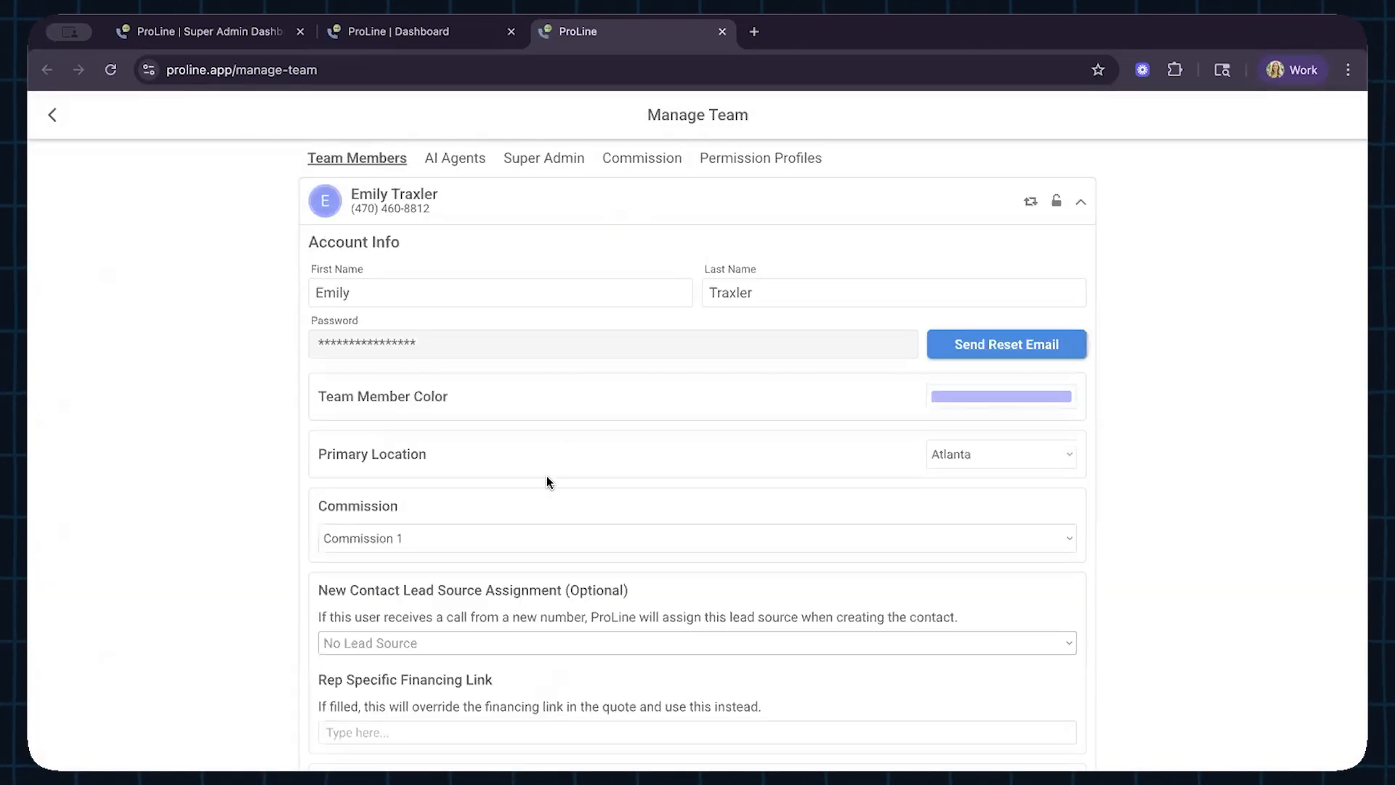
left_click(533, 538)
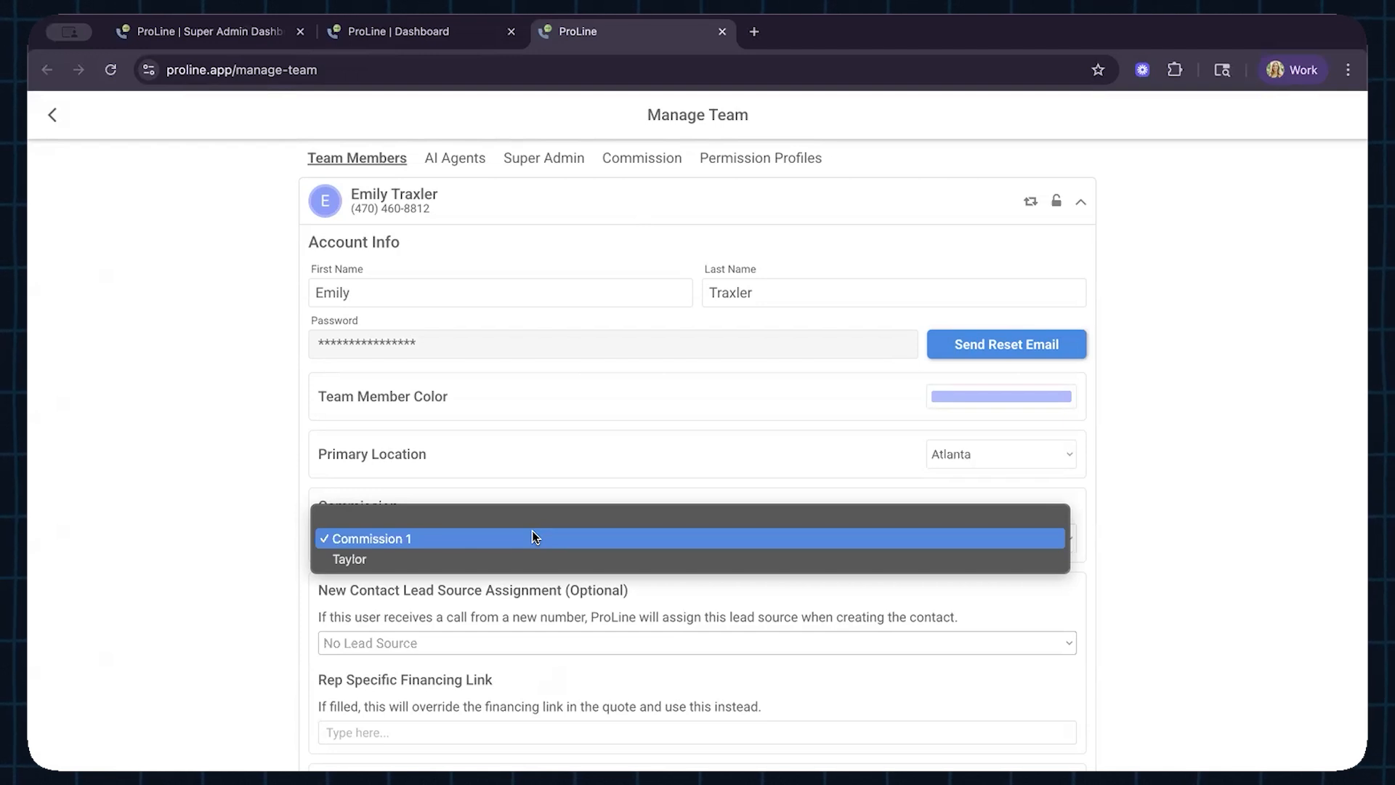
left_click(1086, 557)
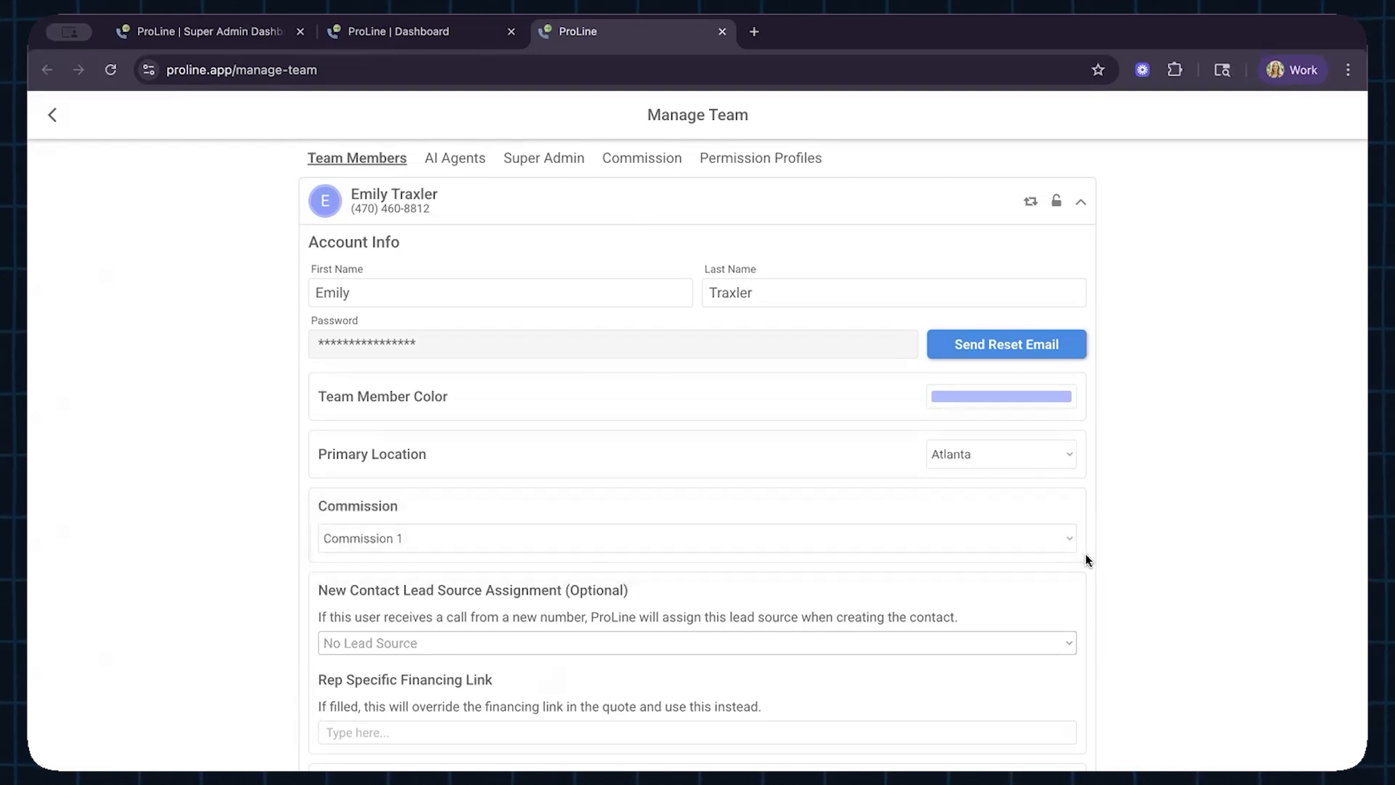
left_click(51, 119)
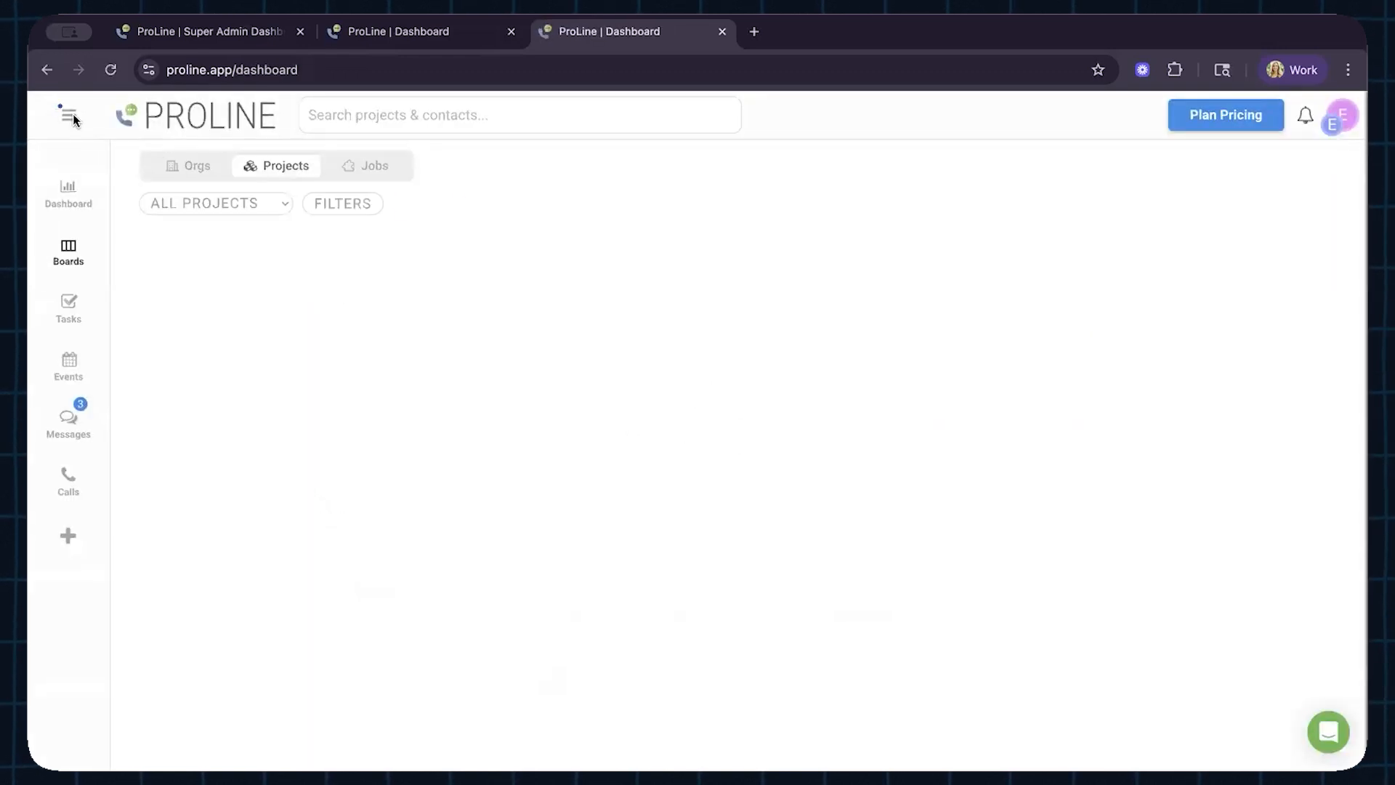
Review the Price List item types in Company Settings and expand Cost Categories.
left_click(69, 116)
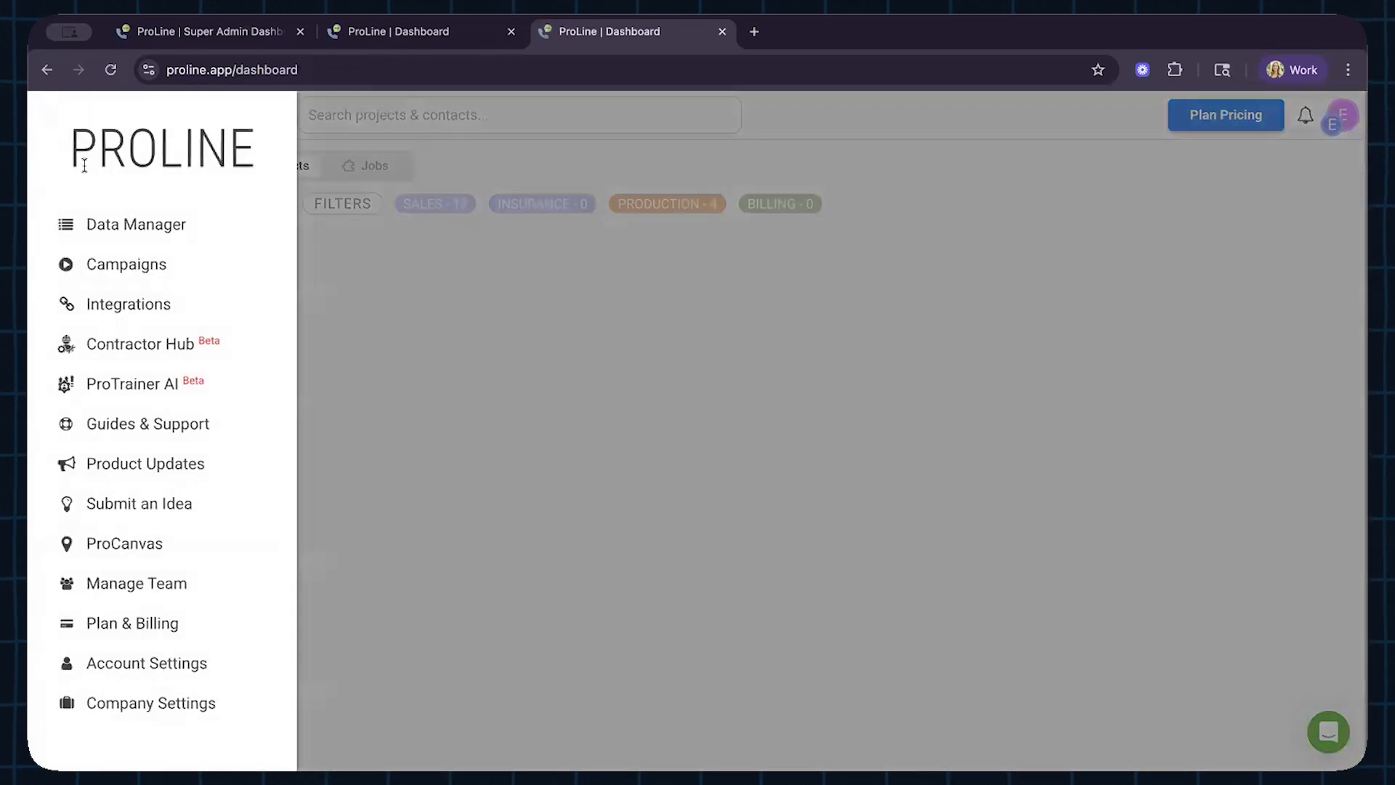
left_click(189, 705)
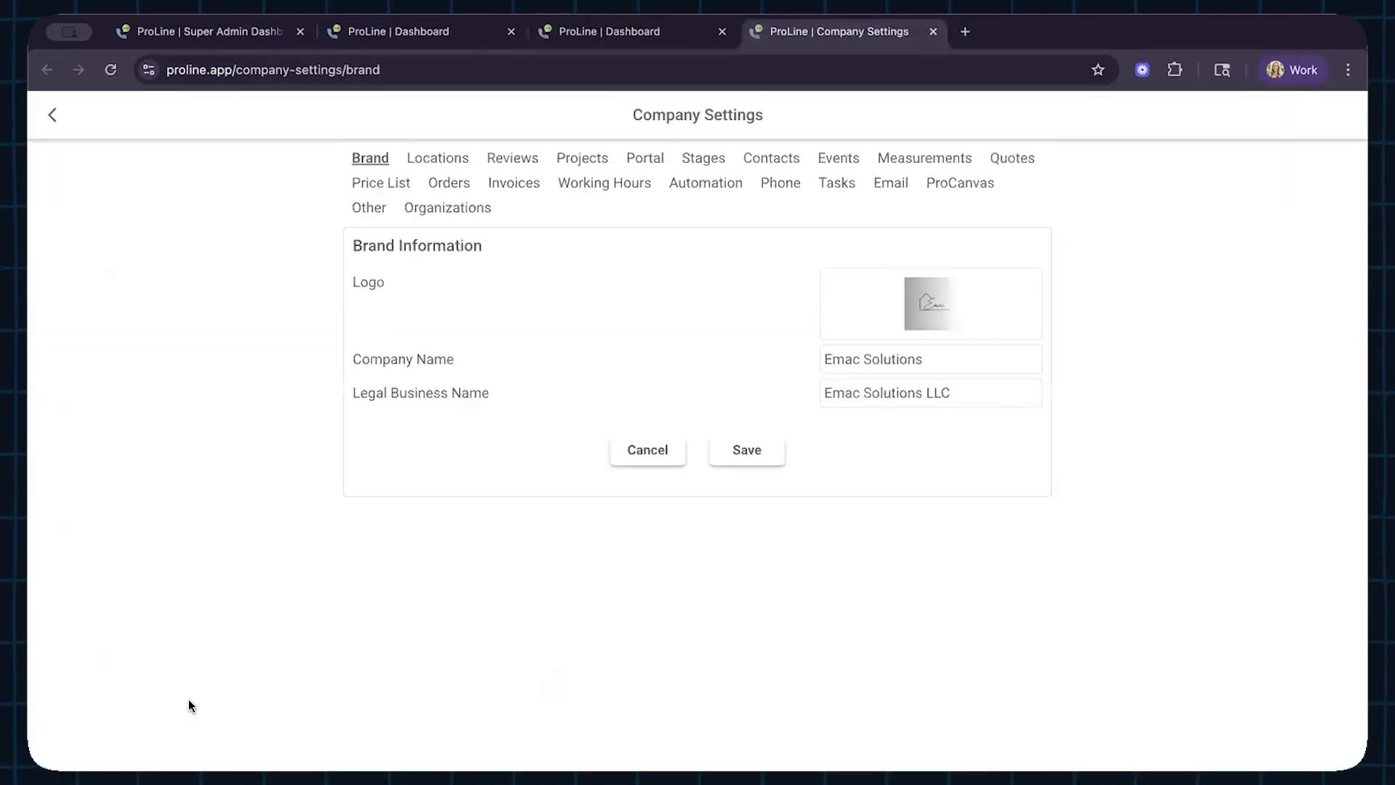
left_click(395, 184)
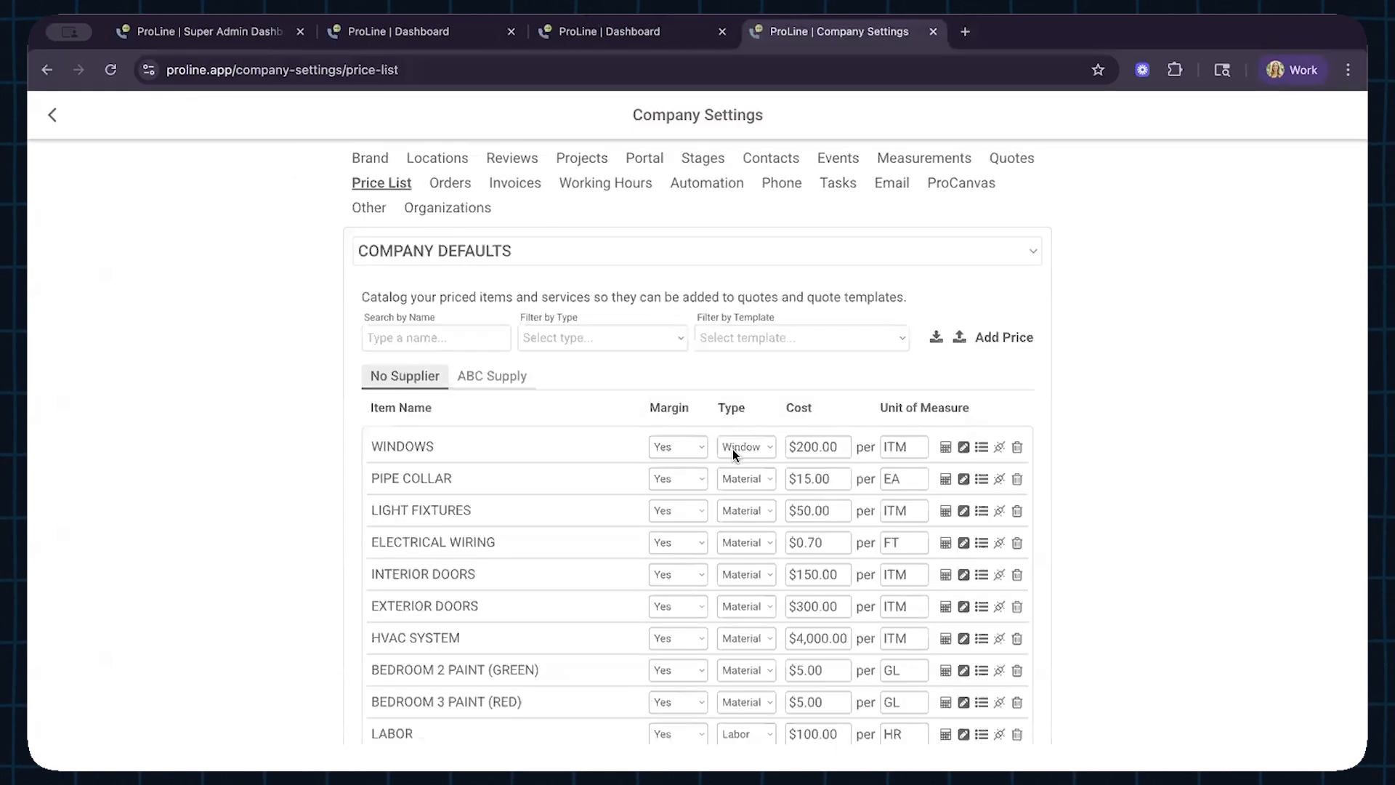
scroll(1142, 498, "down", 3)
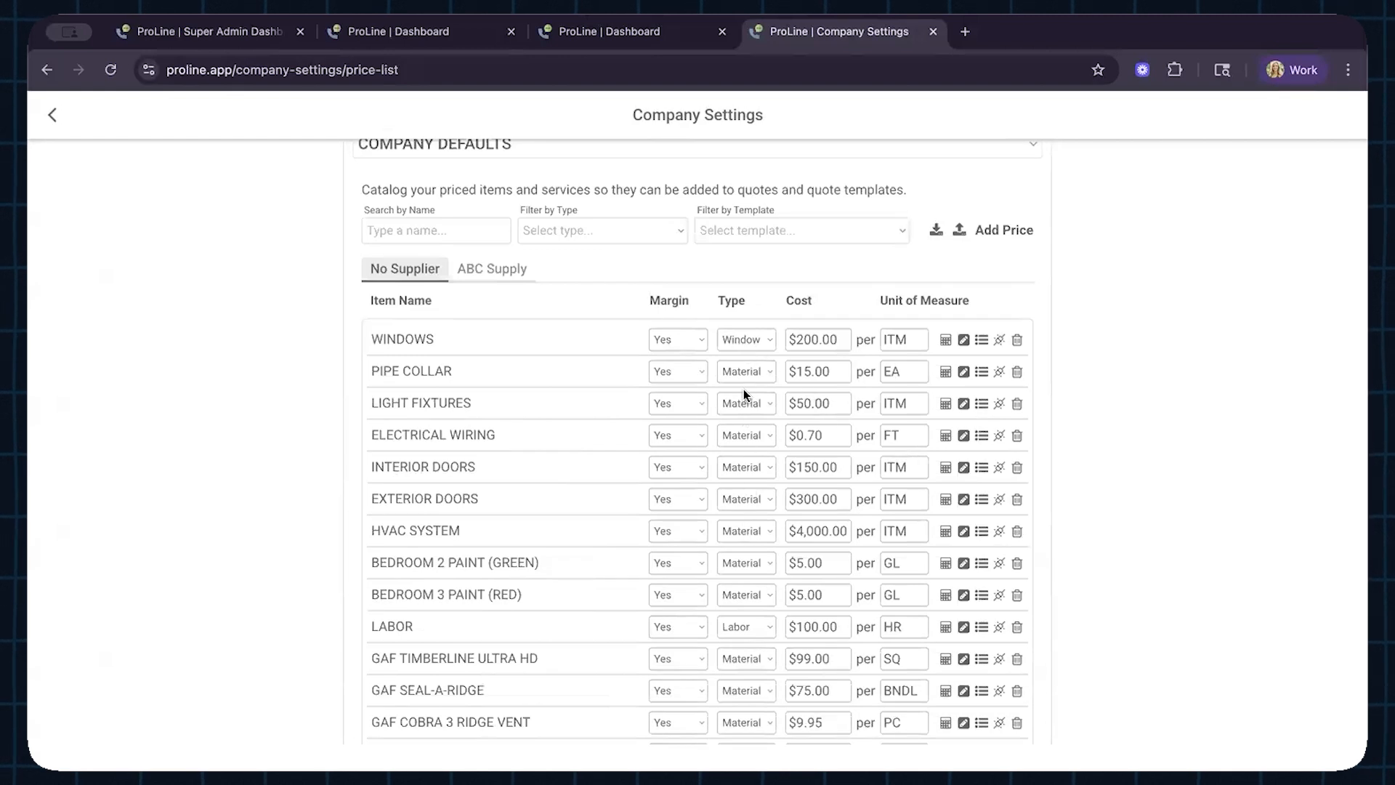
scroll(1192, 454, "down", 5)
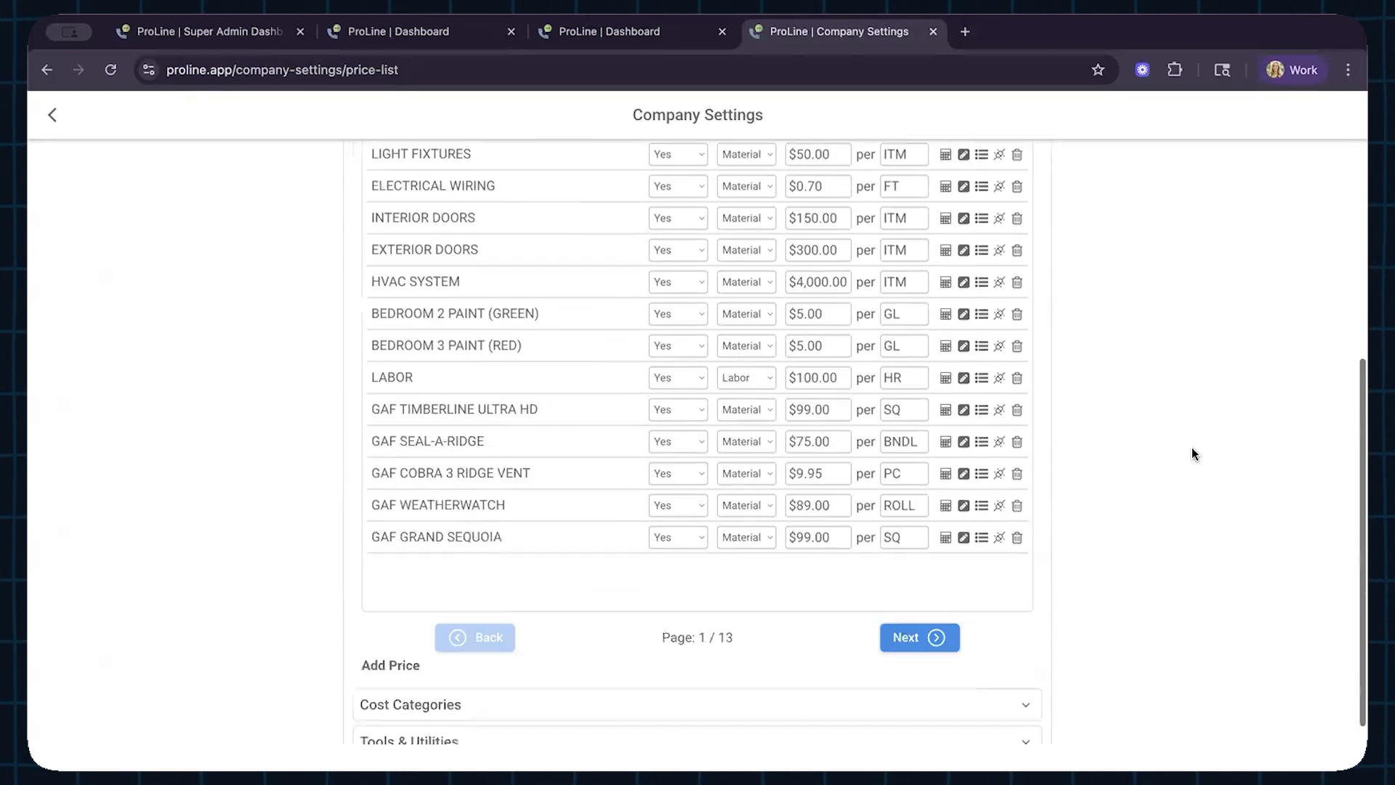
left_click(877, 680)
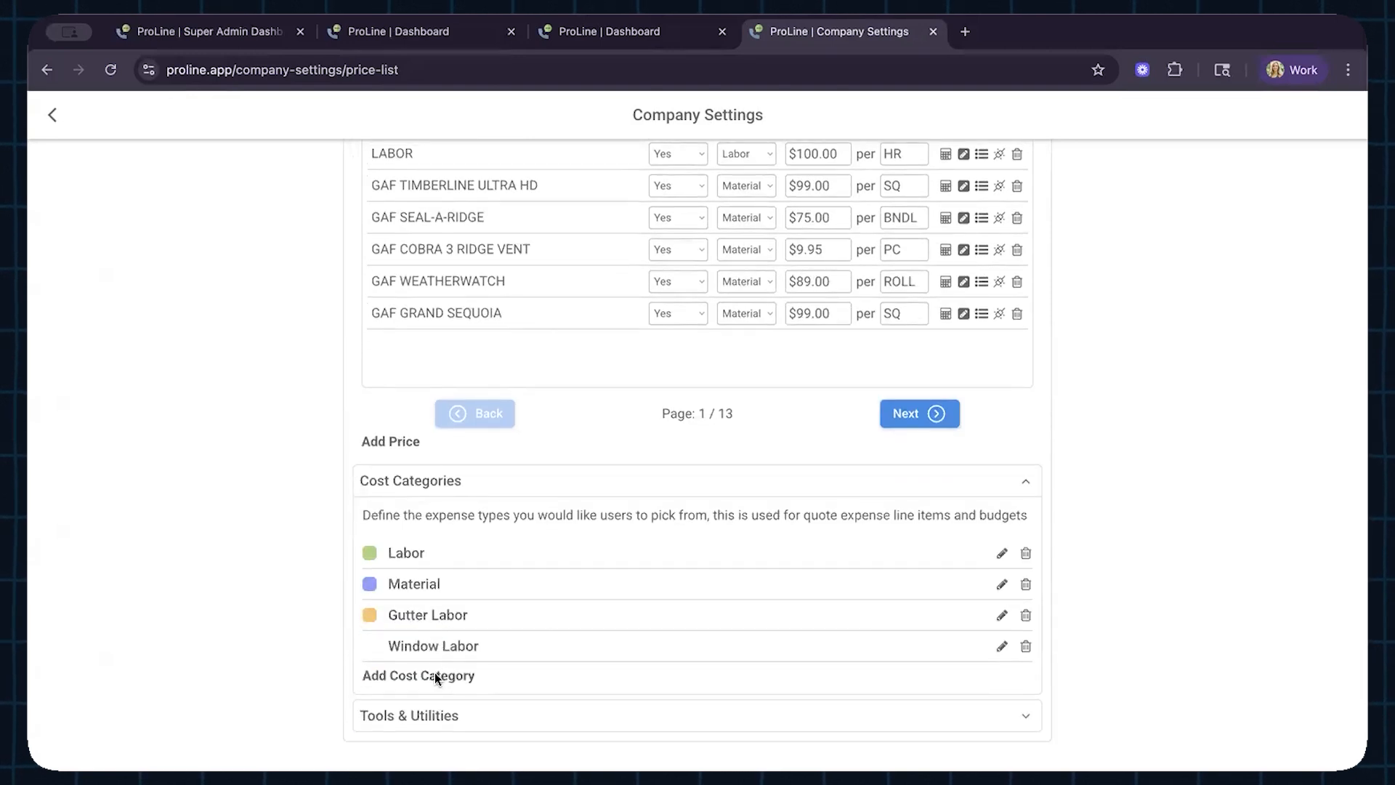
Look at the form for a new cost category, close it without creating one, and collapse Cost Categories.
left_click(436, 675)
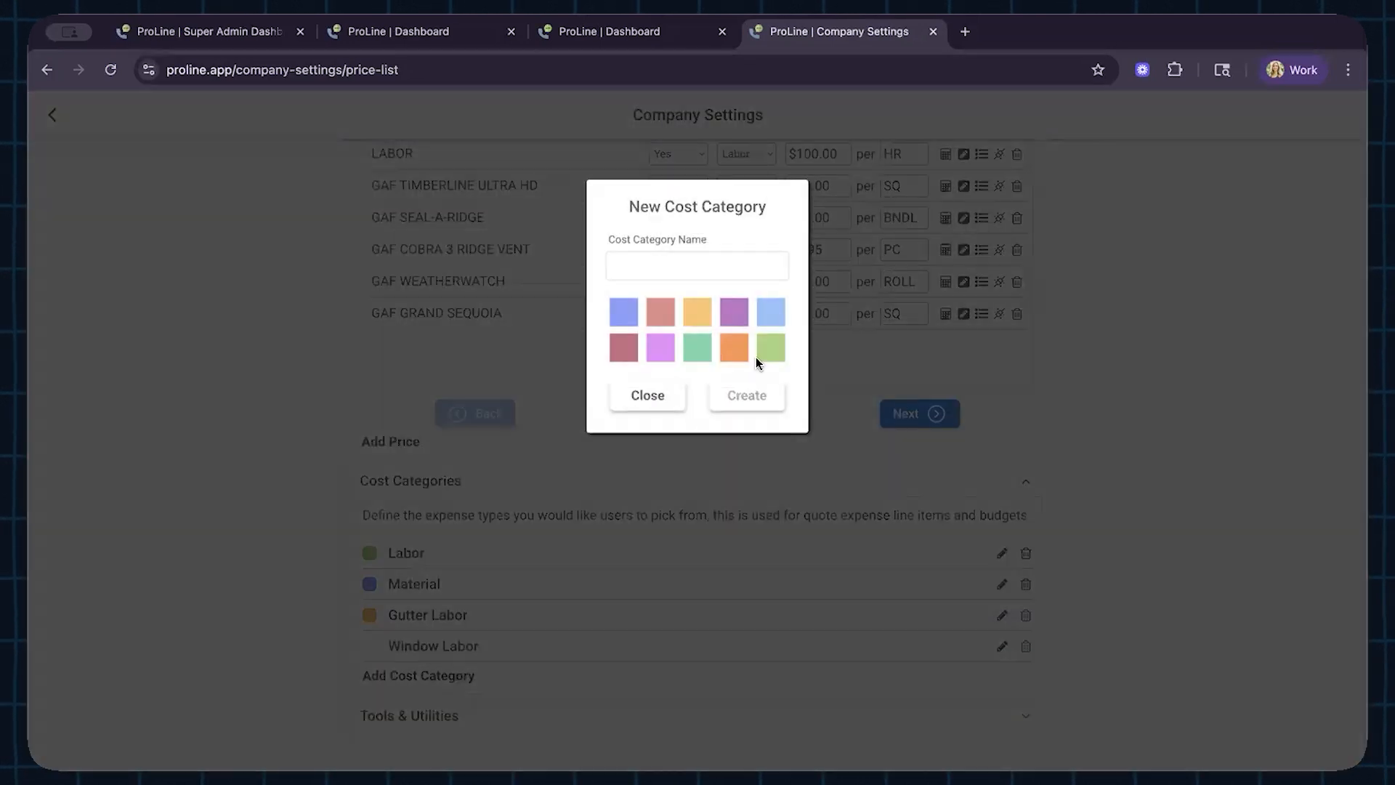
left_click(663, 396)
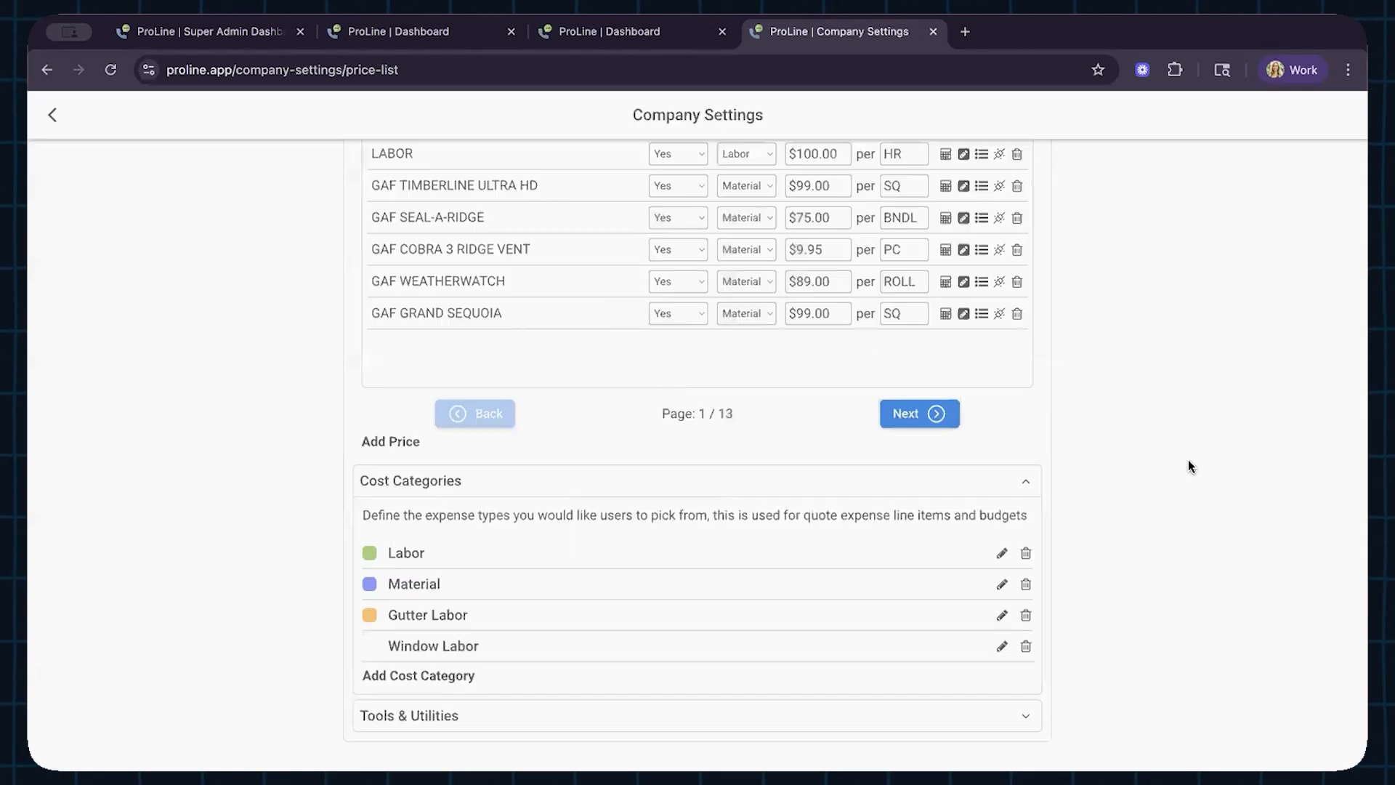
left_click(1020, 479)
scroll(1216, 441, "up", 5)
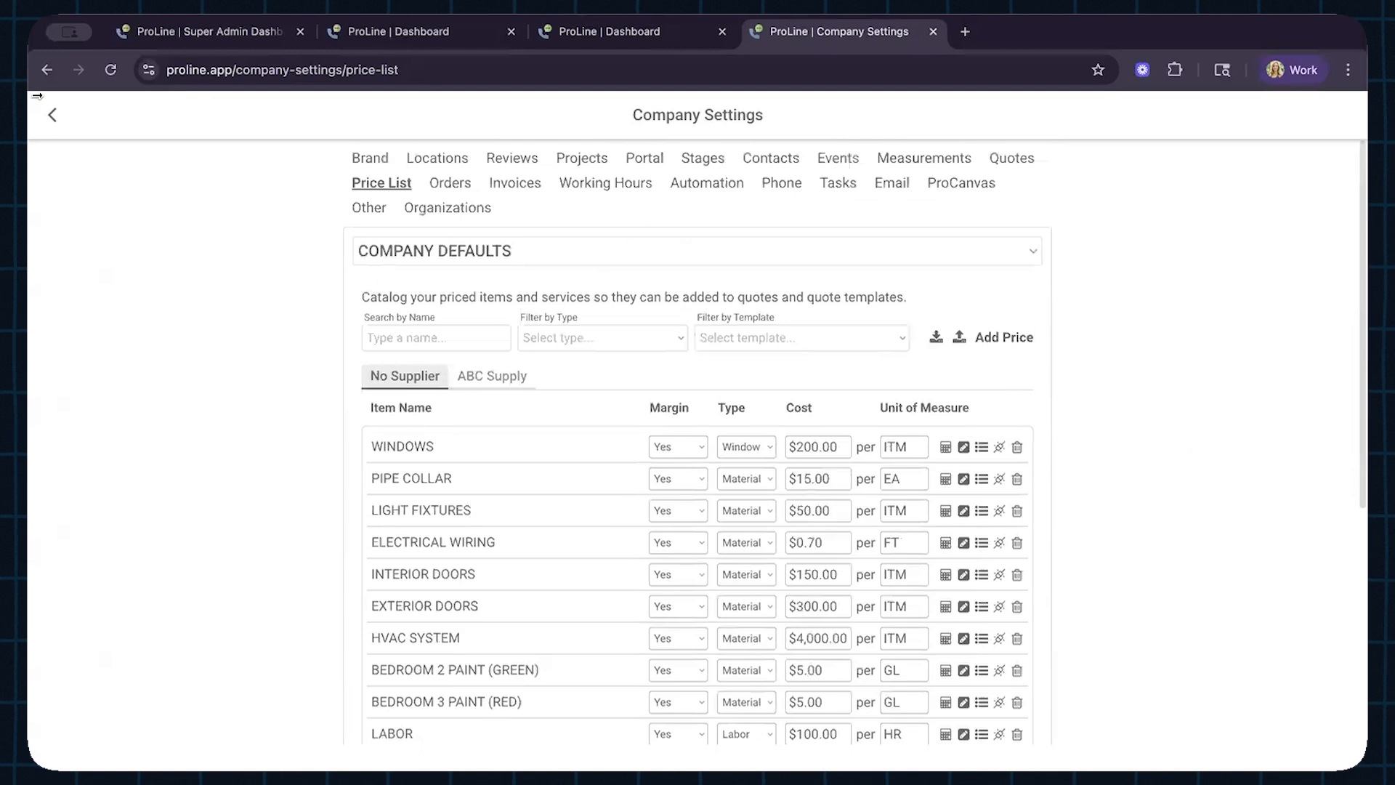
Return to the Approved/Won project's budget and view the $1,000.00 Labor cost's receipt selection and the Add Cost Item form, closing both.
left_click(402, 33)
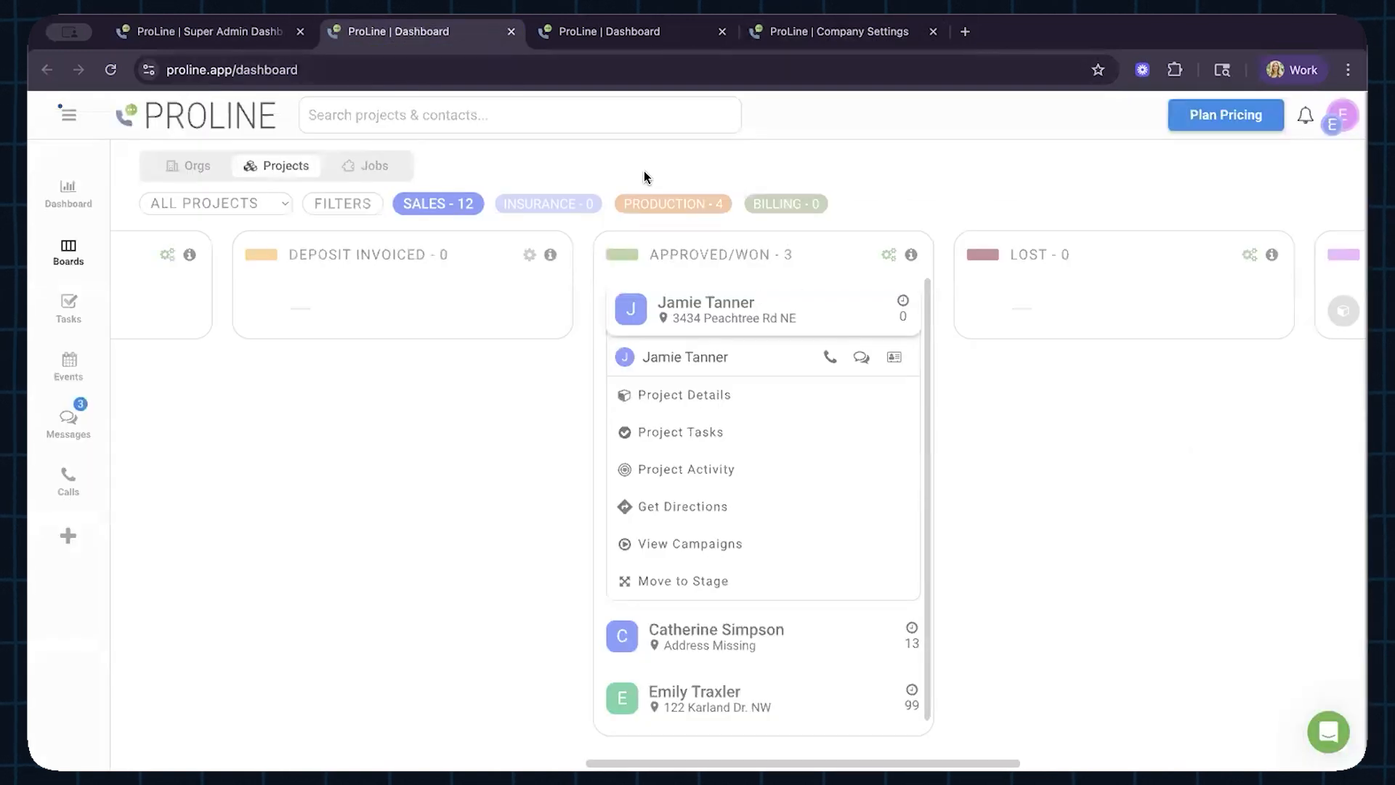
left_click(716, 398)
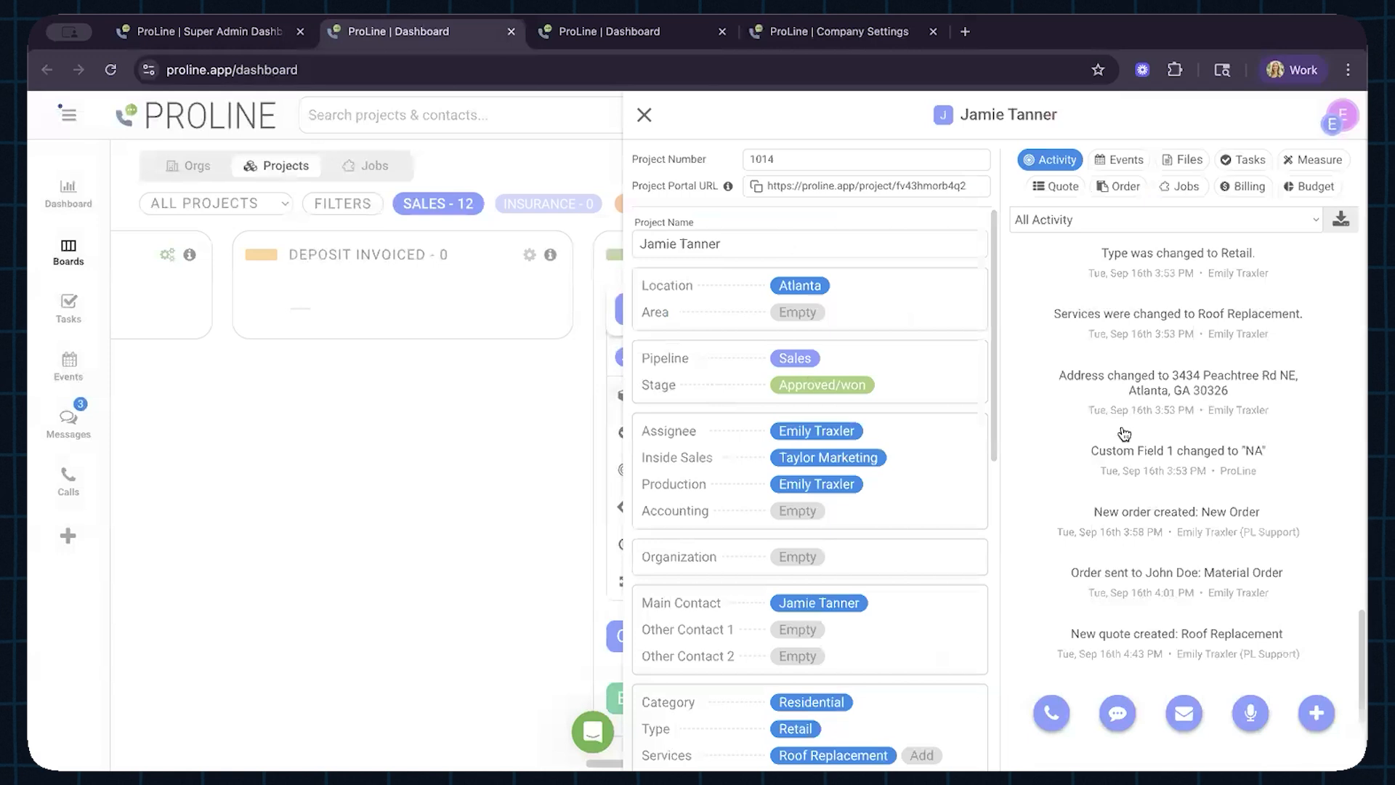
left_click(1319, 189)
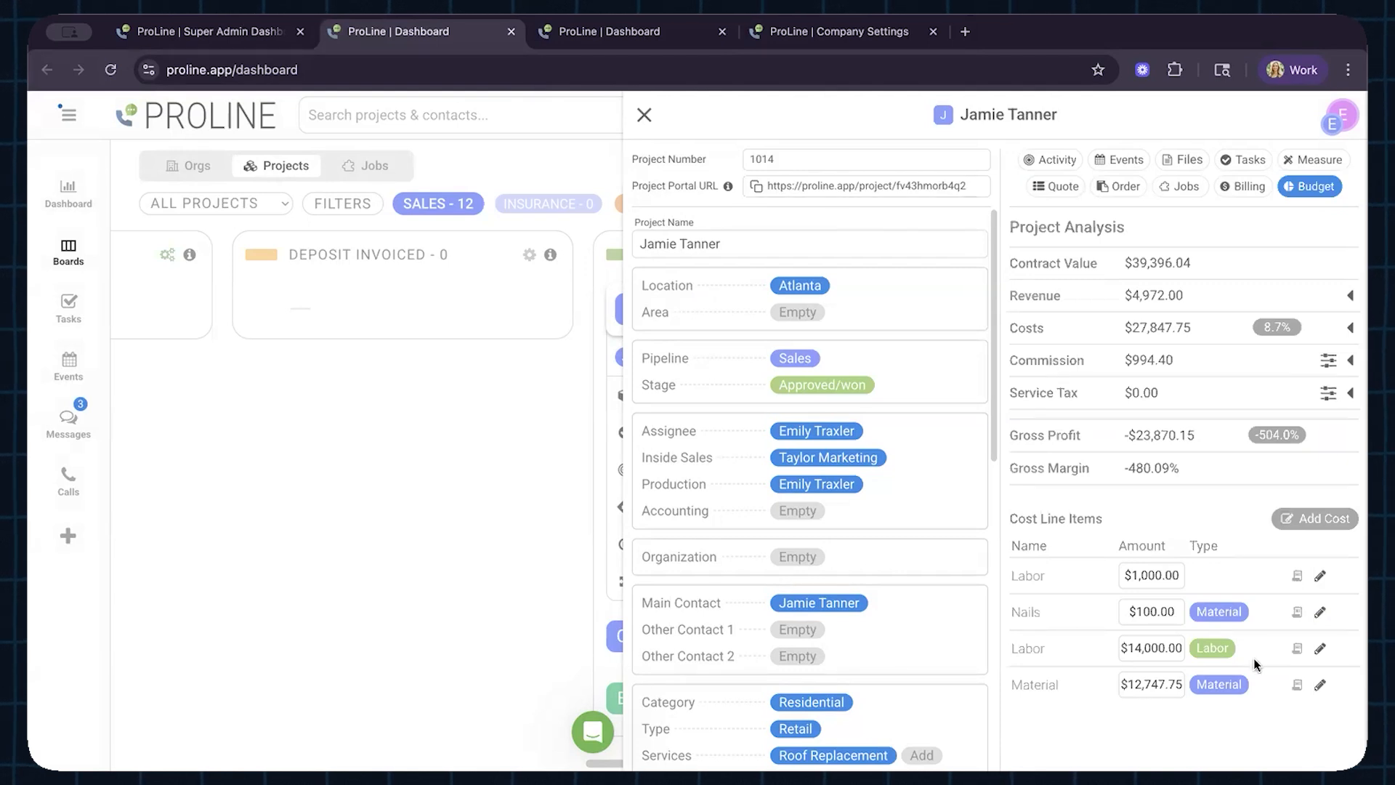
left_click(1298, 575)
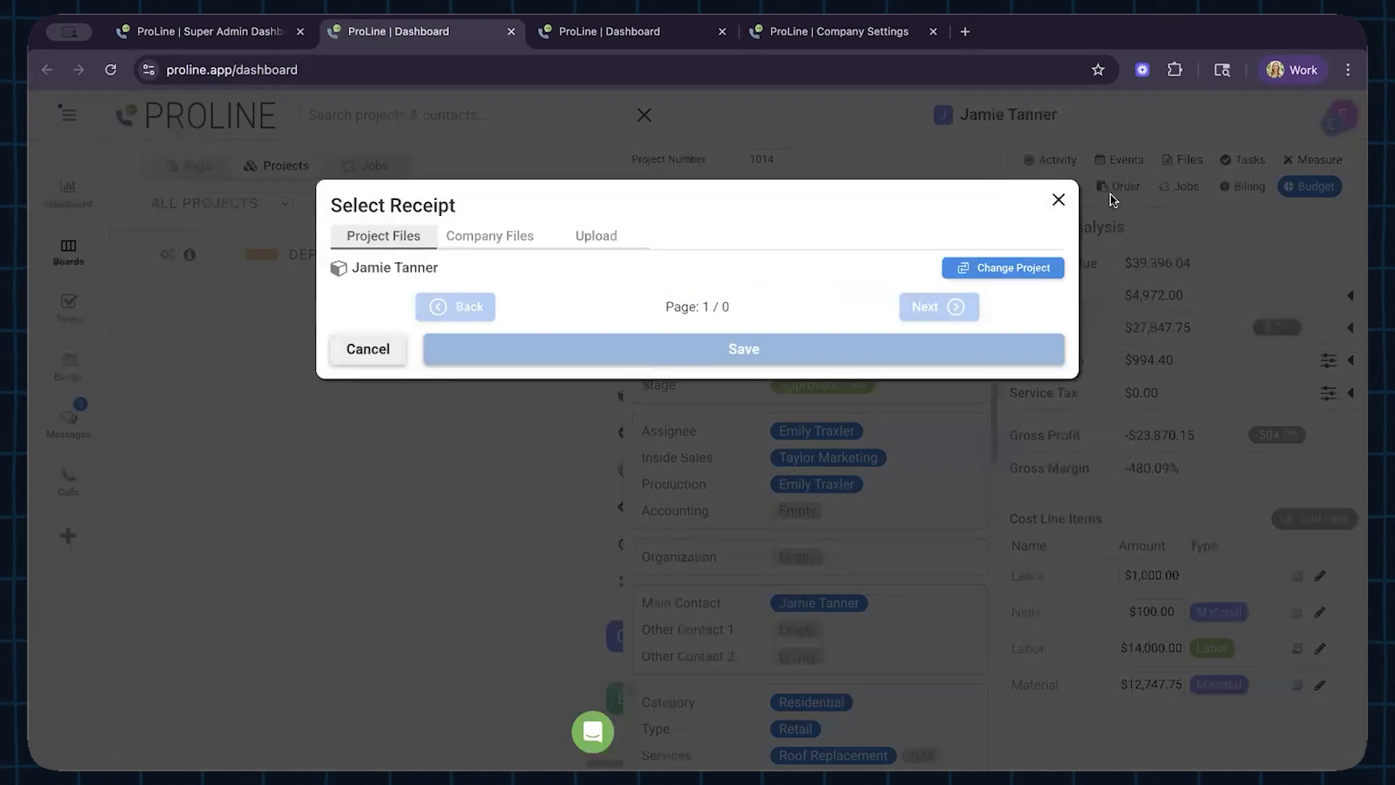
left_click(1058, 200)
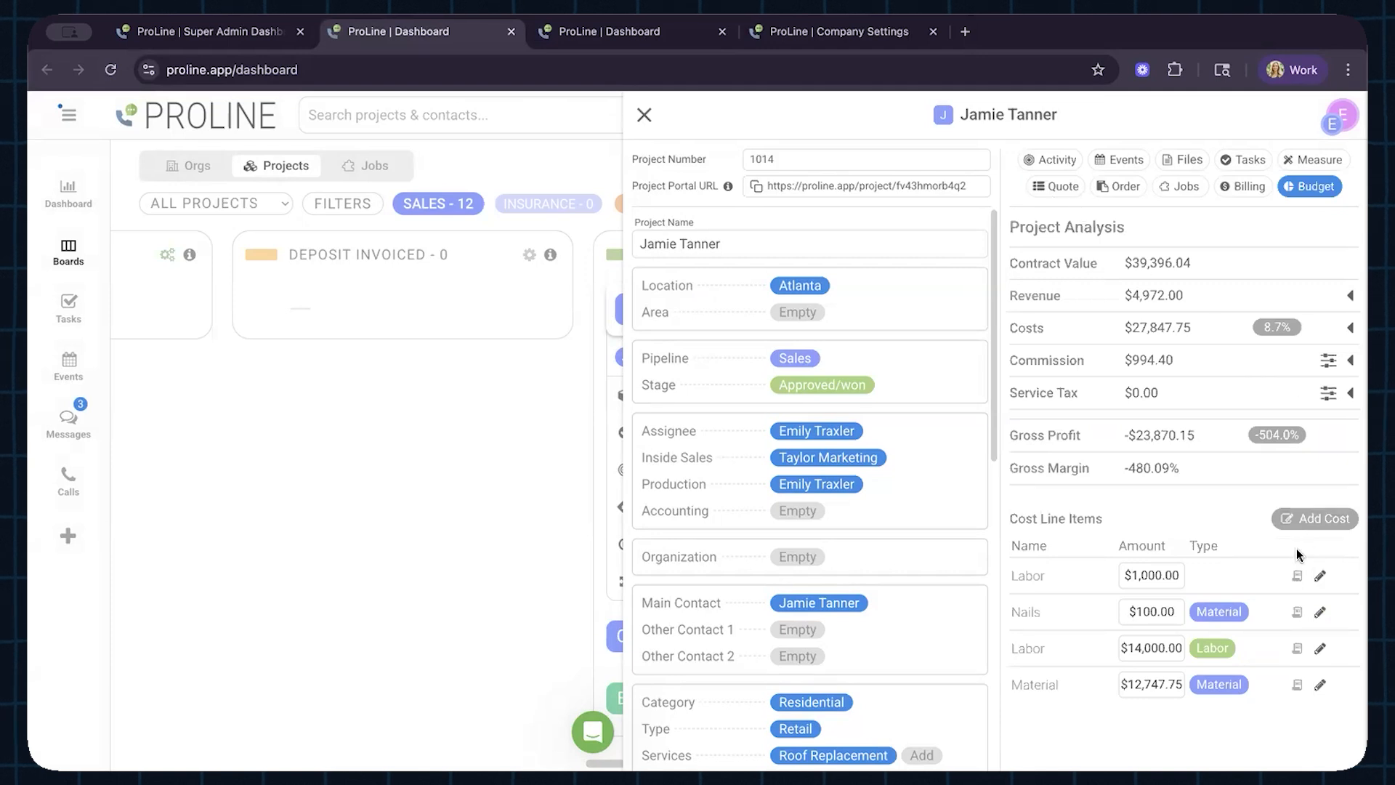
left_click(1315, 519)
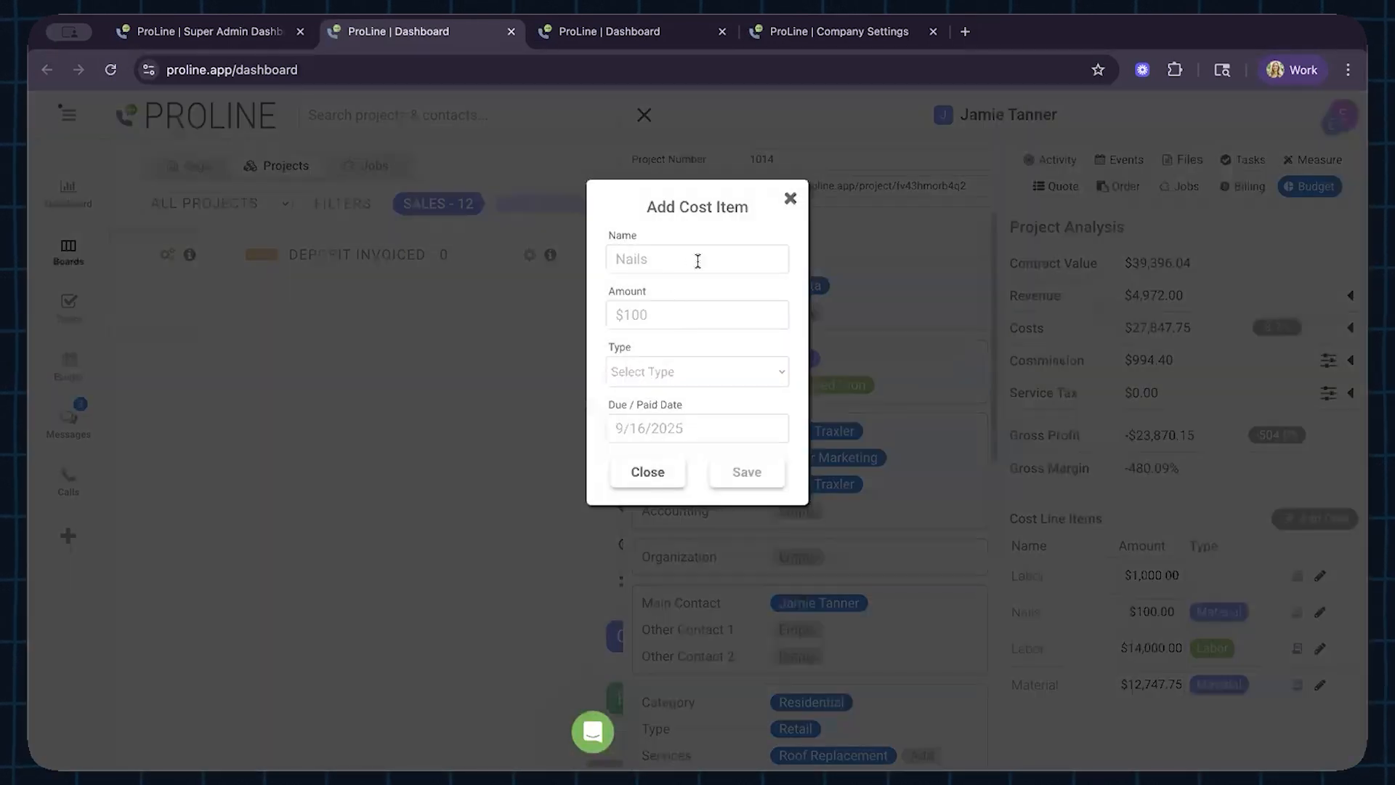
left_click(660, 480)
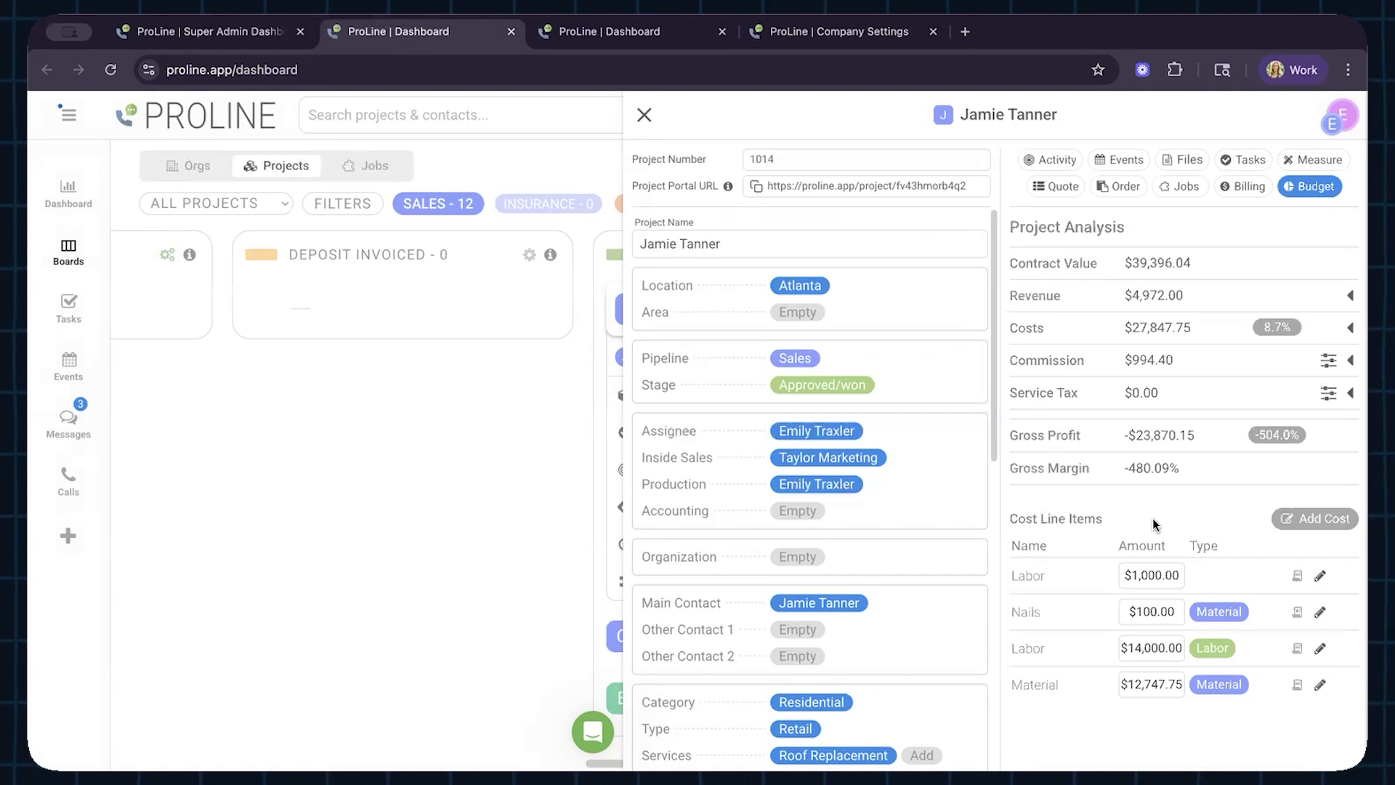
Close the project and review the Production, Cash Flow and Profitability reports on the company dashboard, ending on Profitability.
left_click(78, 195)
left_click(644, 114)
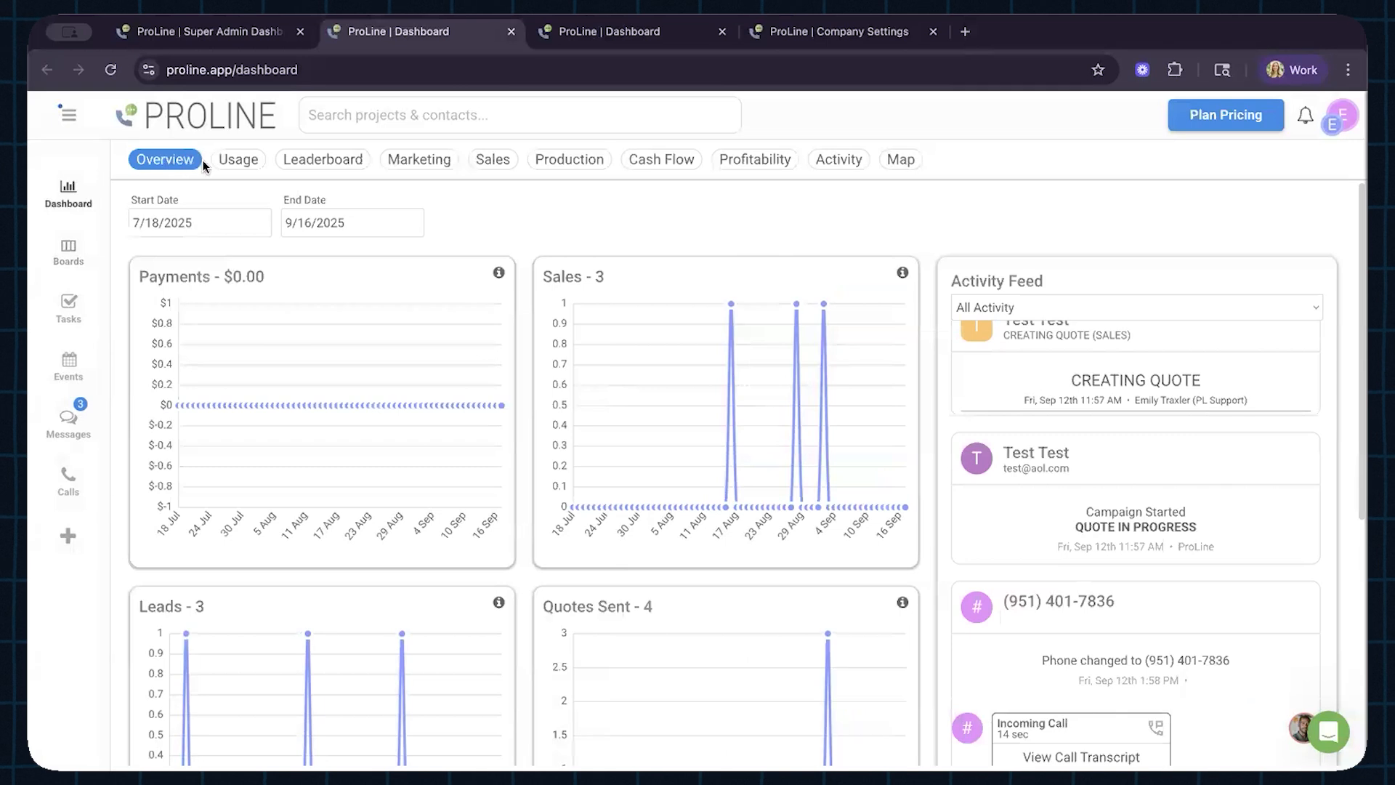
left_click(566, 162)
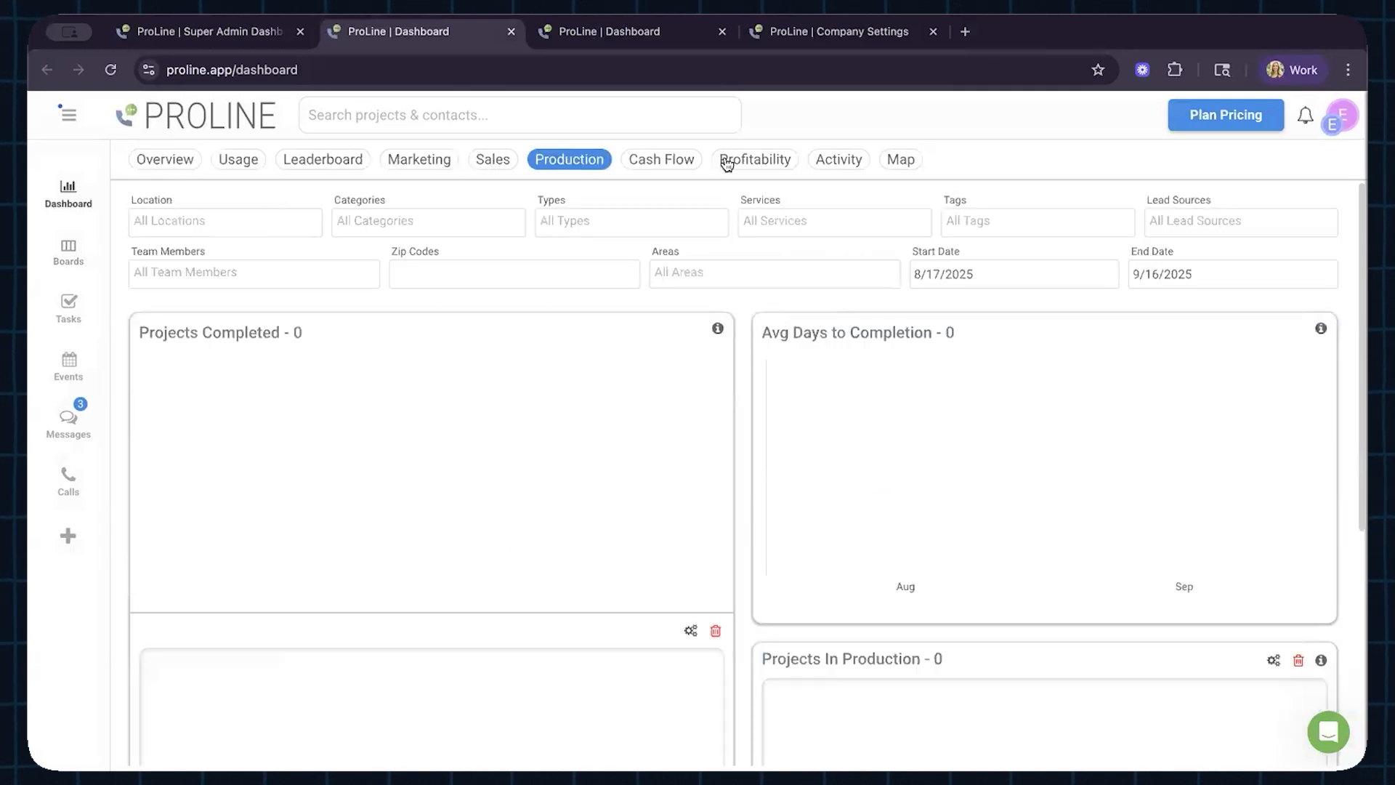
left_click(774, 162)
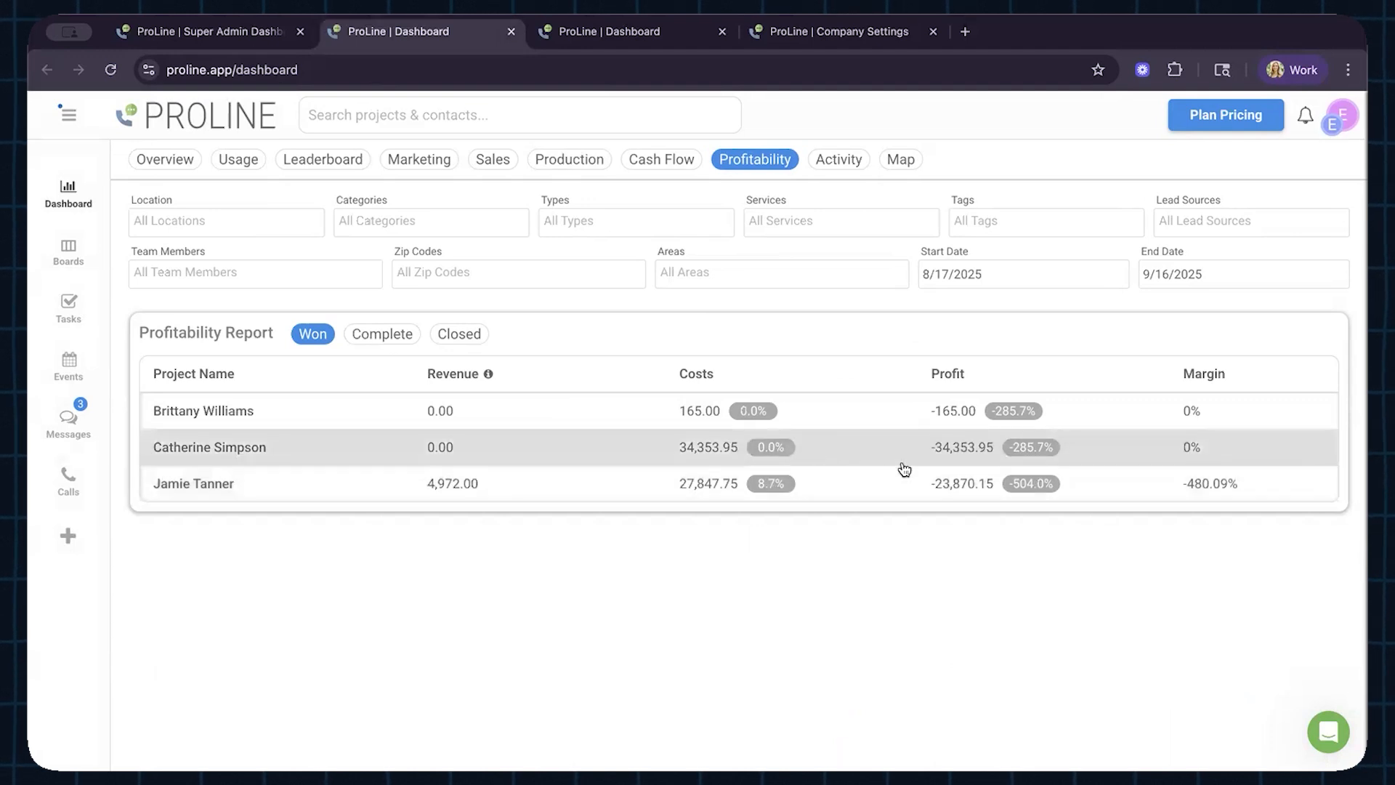
left_click(675, 166)
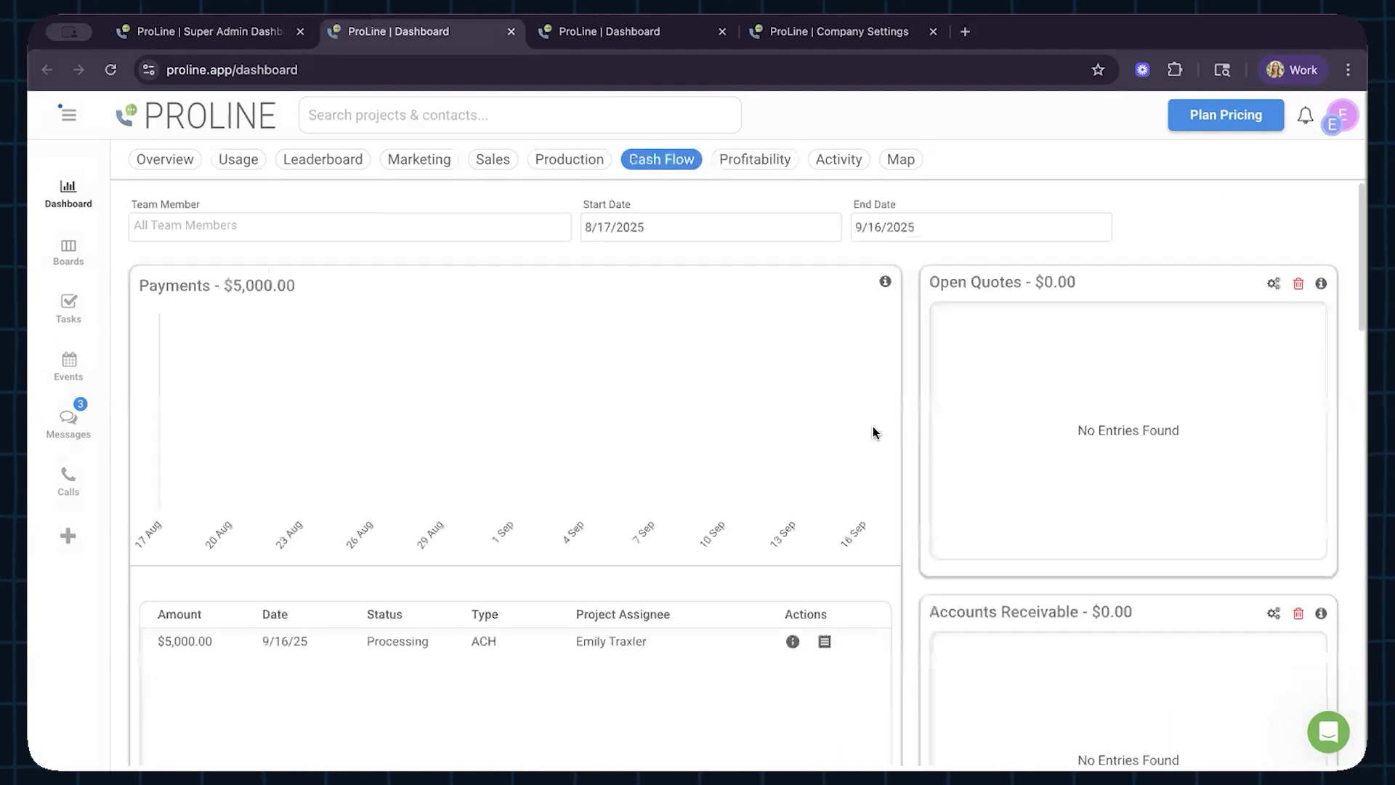
left_click(760, 160)
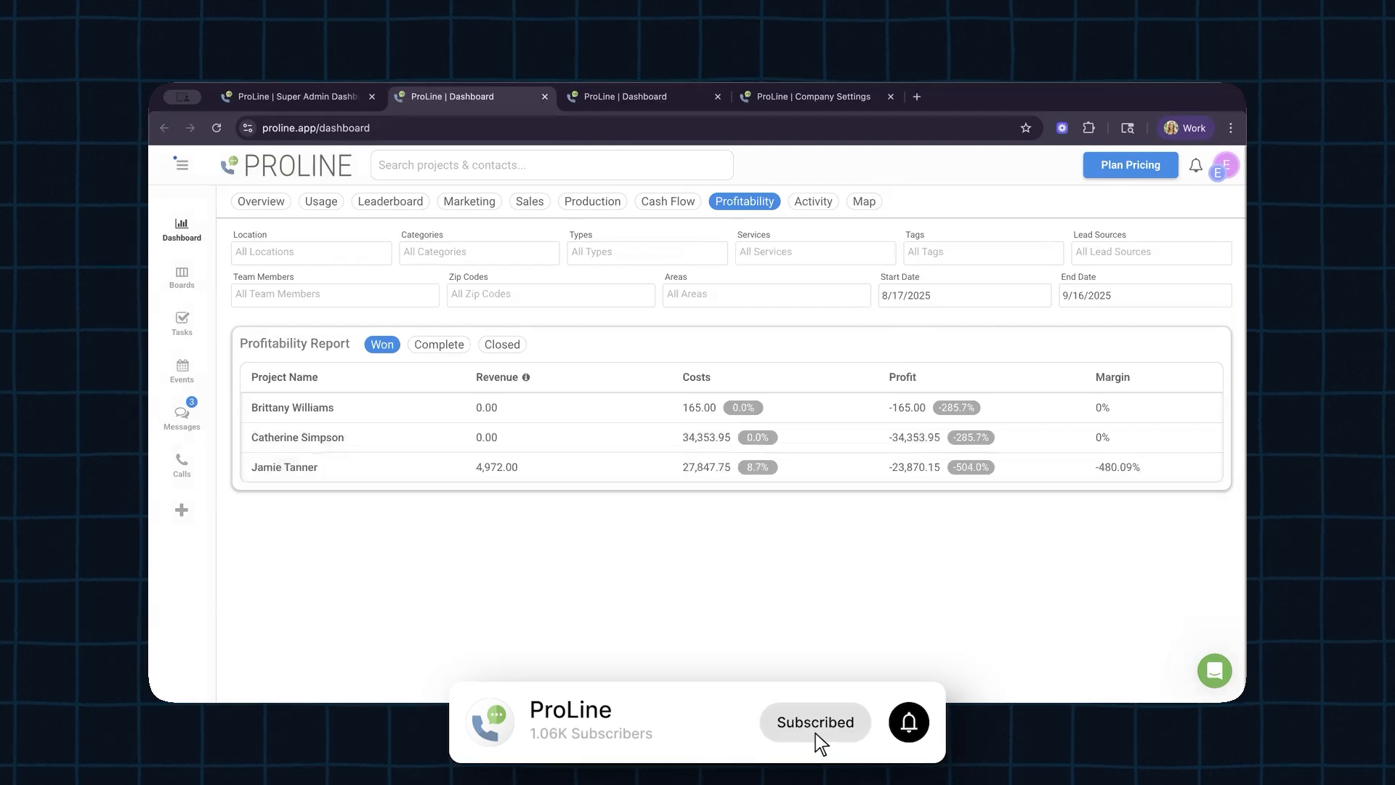